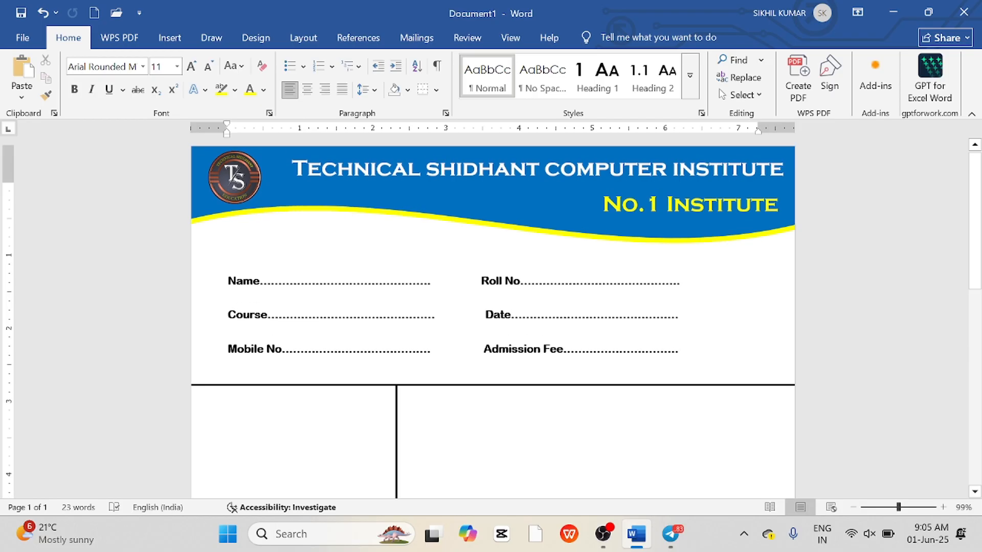
{"action": "scroll", "coordinate": [492, 317], "scroll_direction": "down", "scroll_amount": 15}
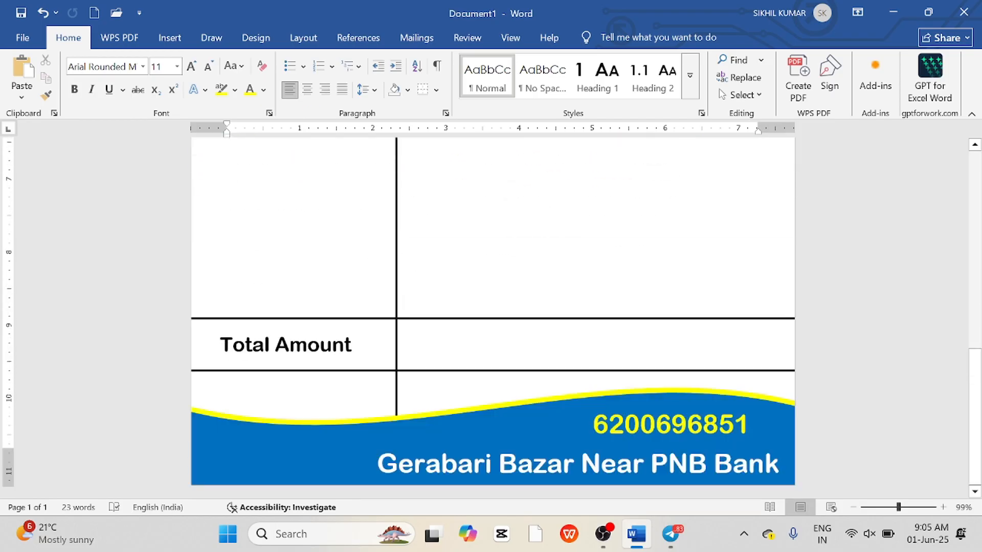
Review the finished admission form design from the header down to the footer and back.
{"action": "scroll", "coordinate": [492, 317], "scroll_direction": "up", "scroll_amount": 15}
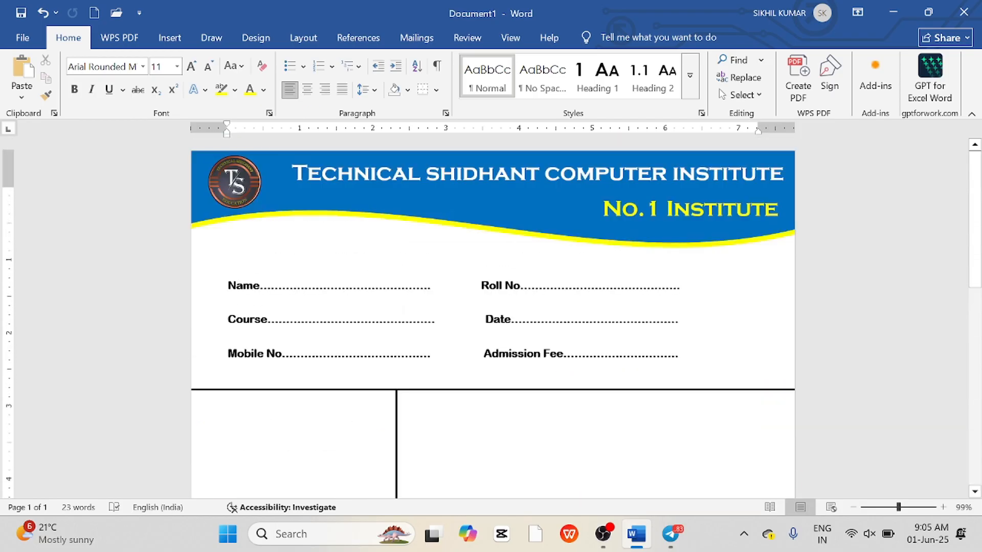
{"action": "scroll", "coordinate": [492, 317], "scroll_direction": "down", "scroll_amount": 3}
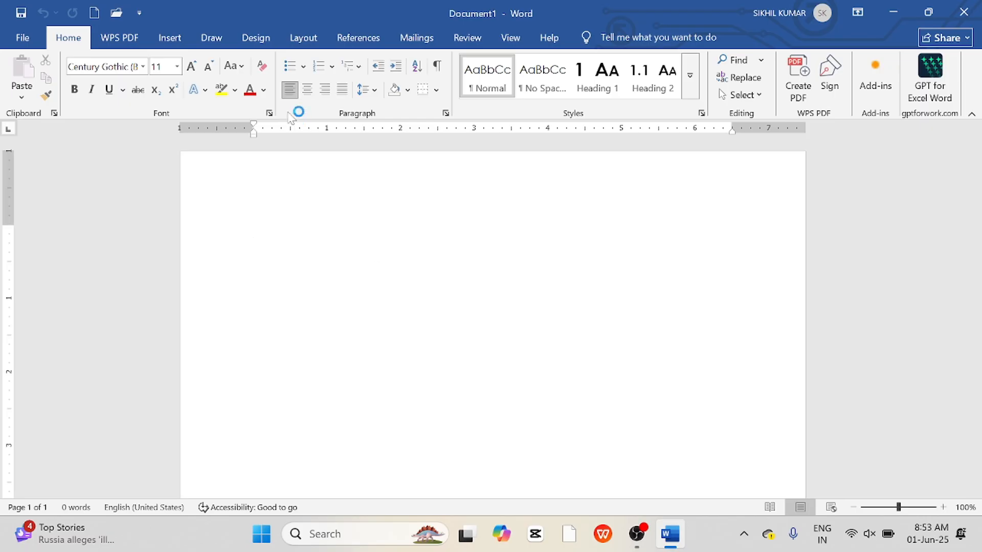
Set the page size to A4 and the page margins to Narrow.
{"action": "left_click", "coordinate": [309, 38]}
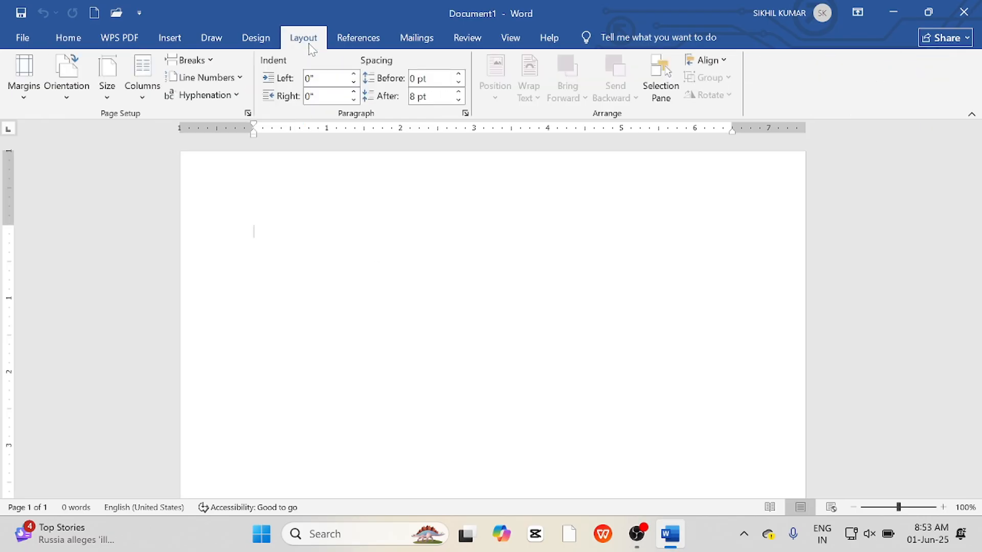
{"action": "left_click", "coordinate": [107, 93]}
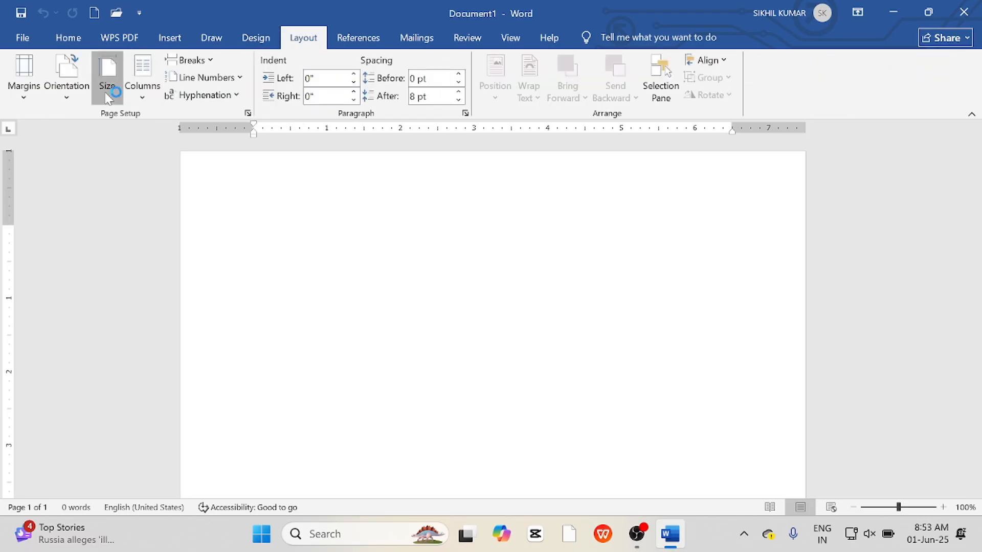
{"action": "scroll", "coordinate": [133, 245], "scroll_direction": "up", "scroll_amount": 3}
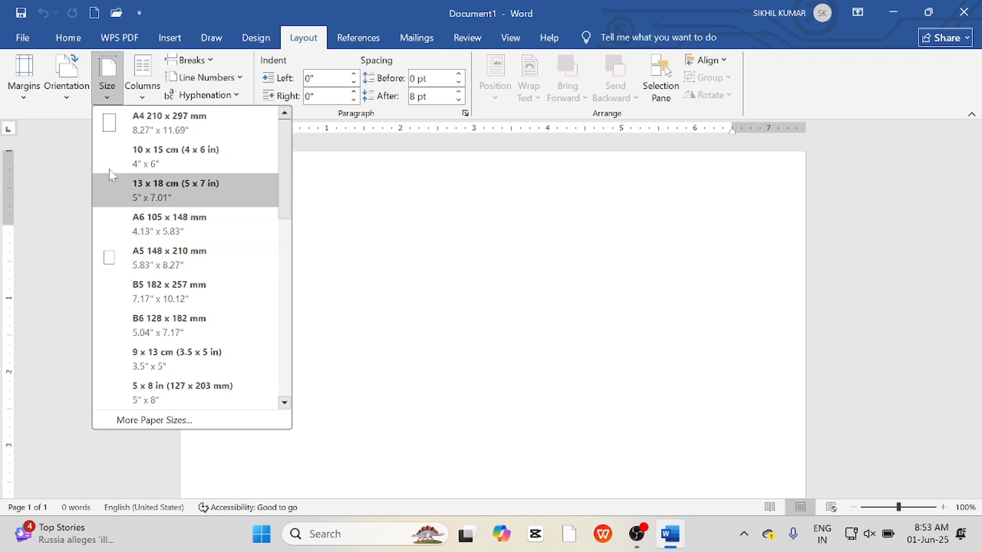
{"action": "left_click", "coordinate": [168, 122]}
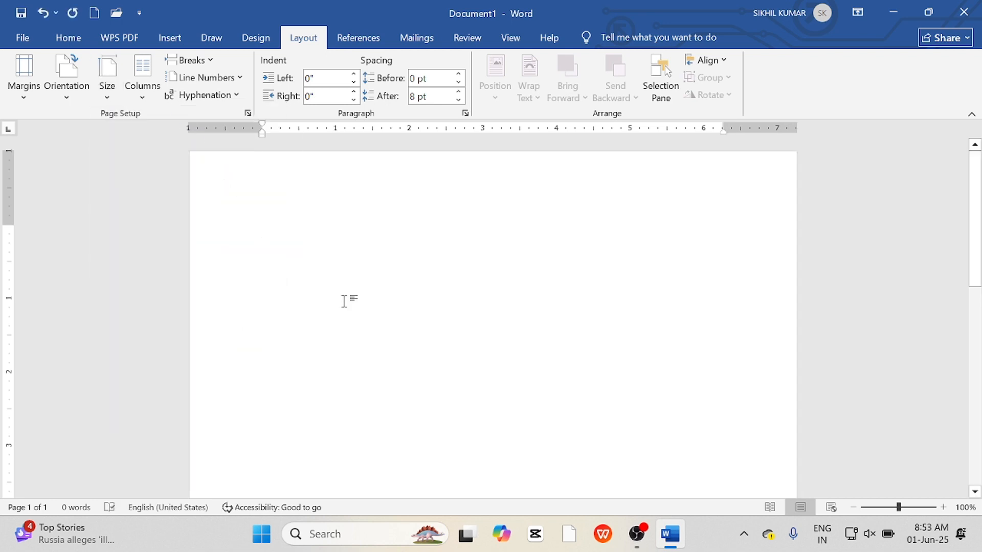
{"action": "left_click", "coordinate": [24, 82]}
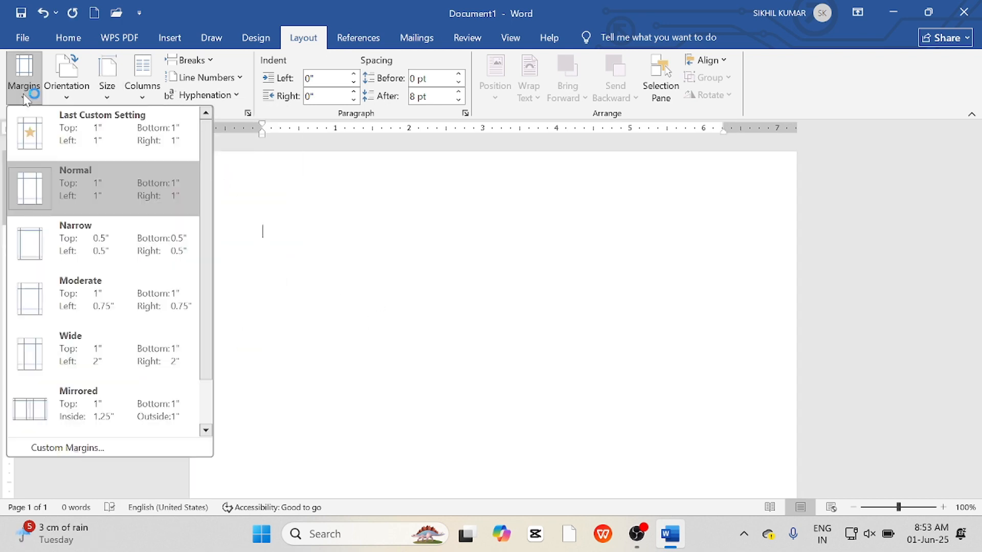
{"action": "left_click", "coordinate": [58, 232]}
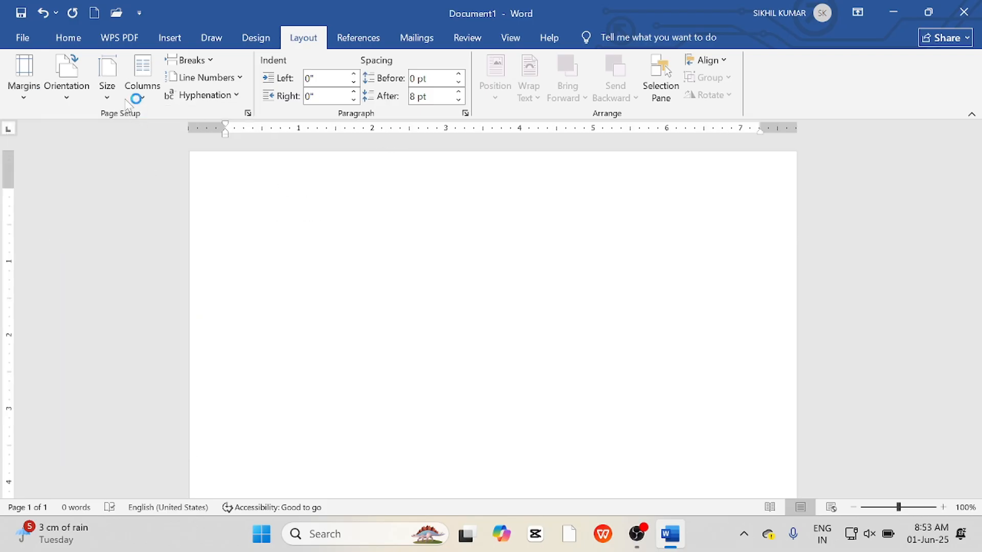
Draw a wave shape spanning the full page width across the top of the page.
{"action": "left_click", "coordinate": [169, 40]}
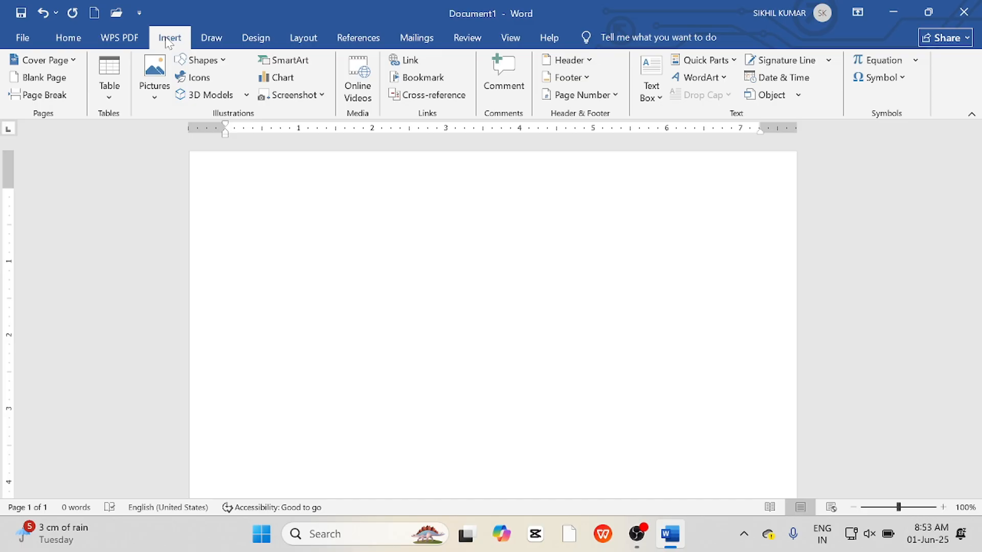
{"action": "left_click", "coordinate": [202, 61]}
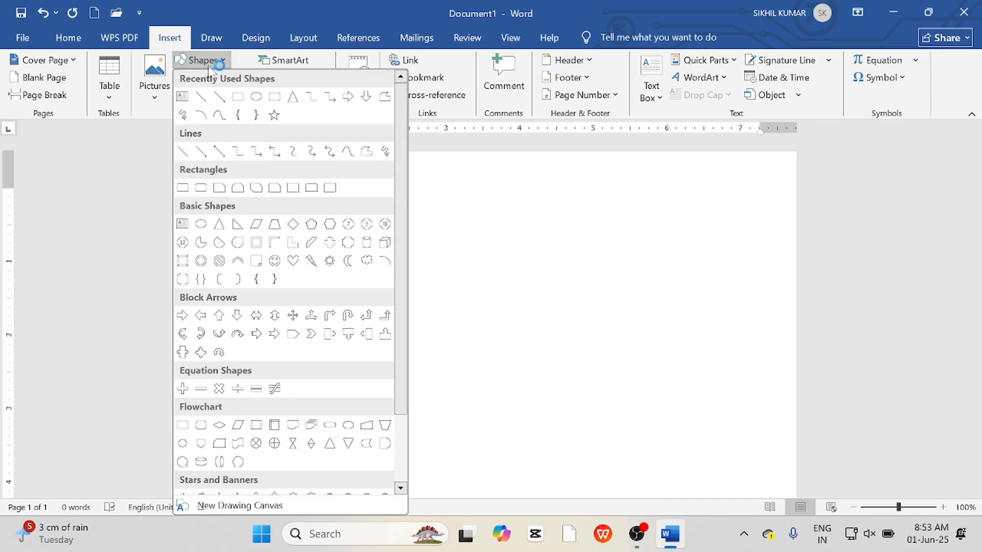
{"action": "scroll", "coordinate": [295, 295], "scroll_direction": "down", "scroll_amount": 2}
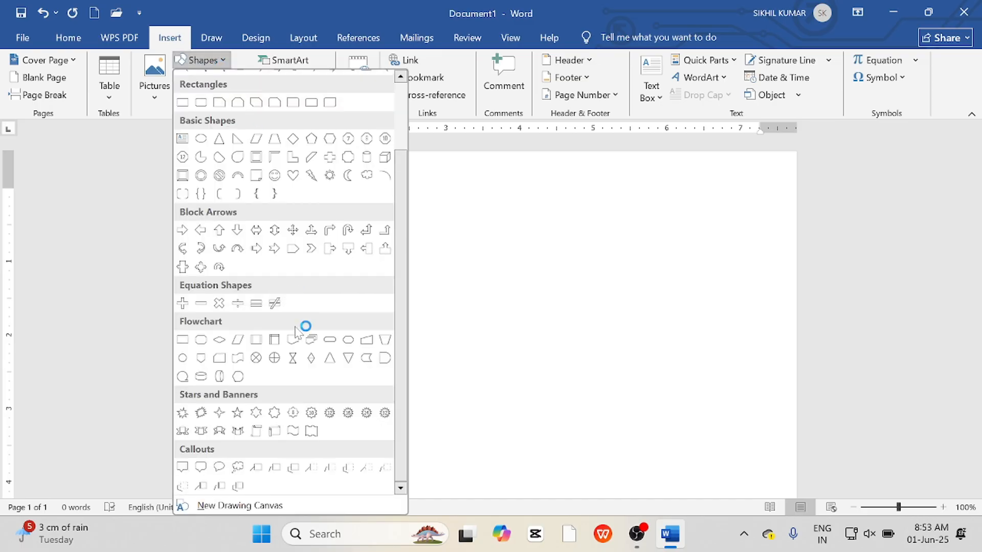
{"action": "left_click", "coordinate": [294, 435]}
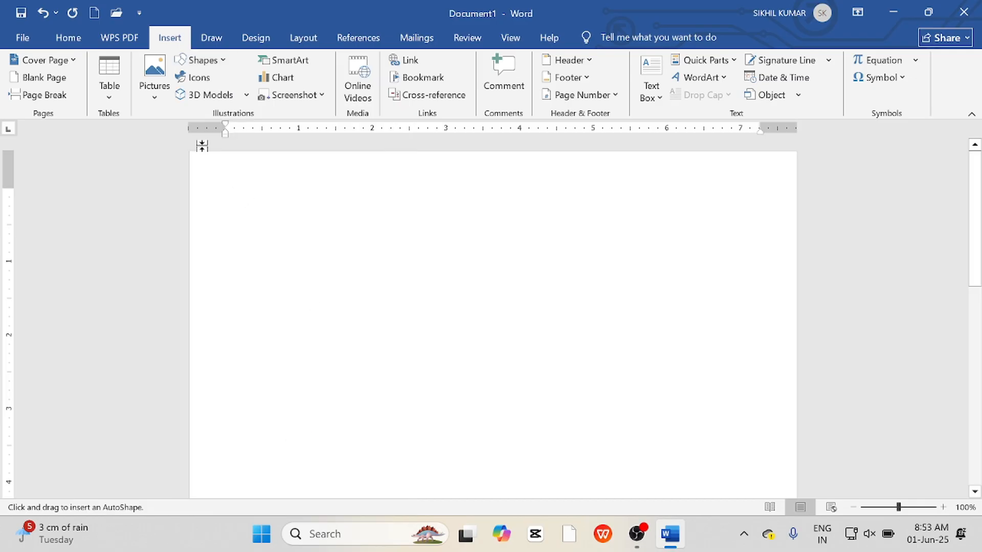
{"action": "mouse_move", "coordinate": [195, 158]}
{"action": "left_mouse_down"}
{"action": "mouse_move", "coordinate": [759, 272]}
{"action": "mouse_move", "coordinate": [797, 294]}
{"action": "left_mouse_up"}
{"action": "left_click_drag", "start_coordinate": [692, 259], "coordinate": [682, 228]}
{"action": "left_click_drag", "start_coordinate": [790, 195], "coordinate": [813, 200]}
{"action": "left_click_drag", "start_coordinate": [723, 197], "coordinate": [714, 181]}
{"action": "left_click", "coordinate": [647, 304]}
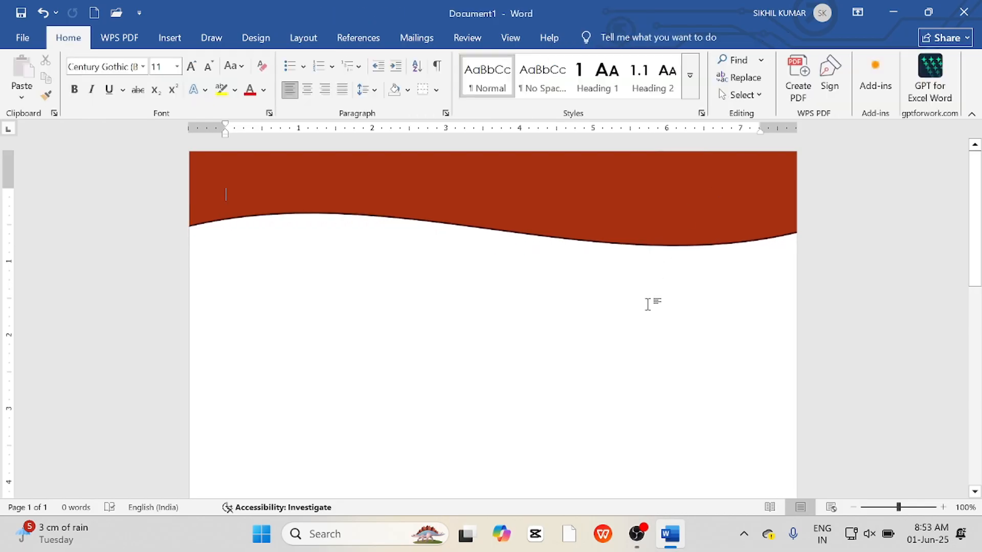
Fill the wave with Blue and remove its outline.
{"action": "left_click", "coordinate": [584, 207]}
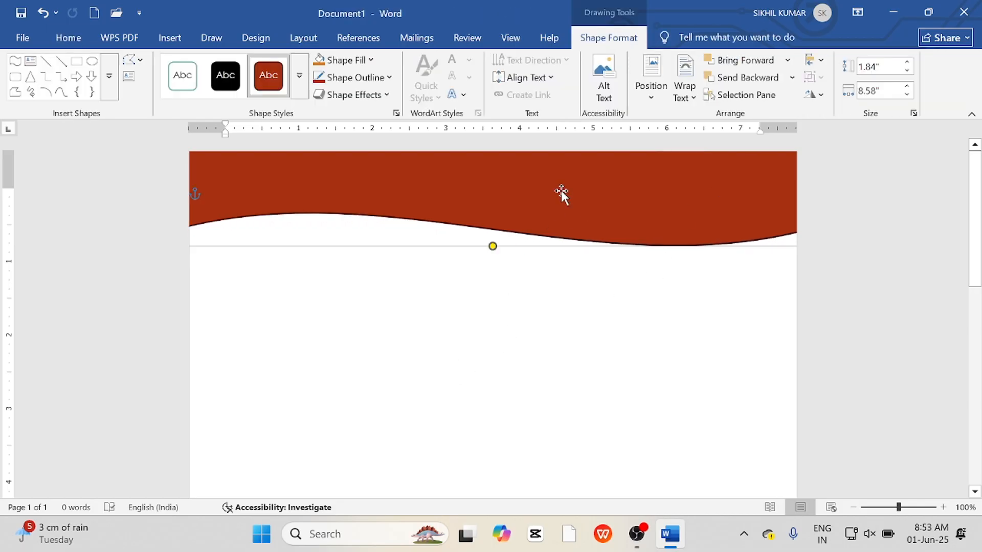
{"action": "left_click", "coordinate": [351, 62]}
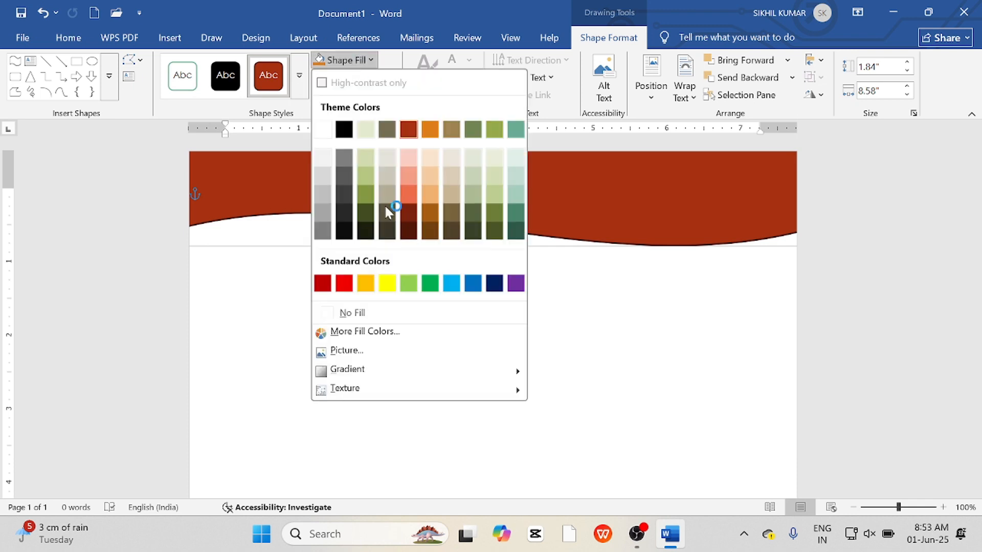
{"action": "left_click", "coordinate": [473, 283]}
{"action": "left_click", "coordinate": [355, 77]}
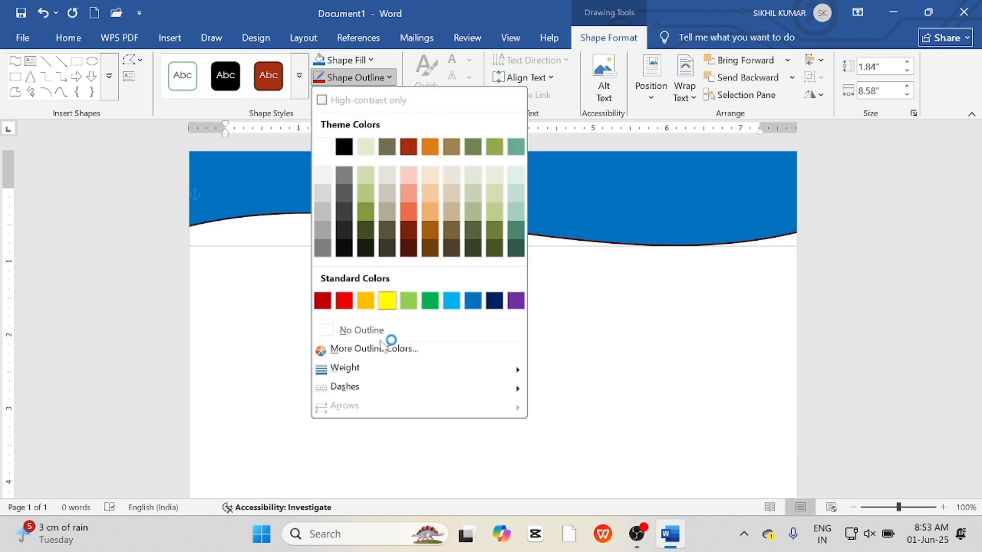
{"action": "left_click", "coordinate": [395, 333]}
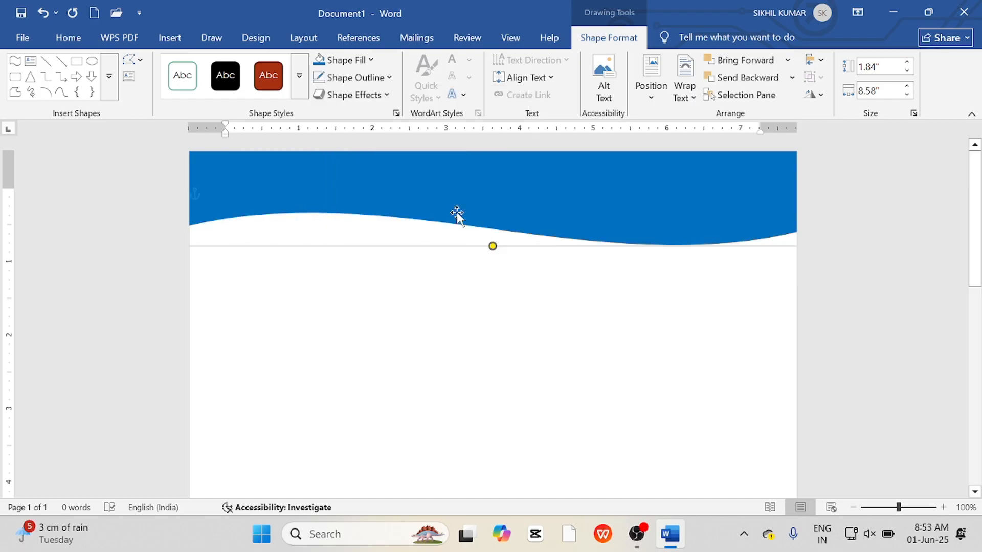
Duplicate the wave below the original and fill the top wave with Yellow.
{"action": "left_click", "coordinate": [461, 327]}
{"action": "left_click", "coordinate": [495, 185]}
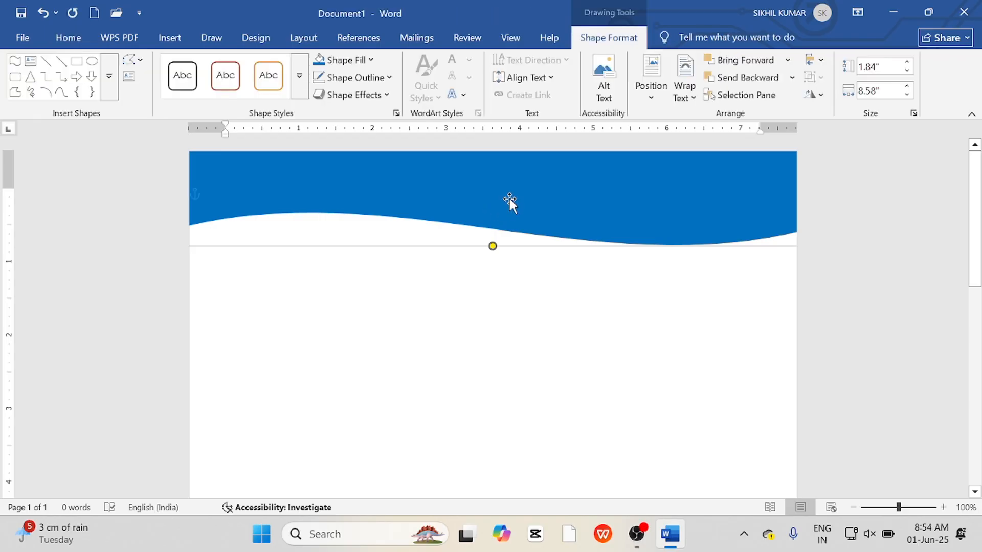
{"action": "left_click_drag", "start_coordinate": [509, 198], "coordinate": [530, 300]}
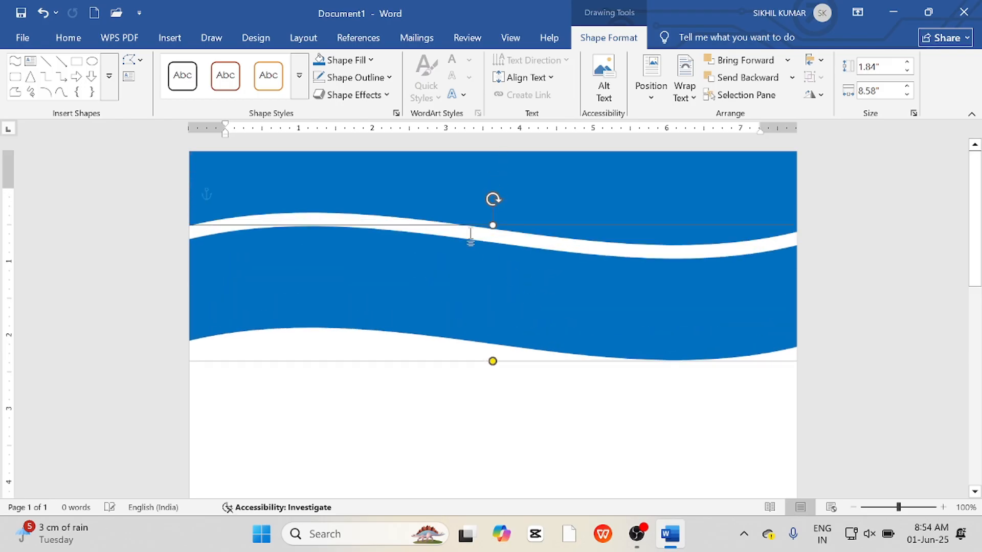
{"action": "left_click", "coordinate": [446, 196]}
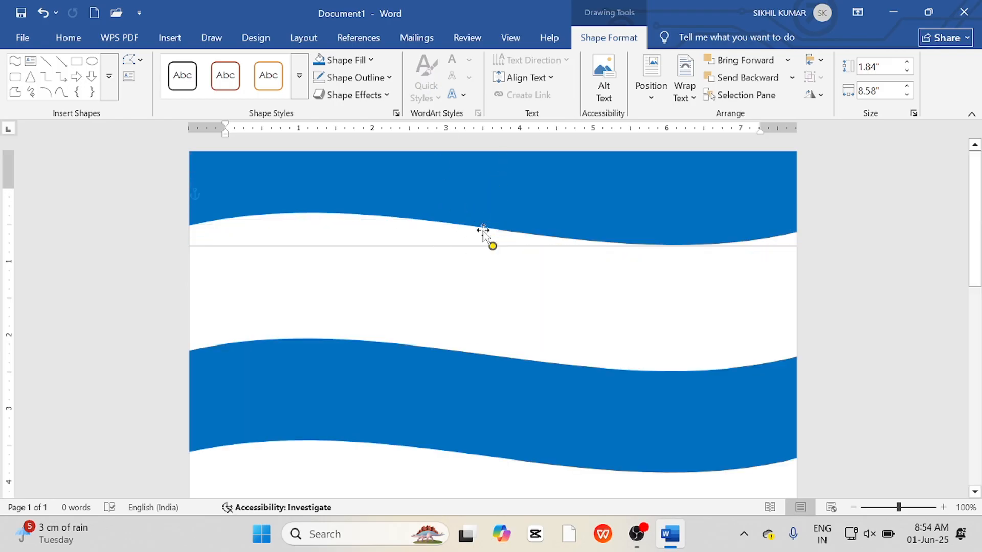
{"action": "left_click", "coordinate": [339, 60]}
{"action": "left_click", "coordinate": [387, 282]}
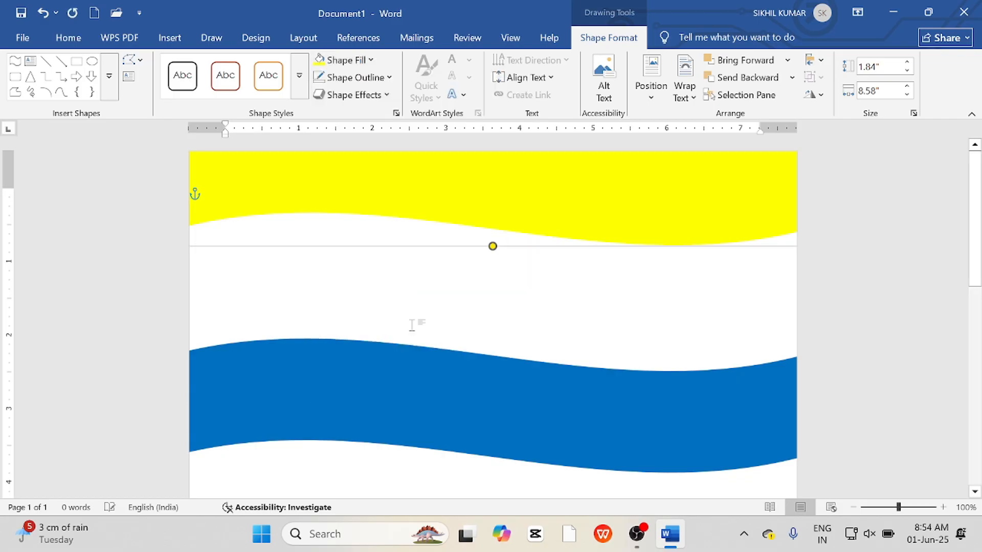
Move the blue copy over the yellow wave, offset so a thin yellow edge shows beneath it.
{"action": "left_click", "coordinate": [427, 391]}
{"action": "left_click_drag", "start_coordinate": [427, 391], "coordinate": [456, 165]}
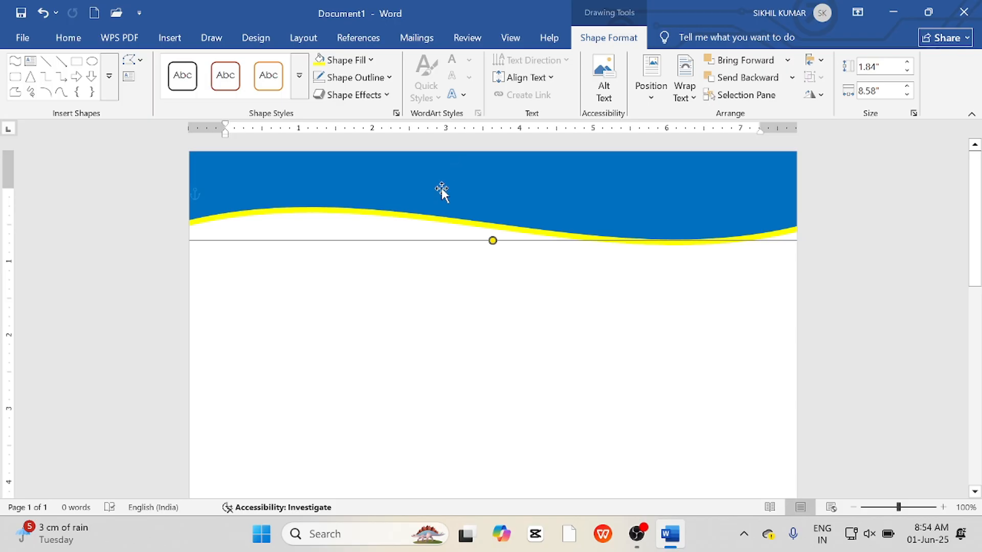
{"action": "left_click", "coordinate": [428, 251]}
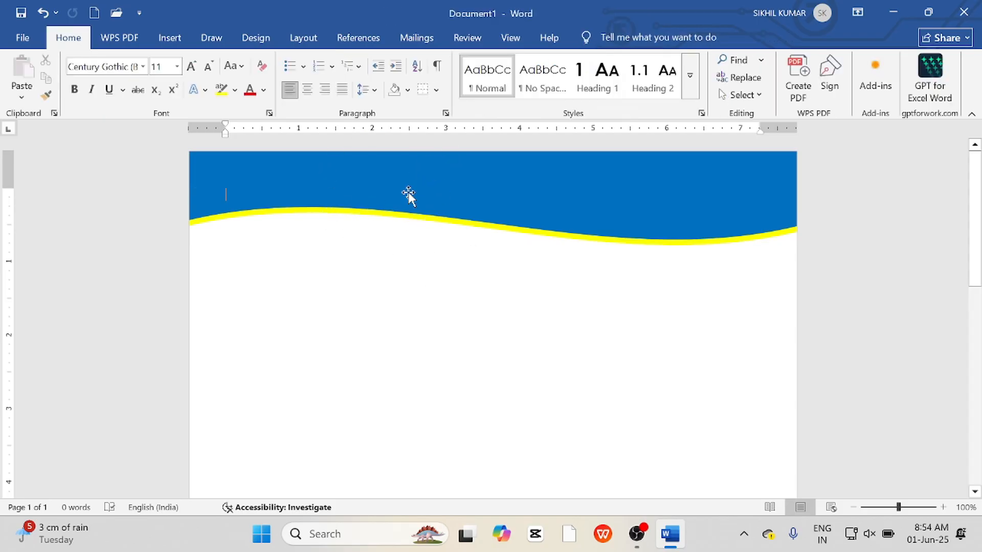
Group the two overlapping wave shapes into one header object.
{"action": "left_click", "coordinate": [854, 507]}
{"action": "left_click", "coordinate": [854, 507]}
{"action": "left_click", "coordinate": [854, 508]}
{"action": "left_click", "coordinate": [854, 507]}
{"action": "left_click", "coordinate": [854, 507]}
{"action": "left_click", "coordinate": [854, 507]}
{"action": "left_click", "coordinate": [854, 507]}
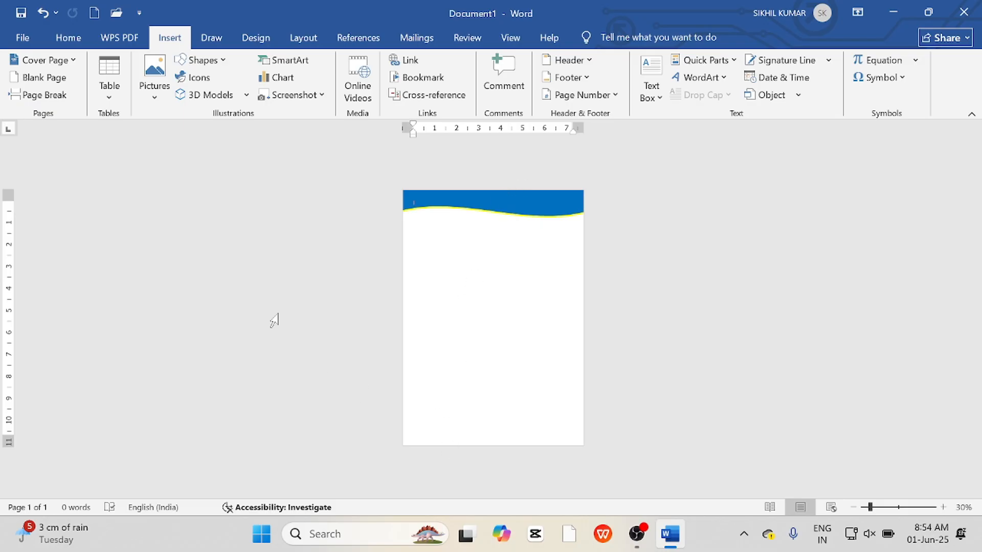
{"action": "left_click", "coordinate": [302, 37]}
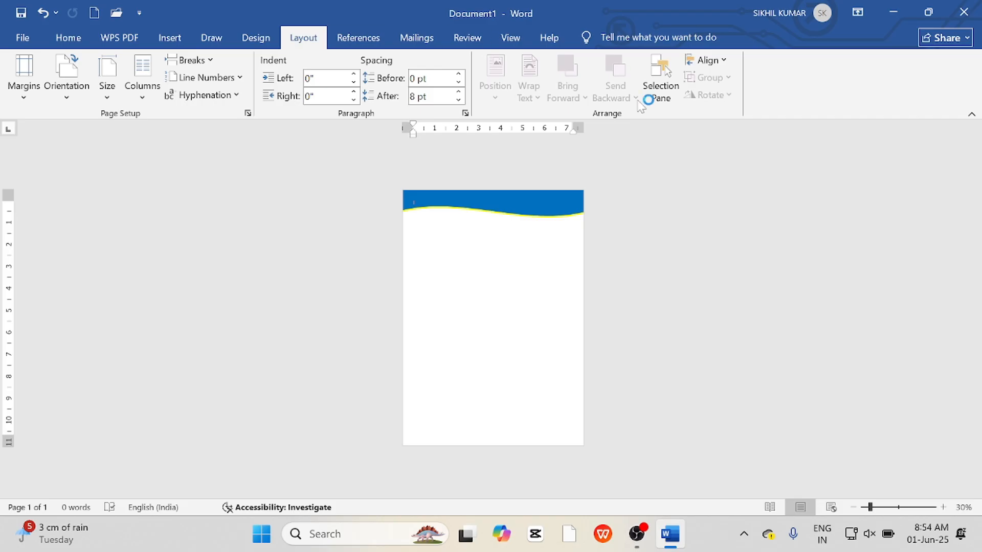
{"action": "left_click", "coordinate": [664, 93]}
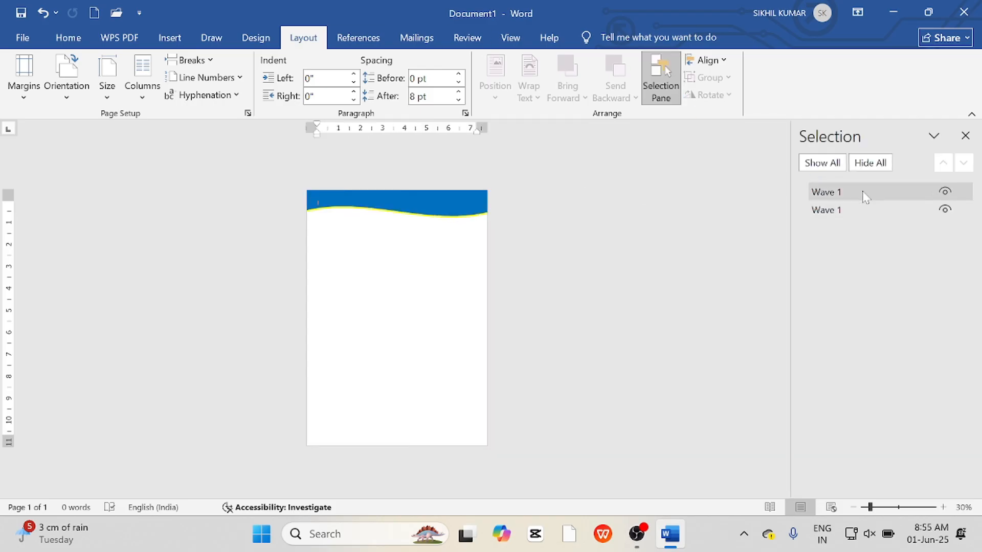
{"action": "left_click", "coordinate": [849, 194]}
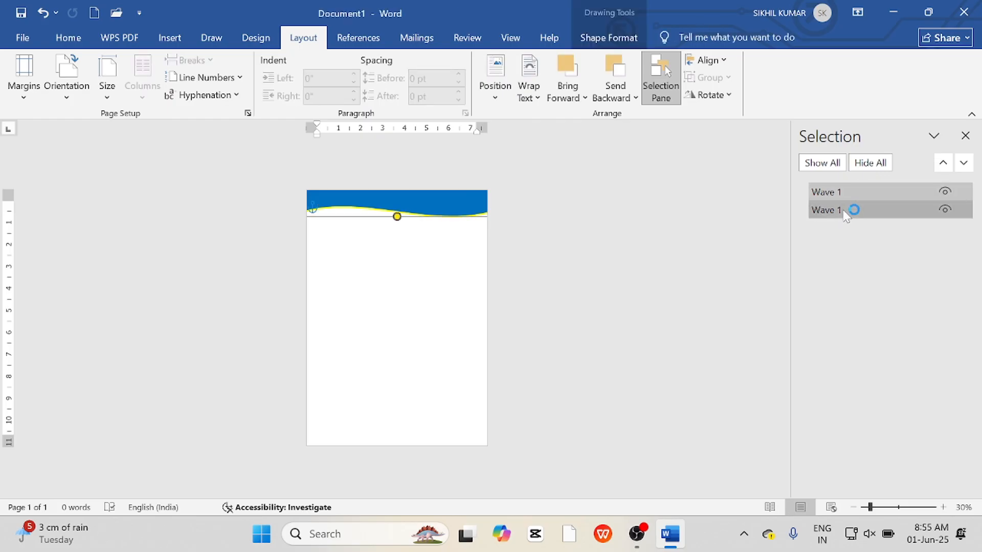
{"action": "left_click", "coordinate": [847, 213]}
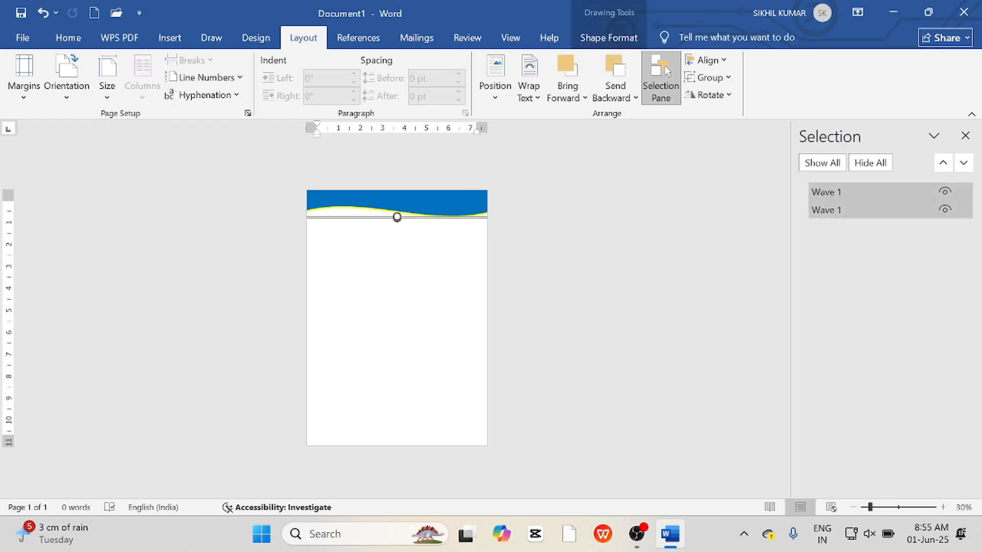
{"action": "left_click", "coordinate": [721, 80]}
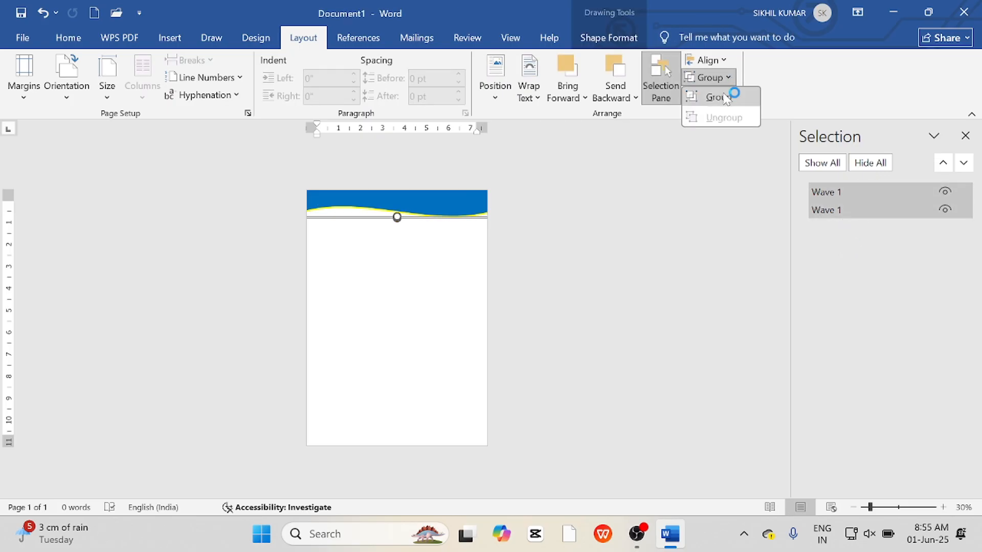
{"action": "left_click", "coordinate": [725, 96]}
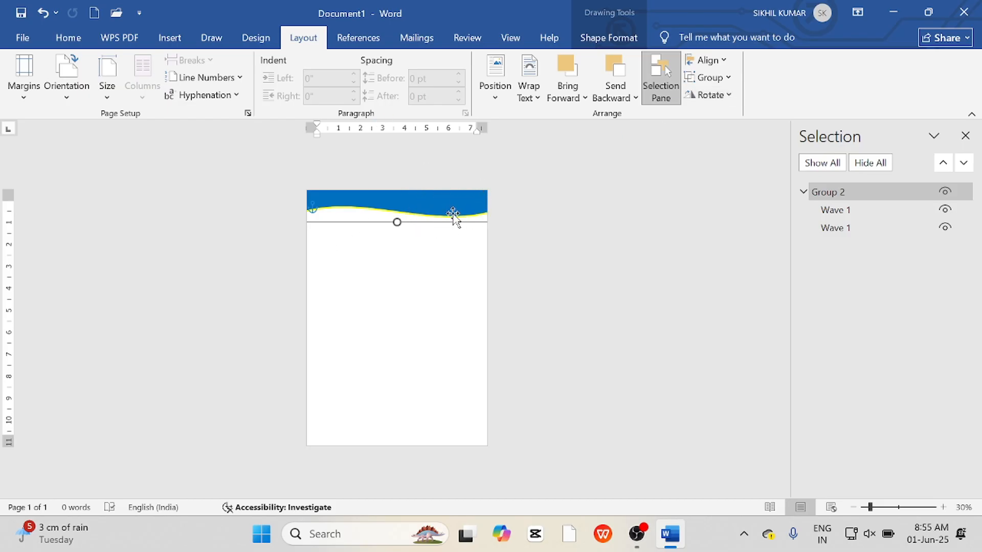
Copy the grouped wave to the bottom of the page and flip the copy vertically.
{"action": "left_click", "coordinate": [414, 282]}
{"action": "left_click", "coordinate": [450, 209]}
{"action": "left_click_drag", "start_coordinate": [451, 211], "coordinate": [450, 425]}
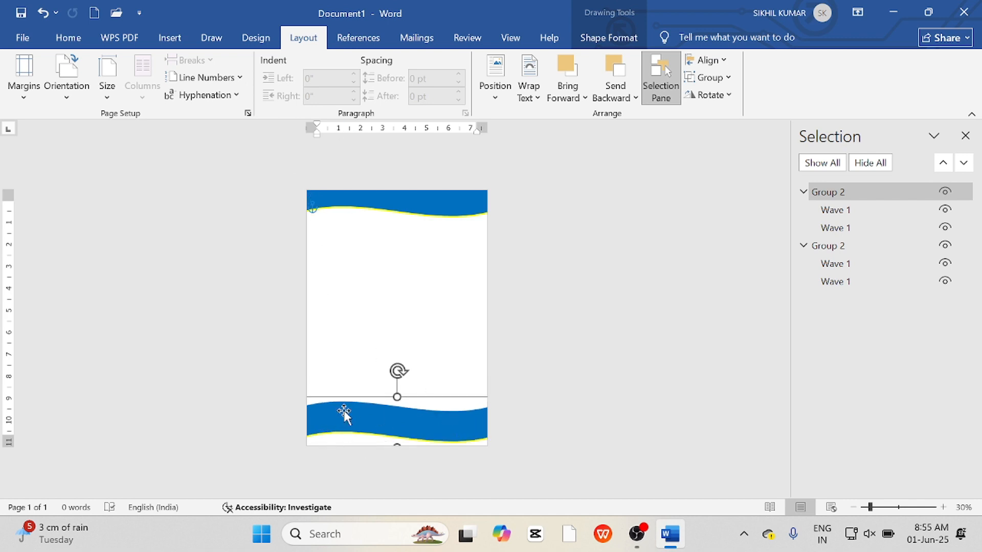
{"action": "left_click", "coordinate": [707, 95]}
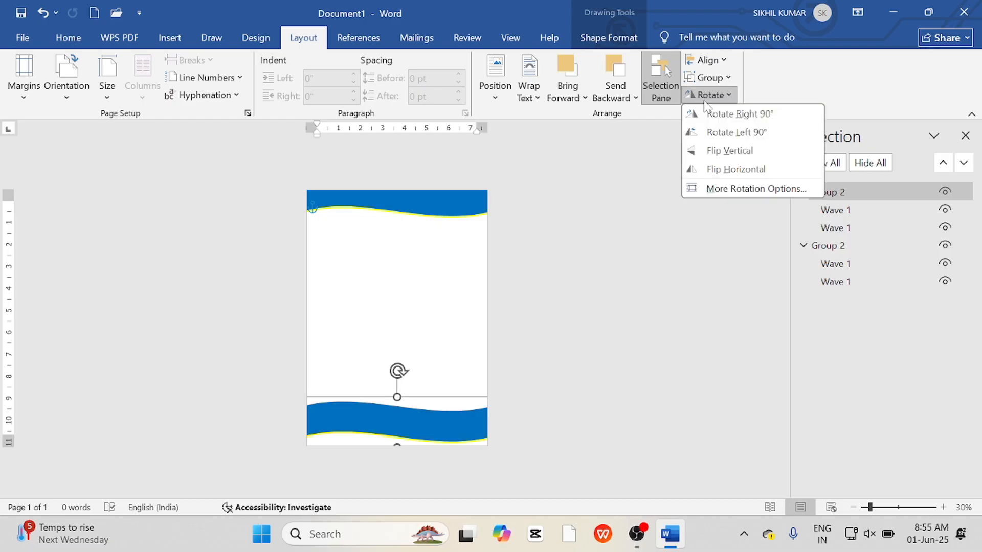
{"action": "left_click", "coordinate": [748, 152]}
Nudge the flipped wave down to the bottom edge of the page.
{"action": "key", "text": "Down"}
{"action": "key", "text": "Down"}
{"action": "key", "text": "Down"}
{"action": "key", "text": "Down"}
{"action": "key", "text": "Down"}
{"action": "key", "text": "Down"}
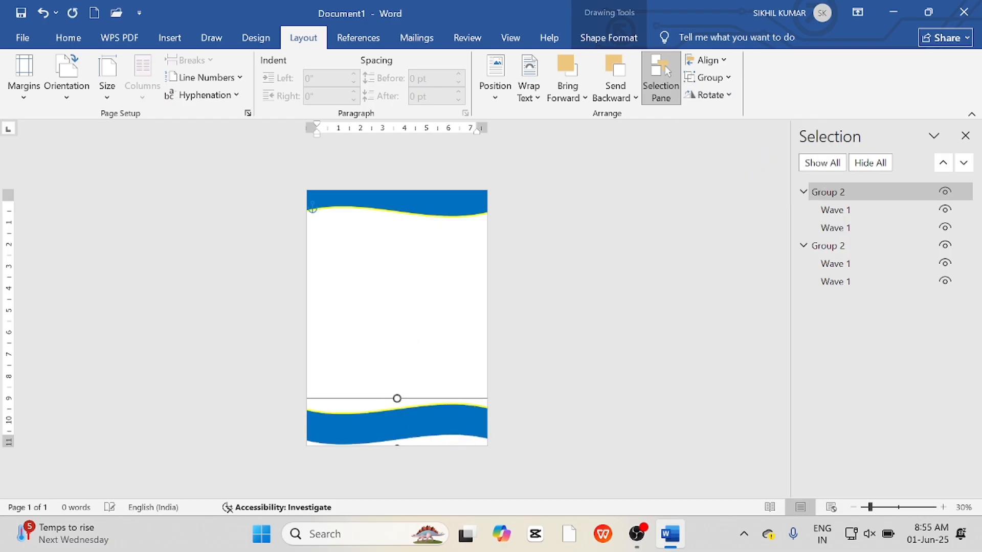
{"action": "key", "text": "Down"}
{"action": "key", "text": "Down"}
{"action": "key", "text": "Down"}
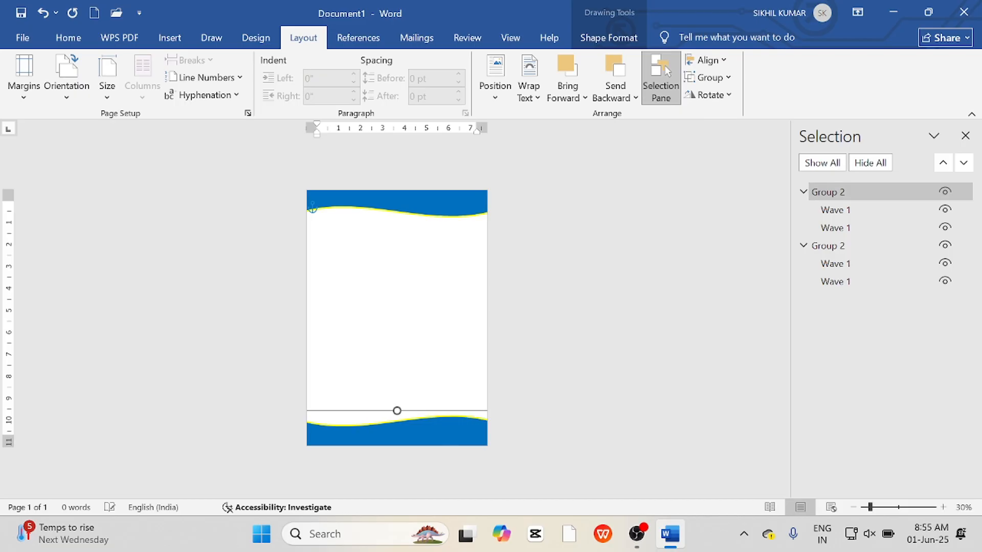
Nudge the top wave group slightly downward on the page.
{"action": "left_click", "coordinate": [647, 81]}
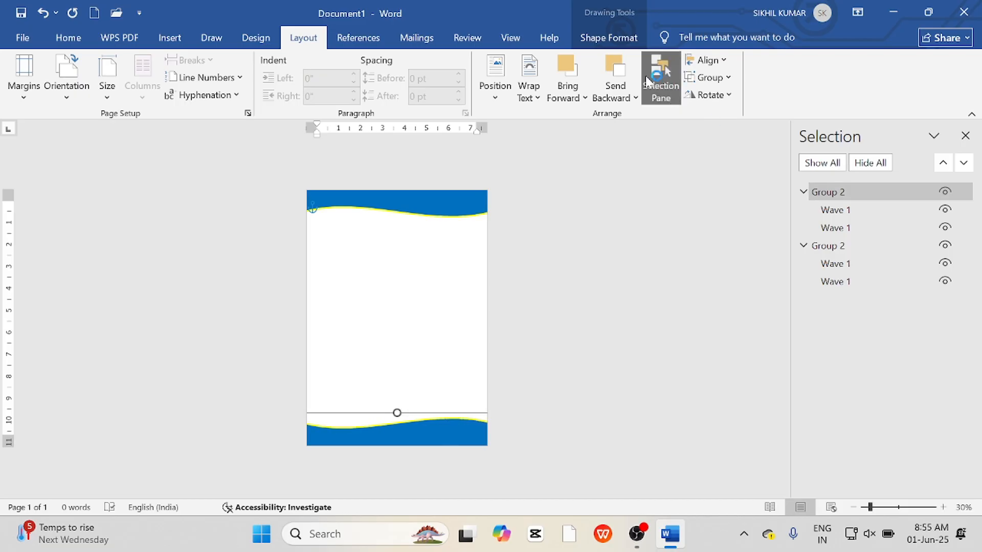
{"action": "left_click", "coordinate": [440, 274]}
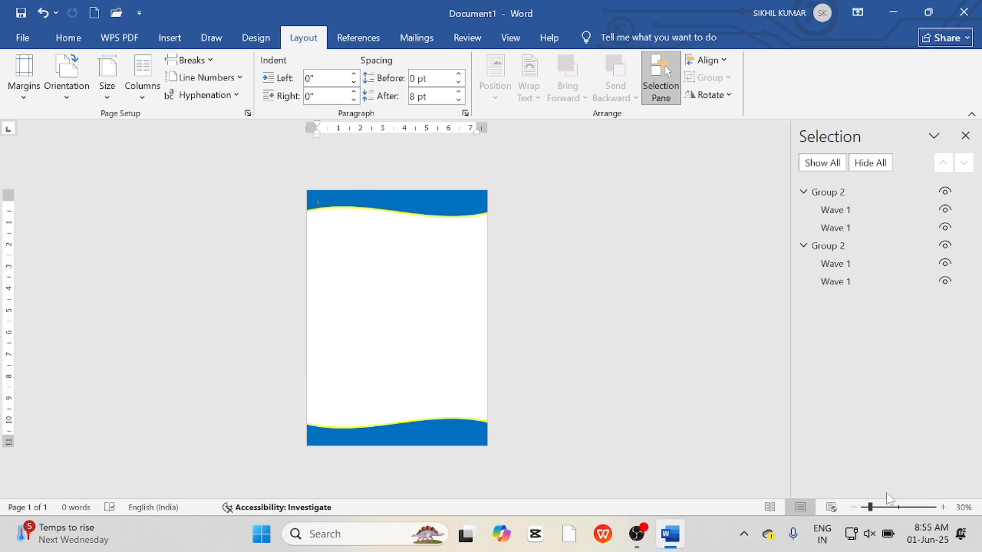
{"action": "left_click", "coordinate": [898, 508]}
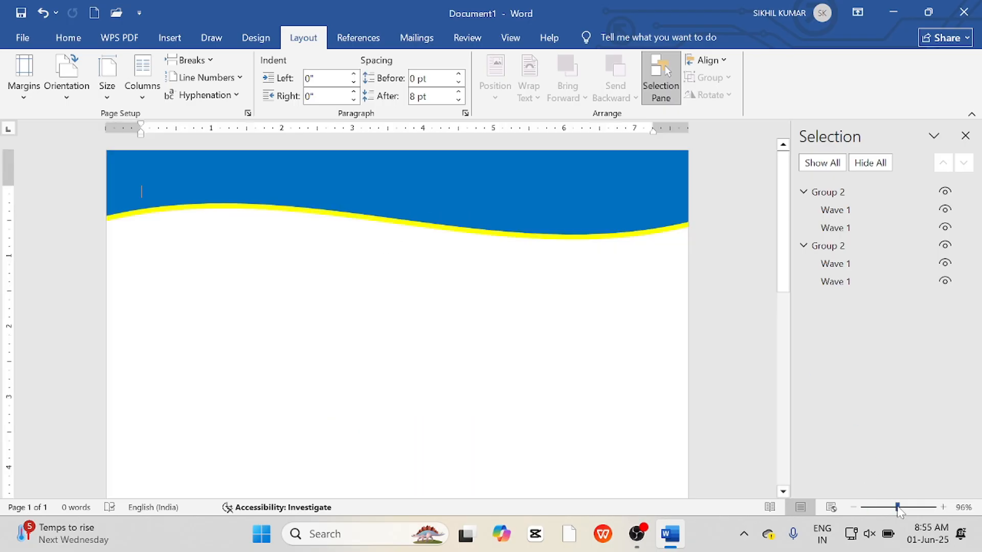
{"action": "left_click", "coordinate": [408, 208]}
{"action": "key", "text": "Down"}
{"action": "key", "text": "Down"}
{"action": "key", "text": "Down"}
{"action": "key", "text": "Down"}
{"action": "key", "text": "Down"}
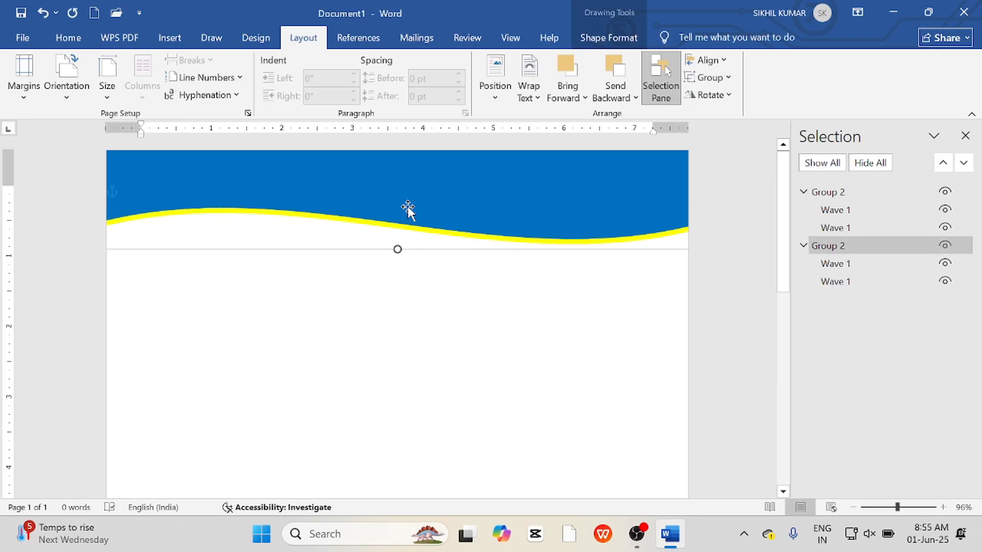
Draw a text box about 6.5 in by 1.3 in over the header wave and enter "Technical shidhant computer instiute".
{"action": "left_click", "coordinate": [170, 37]}
{"action": "left_click", "coordinate": [212, 62]}
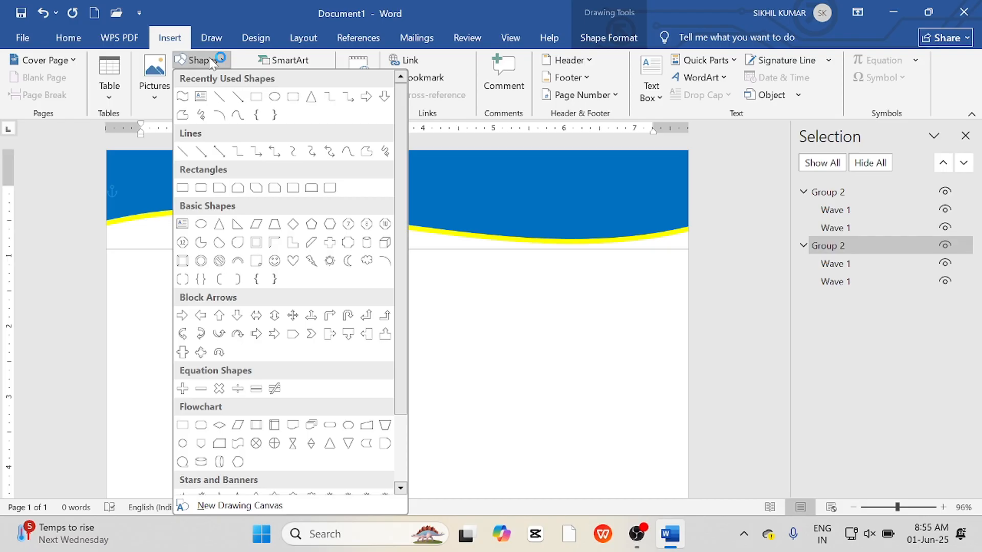
{"action": "left_click", "coordinate": [199, 98]}
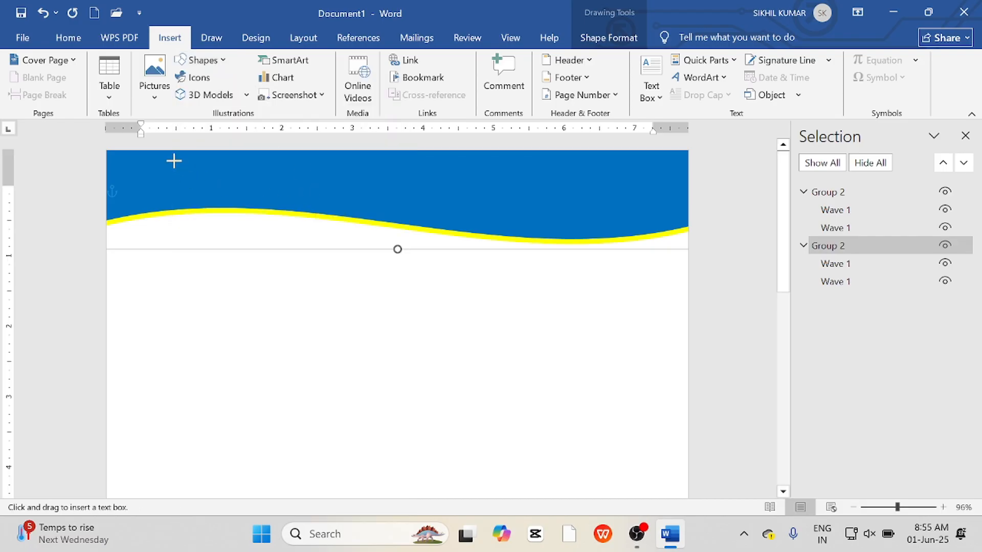
{"action": "left_click_drag", "start_coordinate": [174, 161], "coordinate": [634, 252]}
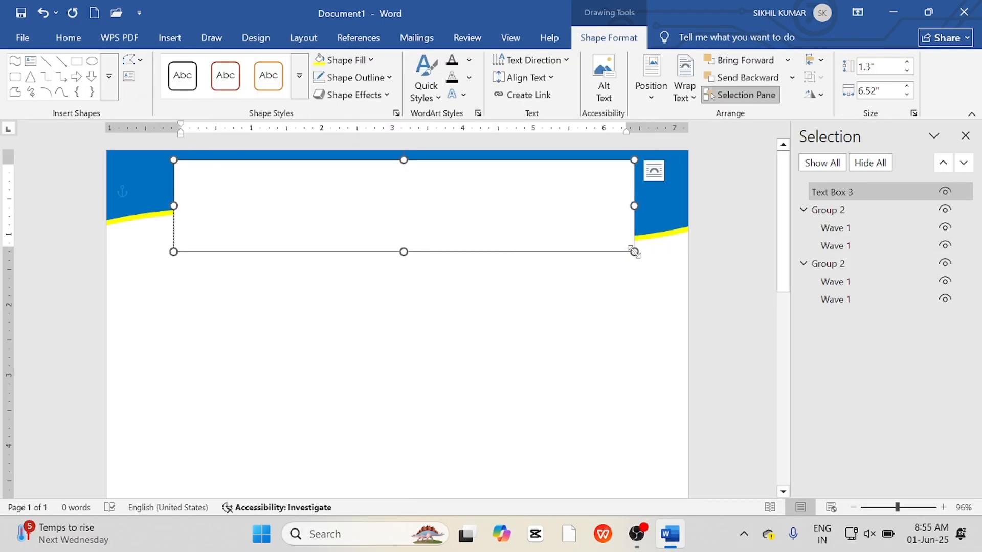
{"action": "type", "text": "Tech"}
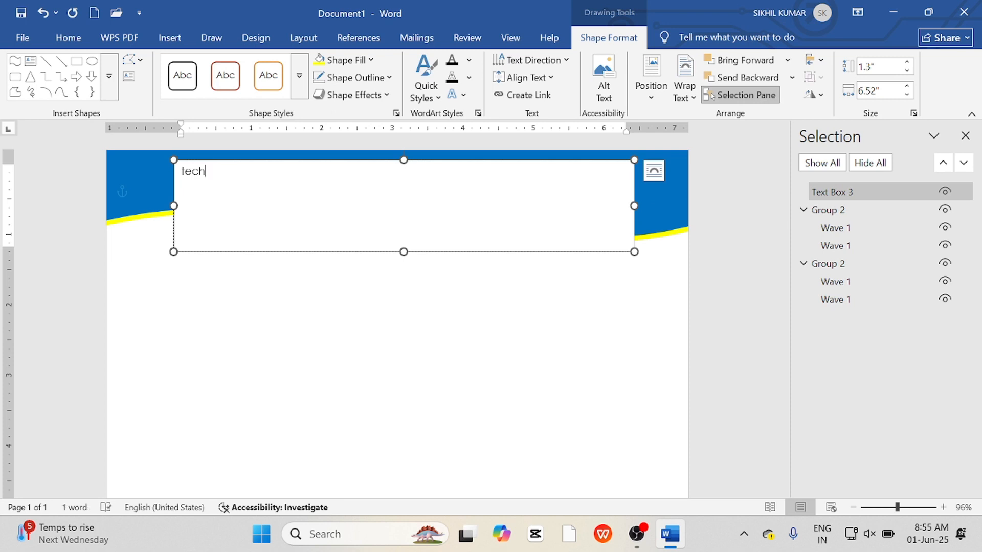
{"action": "type", "text": "nical shidhani computer institute"}
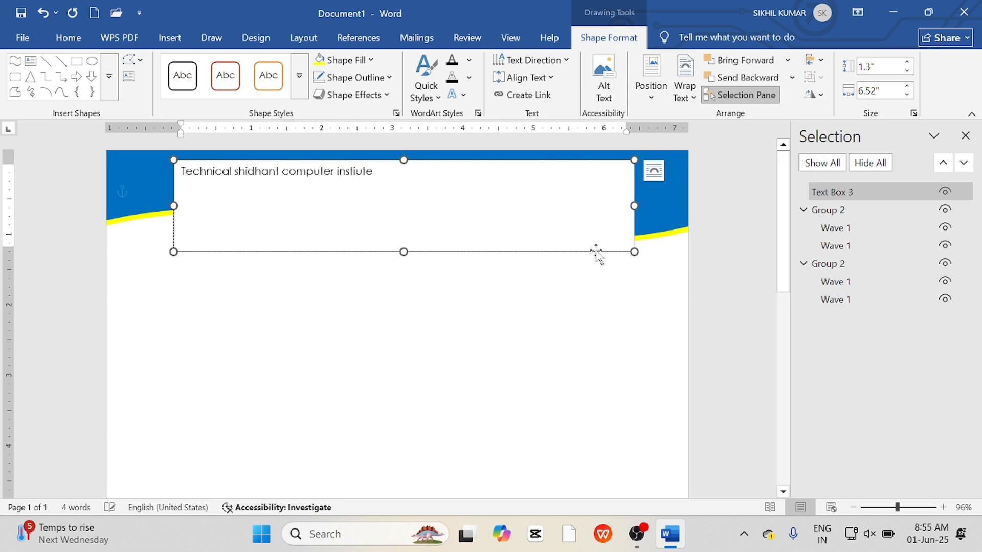
Enlarge all the text box's heading text to 20 pt.
{"action": "key", "text": "ctrl+a"}
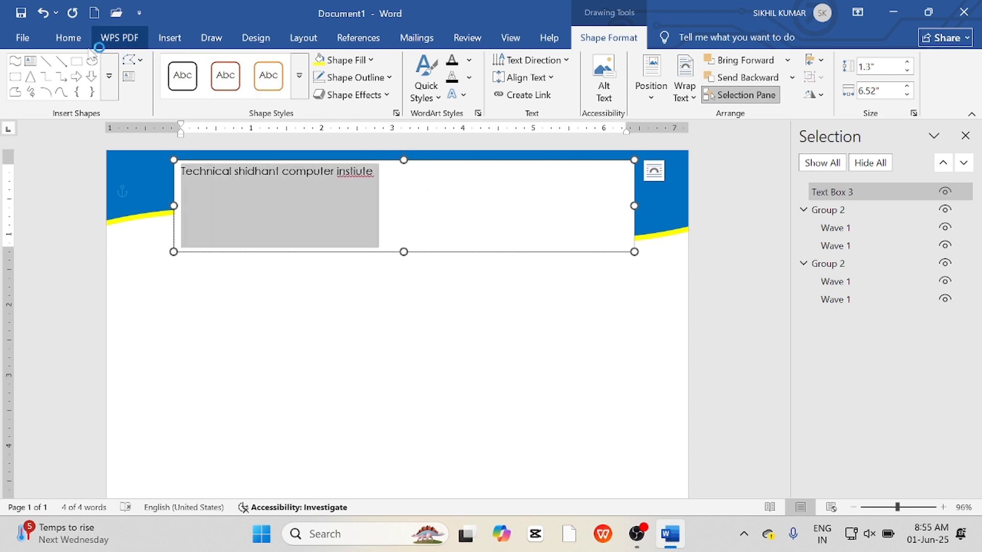
{"action": "left_click", "coordinate": [68, 37]}
{"action": "left_click", "coordinate": [191, 66]}
{"action": "left_click", "coordinate": [191, 66]}
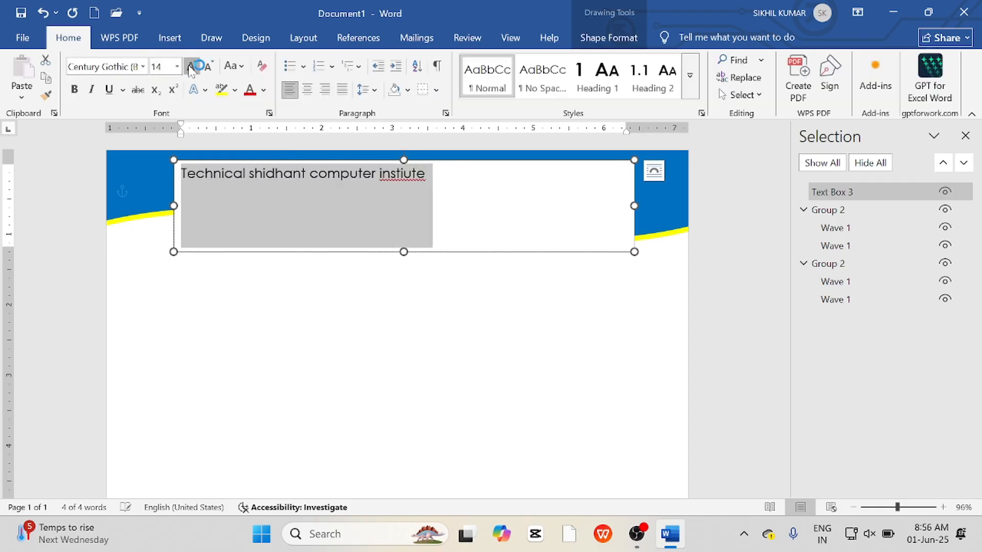
{"action": "left_click", "coordinate": [191, 65]}
{"action": "left_click", "coordinate": [191, 66]}
{"action": "left_click", "coordinate": [191, 66]}
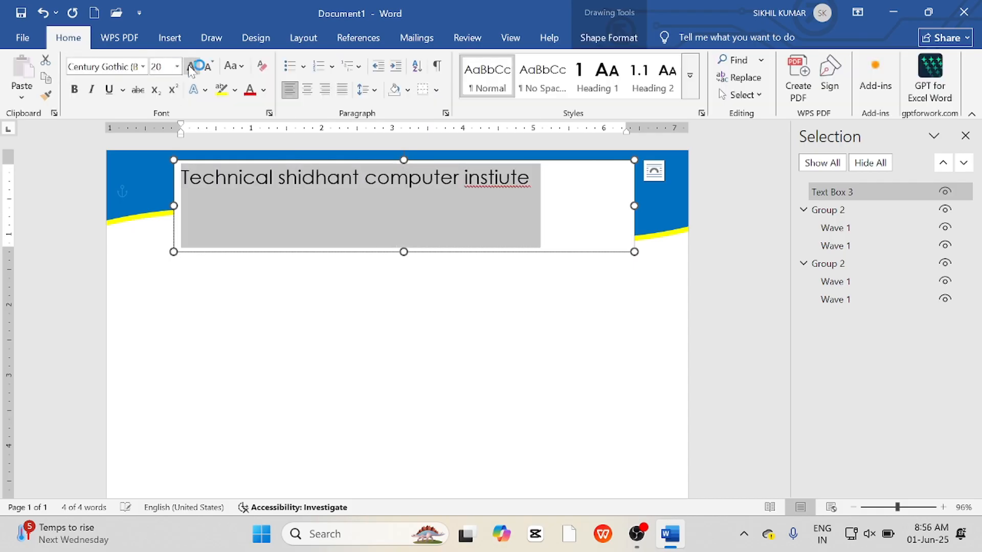
Remove the heading text box's fill and outline.
{"action": "left_click", "coordinate": [403, 162]}
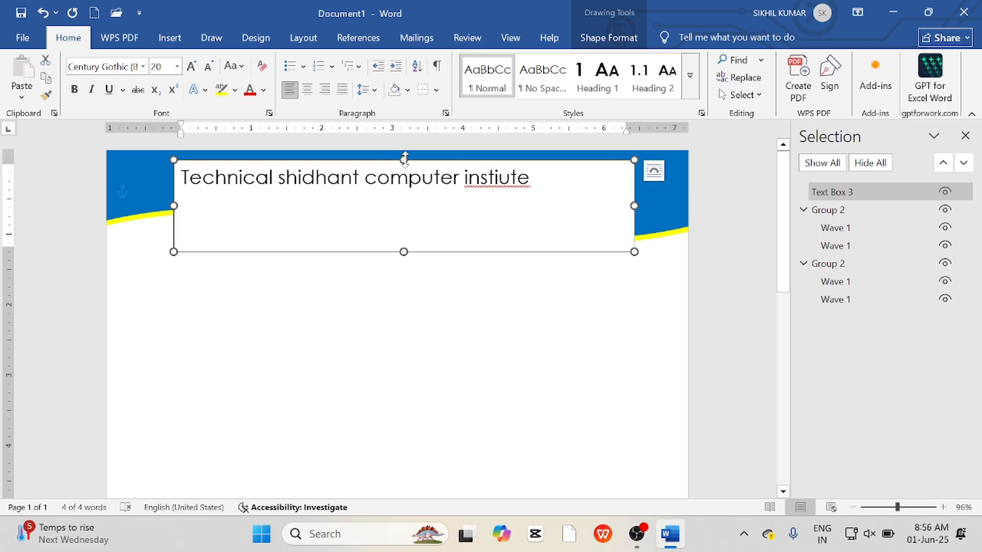
{"action": "left_click", "coordinate": [593, 39]}
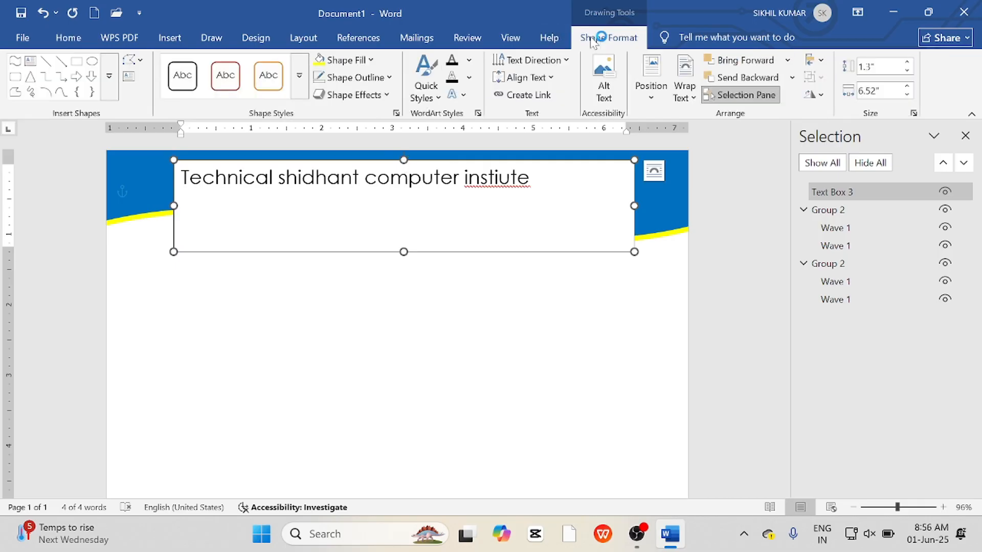
{"action": "left_click", "coordinate": [357, 60]}
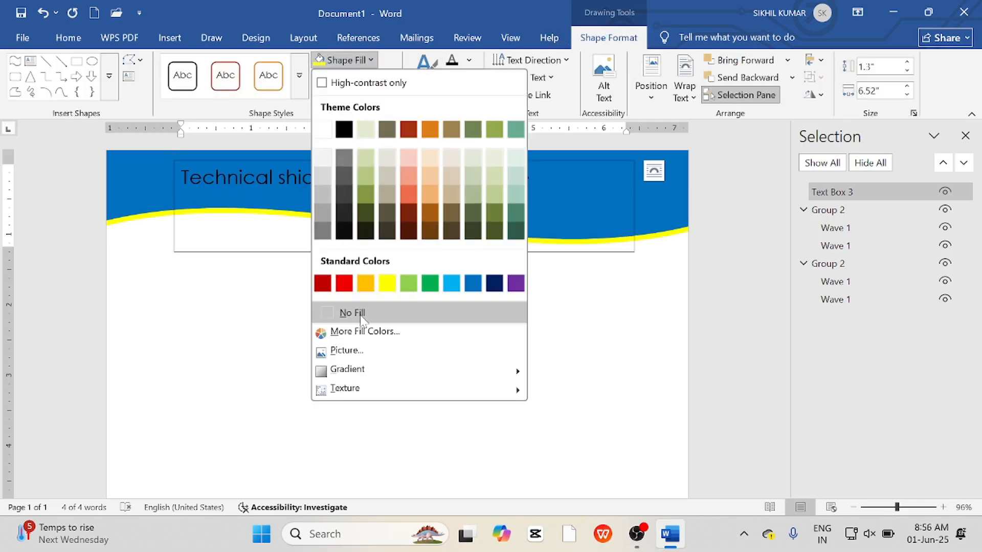
{"action": "left_click", "coordinate": [360, 316]}
{"action": "left_click", "coordinate": [383, 77]}
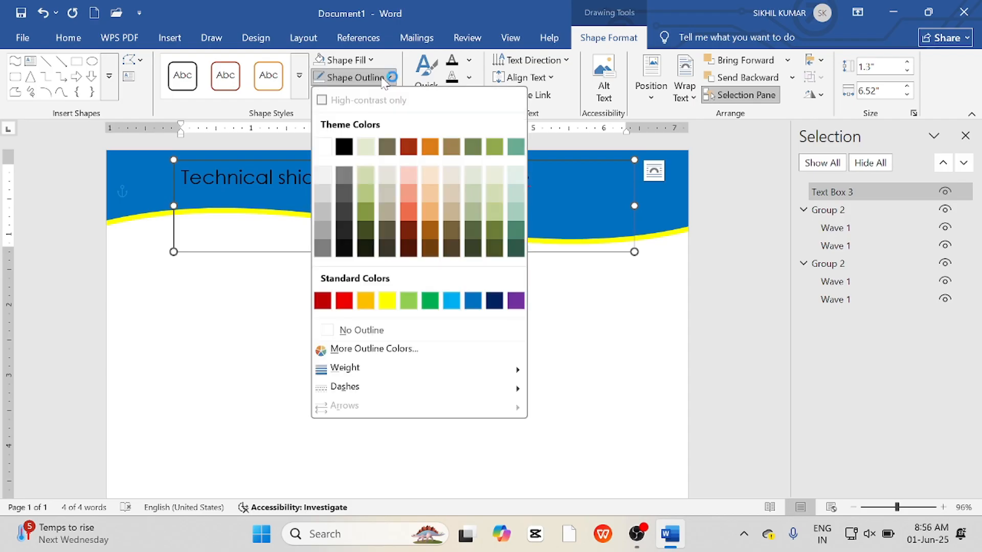
{"action": "left_click", "coordinate": [376, 330]}
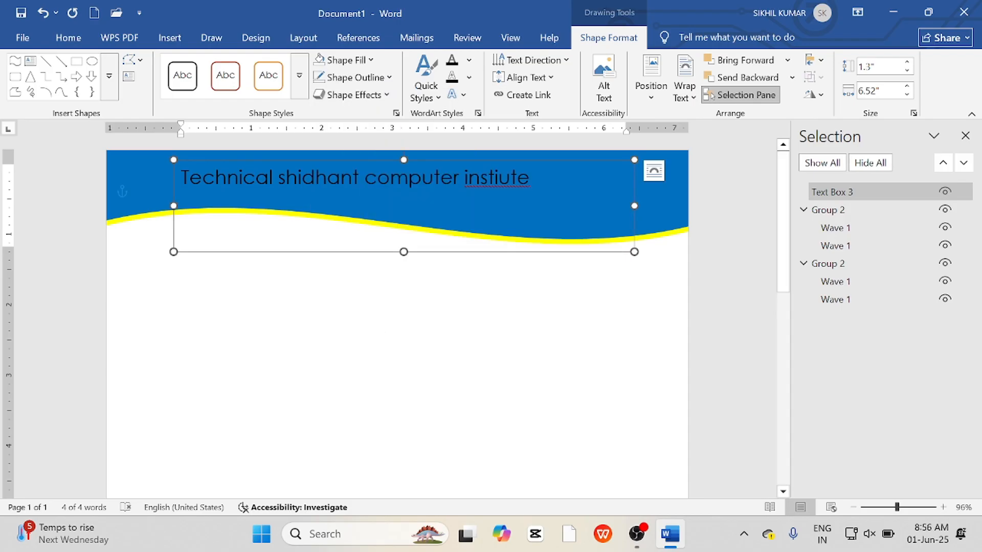
Correct the spelling to "institute" and shift the heading text box to the right.
{"action": "left_click", "coordinate": [499, 177]}
{"action": "type", "text": "t"}
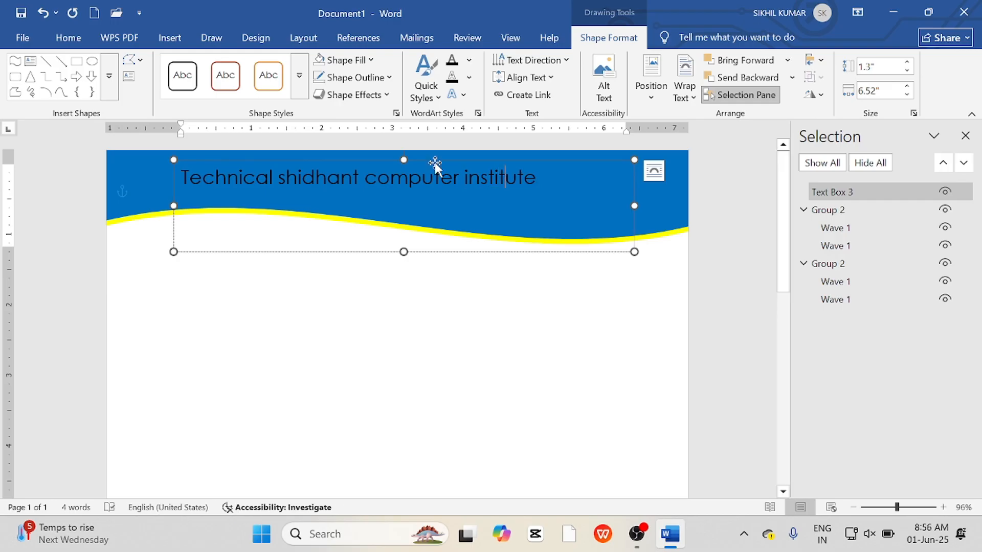
{"action": "left_click_drag", "start_coordinate": [435, 163], "coordinate": [478, 162]}
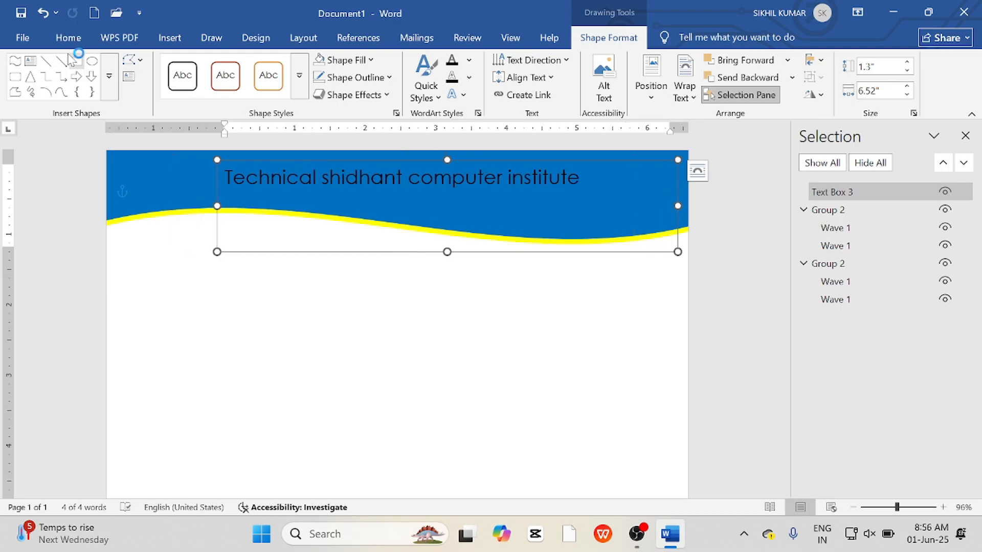
Set the heading font to Copperplate Gothic Bold.
{"action": "left_click", "coordinate": [73, 38]}
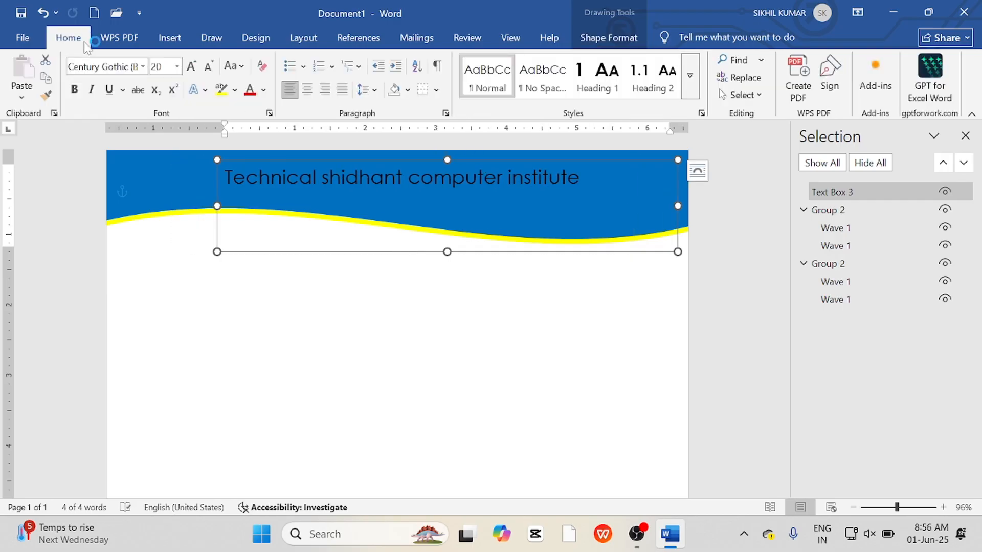
{"action": "left_click", "coordinate": [143, 66]}
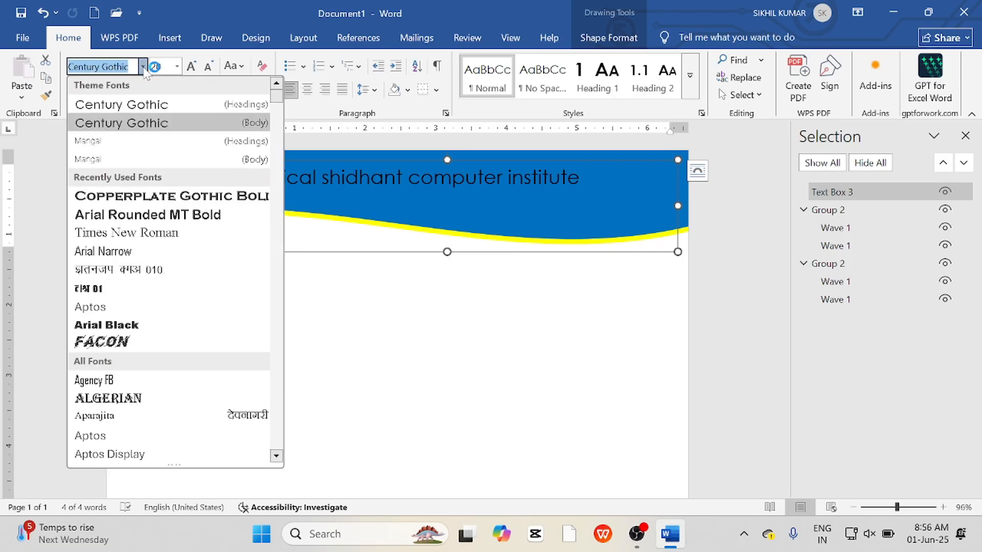
{"action": "left_click", "coordinate": [189, 197]}
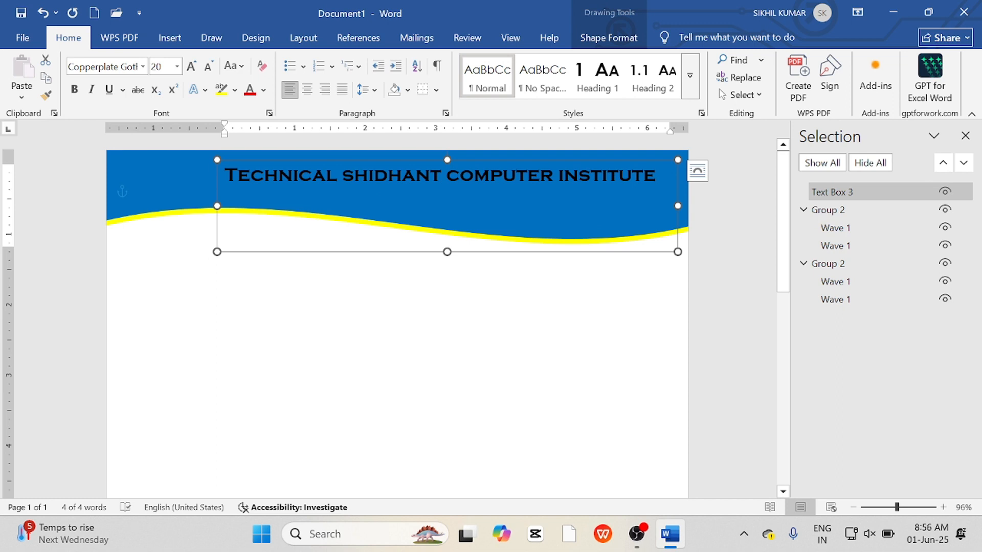
Color all the heading text white.
{"action": "left_click", "coordinate": [460, 176]}
{"action": "key", "text": "ctrl+a"}
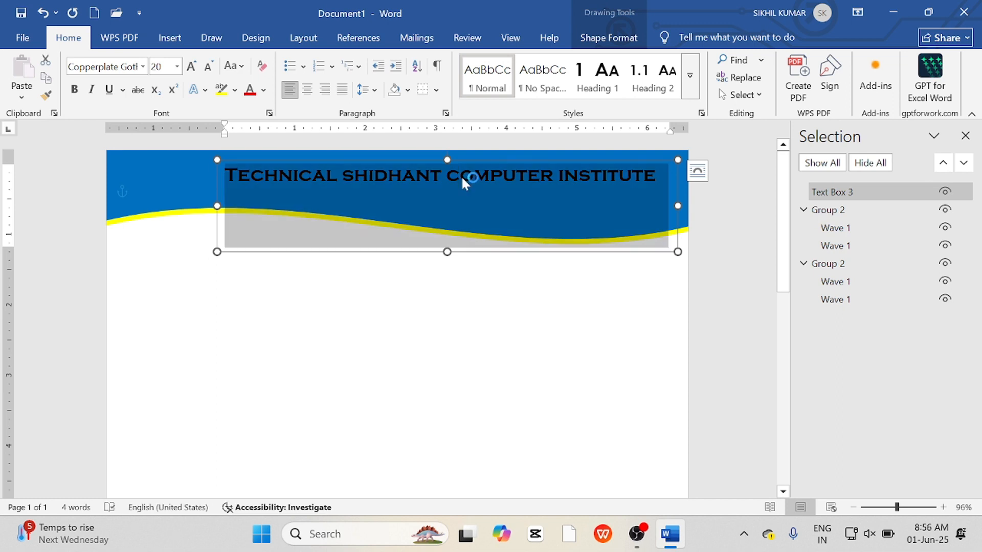
{"action": "left_click", "coordinate": [264, 91]}
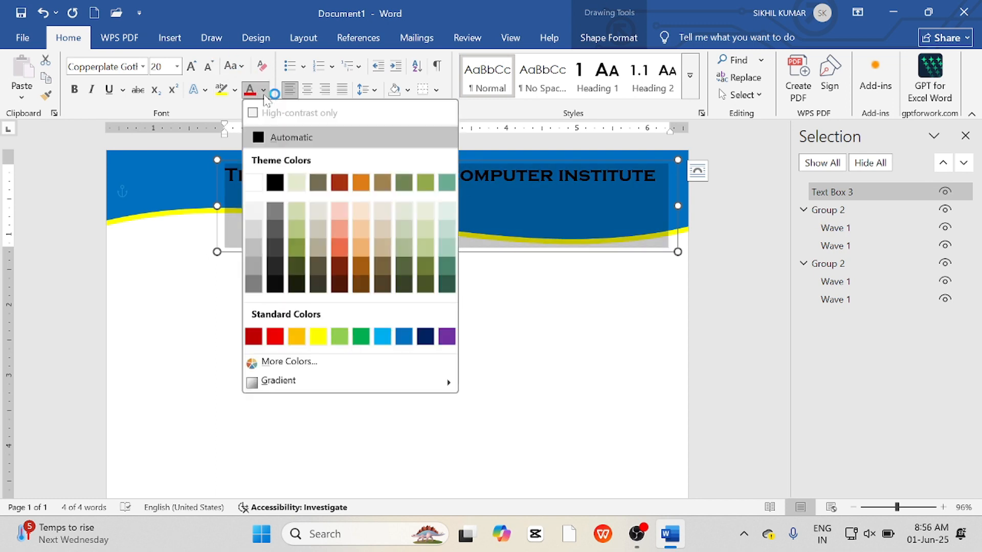
{"action": "left_click", "coordinate": [254, 182]}
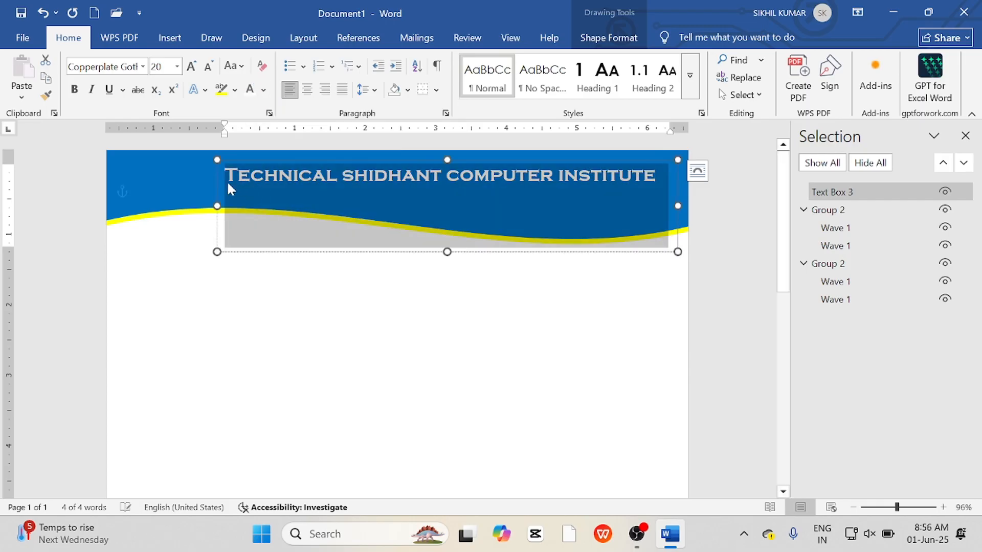
Shift the heading text box left and increase its text size to 22 pt.
{"action": "left_click", "coordinate": [164, 210]}
{"action": "left_click_drag", "start_coordinate": [164, 210], "coordinate": [160, 209]}
{"action": "key", "text": "ctrl"}
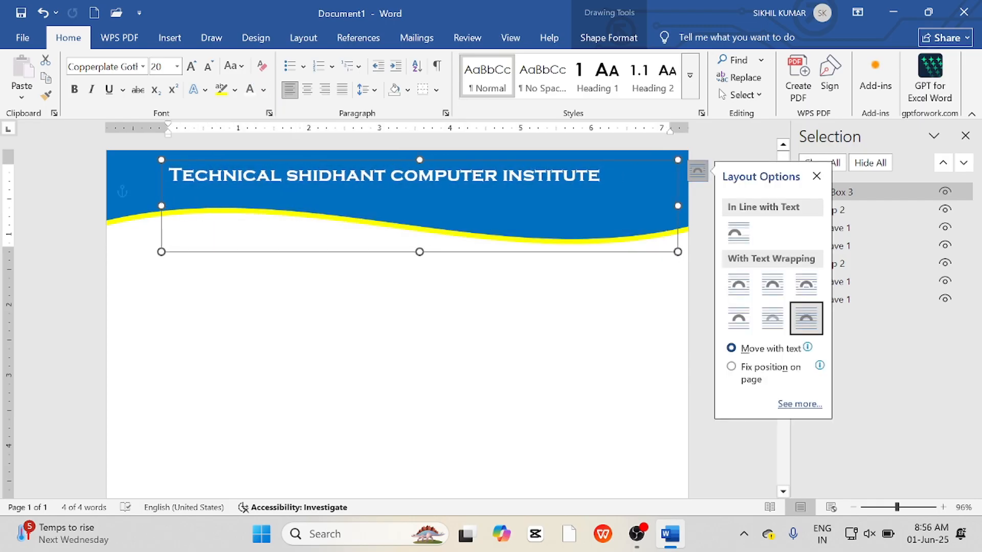
{"action": "key", "text": "ctrl+a"}
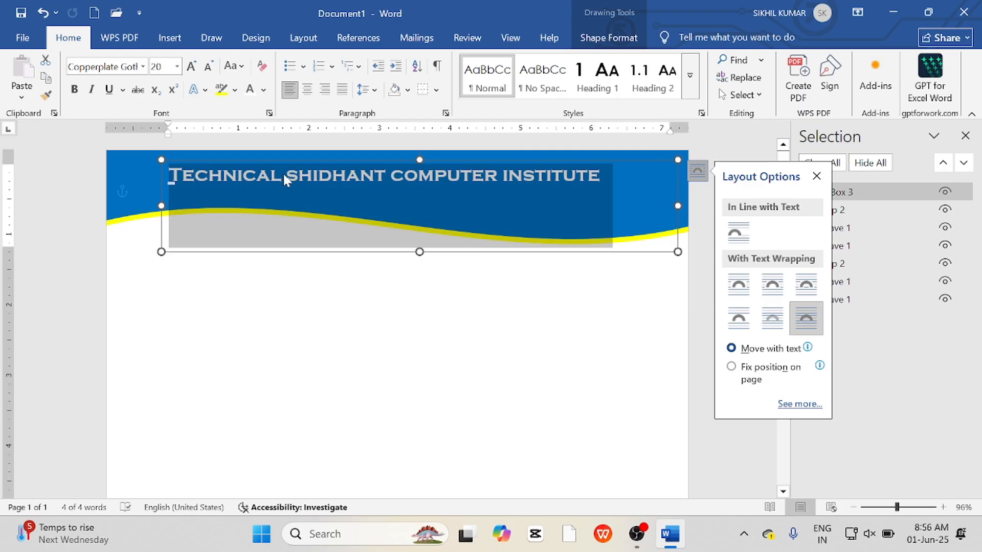
{"action": "key", "text": "ctrl+shift+period"}
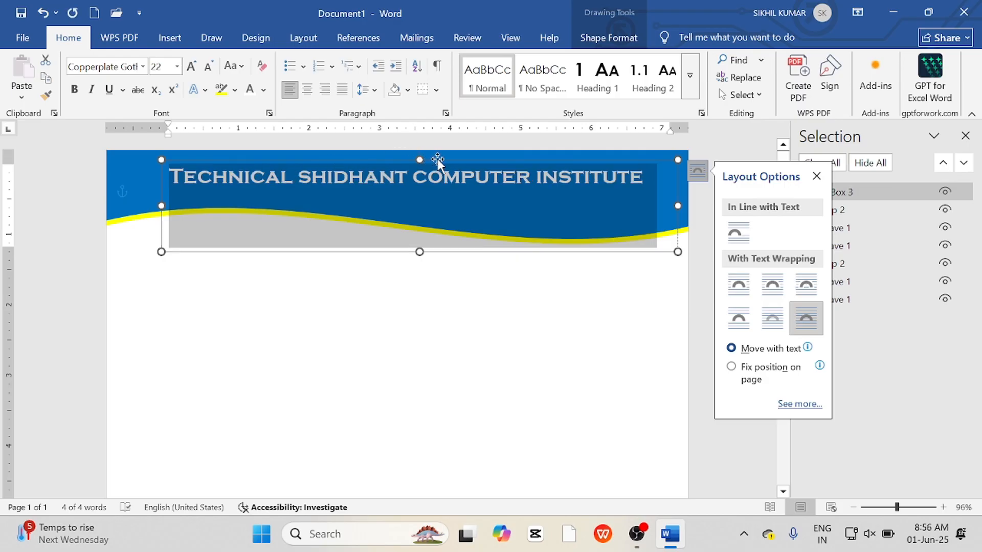
Move the heading text box up and to the right so the title sits at the header's top right.
{"action": "left_click_drag", "start_coordinate": [437, 160], "coordinate": [469, 154]}
{"action": "key", "text": "Right"}
{"action": "key", "text": "Right"}
{"action": "key", "text": "Right"}
{"action": "key", "text": "Down"}
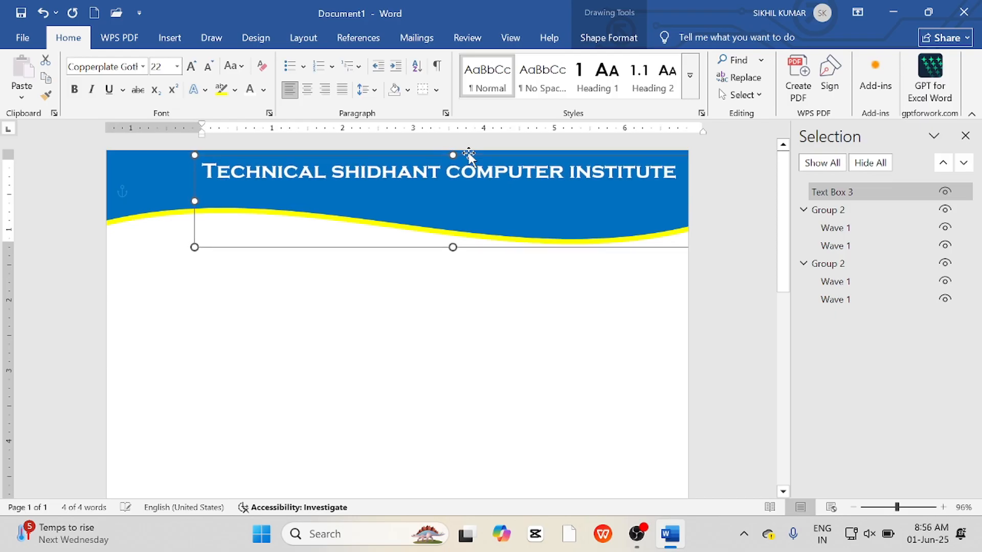
{"action": "key", "text": "Right"}
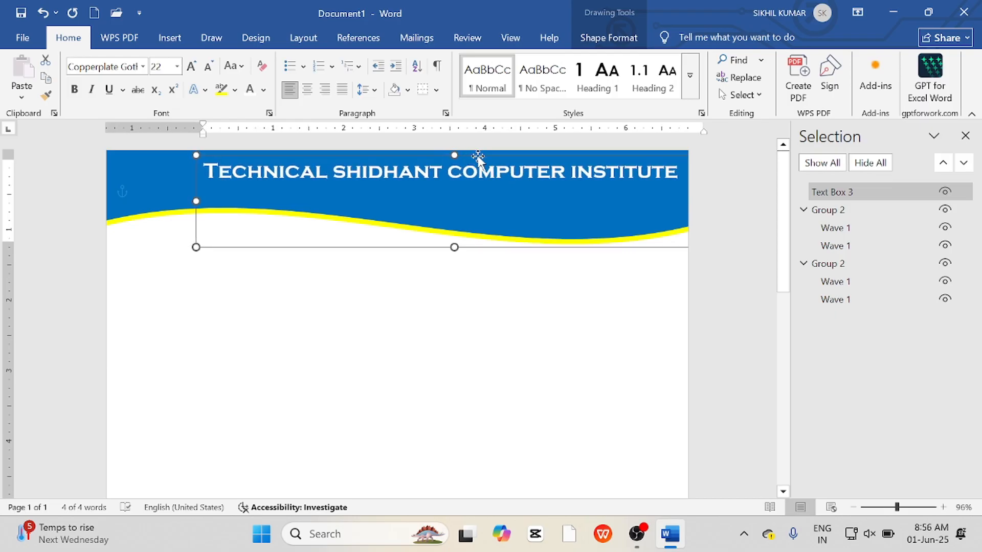
Duplicate the heading text box below the header wave and delete the copy's text.
{"action": "left_click_drag", "start_coordinate": [469, 153], "coordinate": [459, 248]}
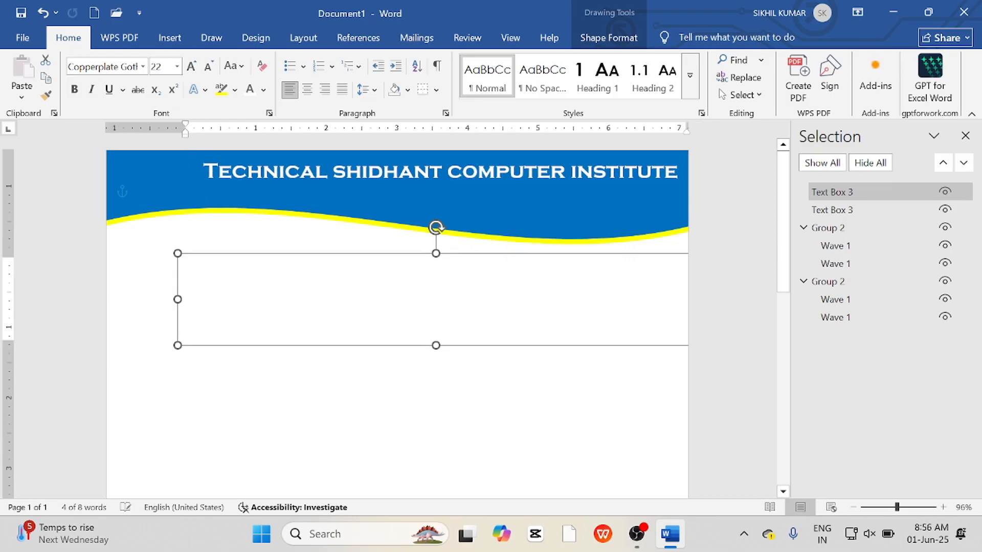
{"action": "left_click", "coordinate": [453, 270]}
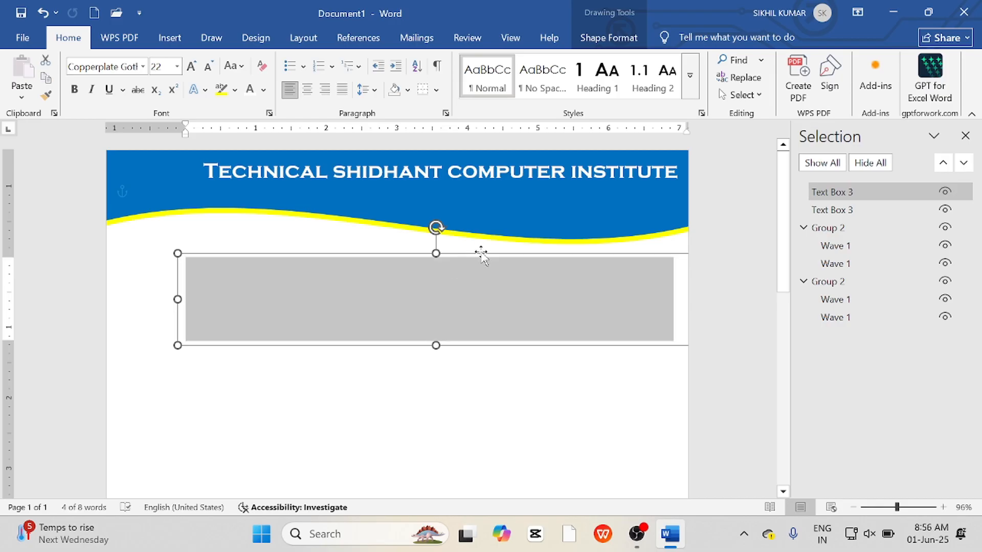
{"action": "key", "text": "Delete"}
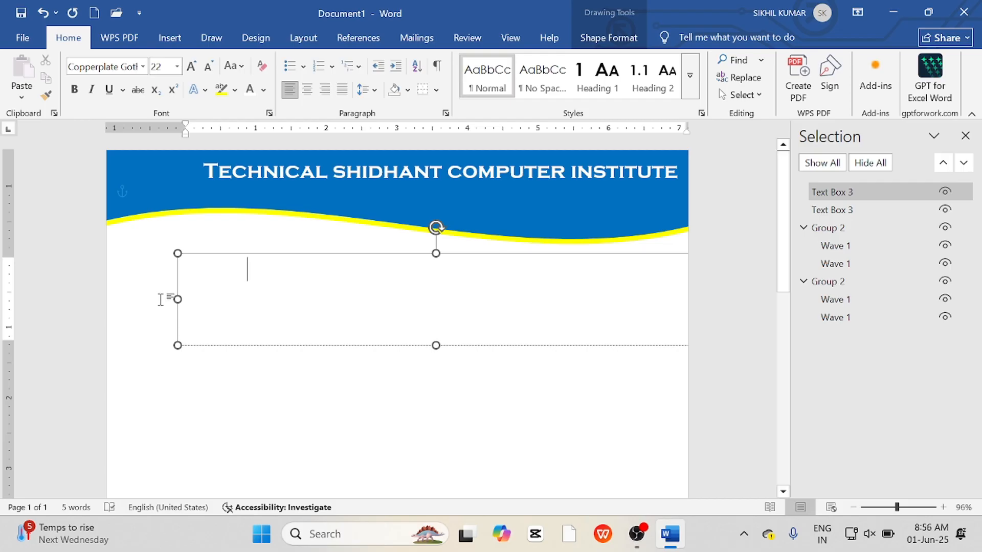
Move the empty copy up into the header beneath the title and enter "No.1" in it.
{"action": "left_click_drag", "start_coordinate": [177, 299], "coordinate": [443, 299]}
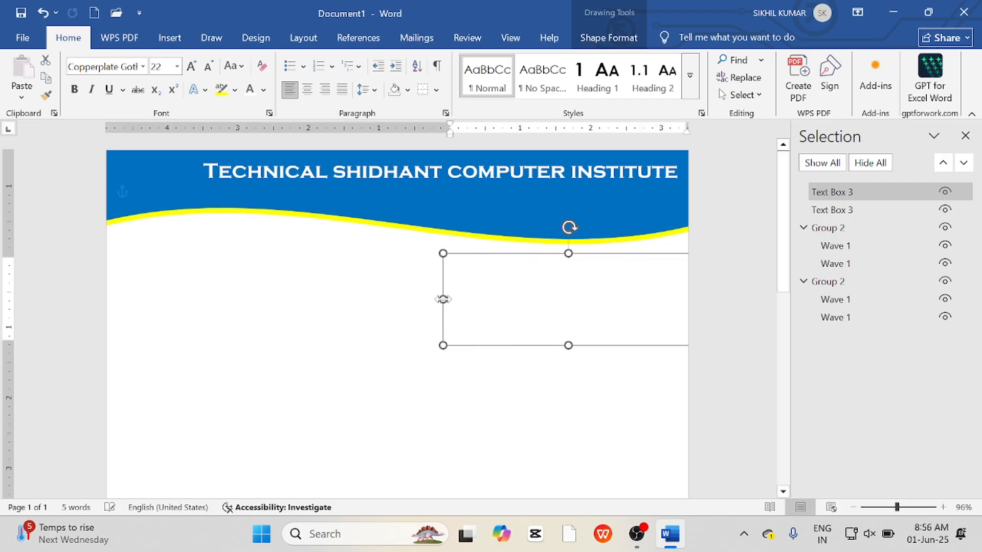
{"action": "left_click_drag", "start_coordinate": [596, 254], "coordinate": [606, 183]}
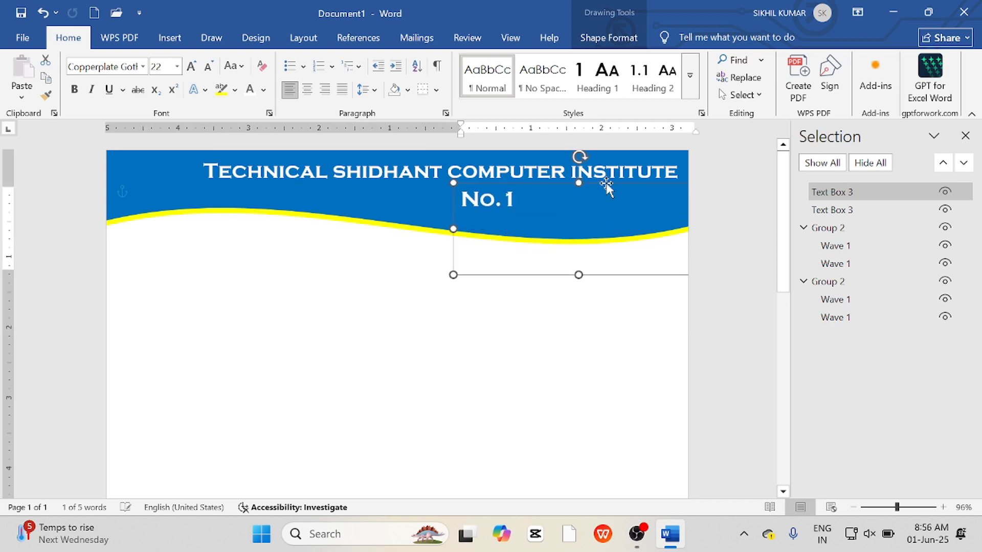
Extend the header subtitle to "No.1 Institute" and colour its text yellow.
{"action": "left_click", "coordinate": [522, 199]}
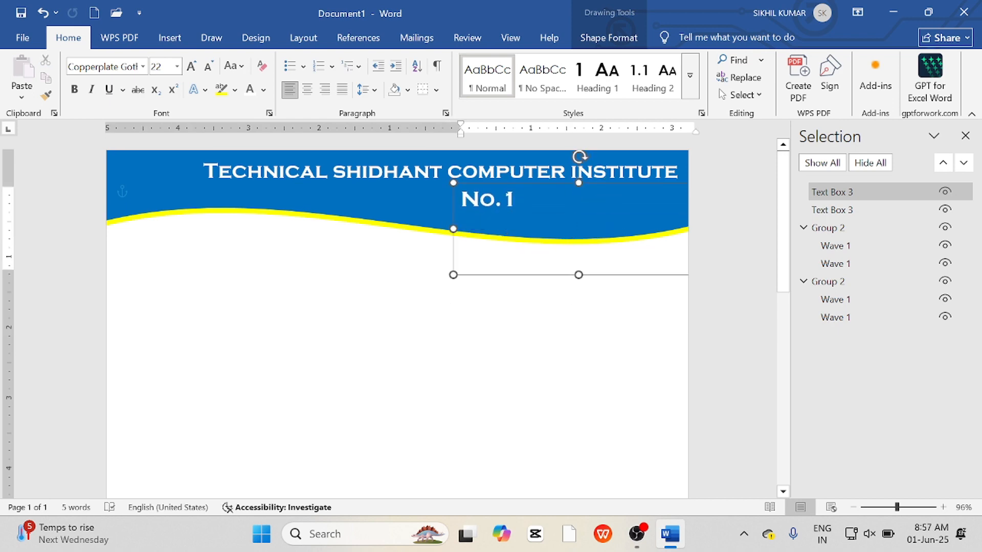
{"action": "type", "text": "Institute"}
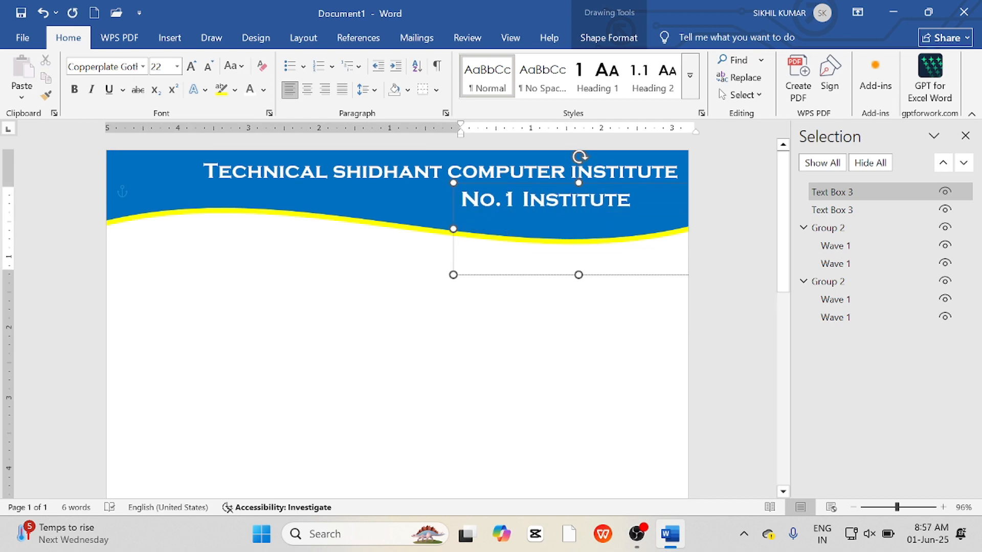
{"action": "triple_click", "coordinate": [606, 197]}
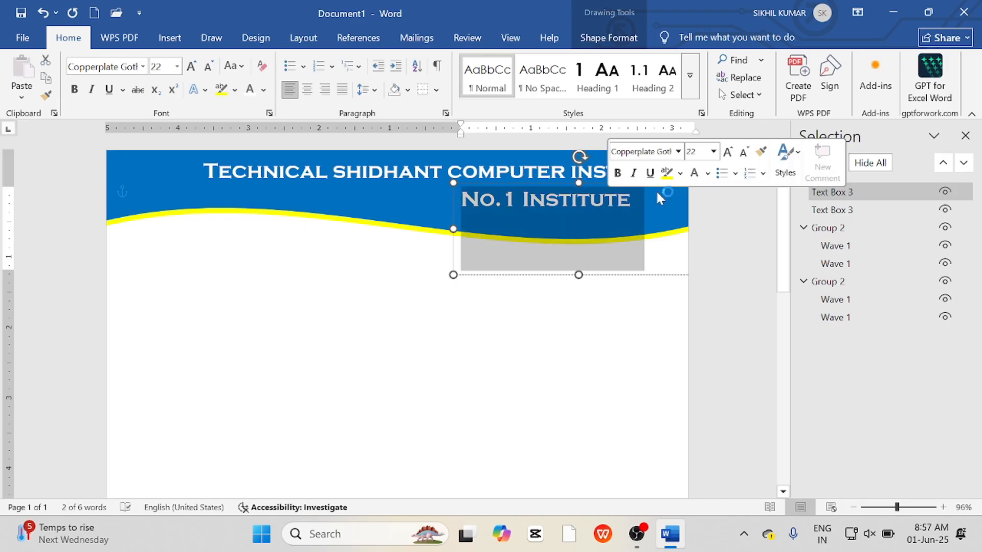
{"action": "left_click", "coordinate": [263, 90]}
{"action": "left_click", "coordinate": [318, 336]}
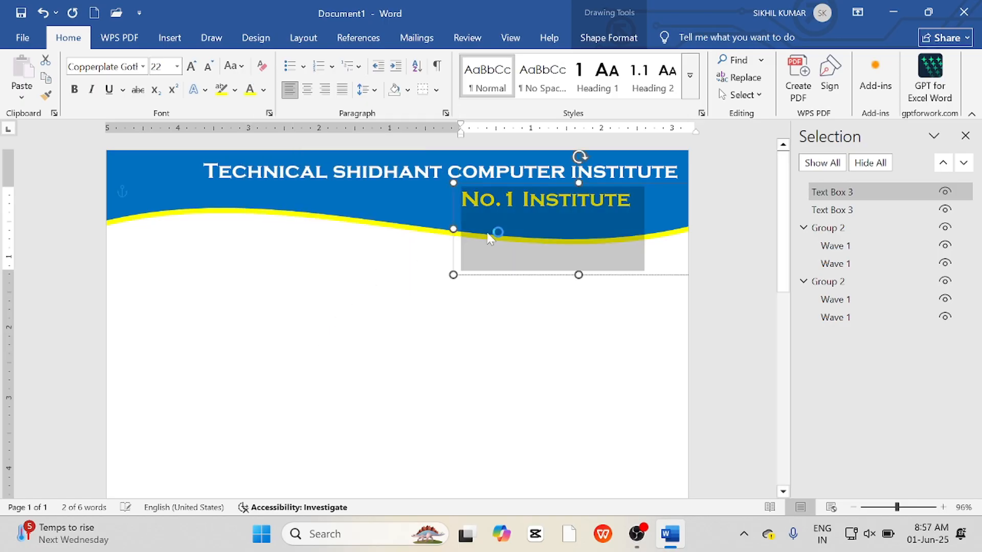
Move the subtitle text box right and slightly down so it aligns under the title's right end.
{"action": "left_click_drag", "start_coordinate": [452, 228], "coordinate": [495, 228]}
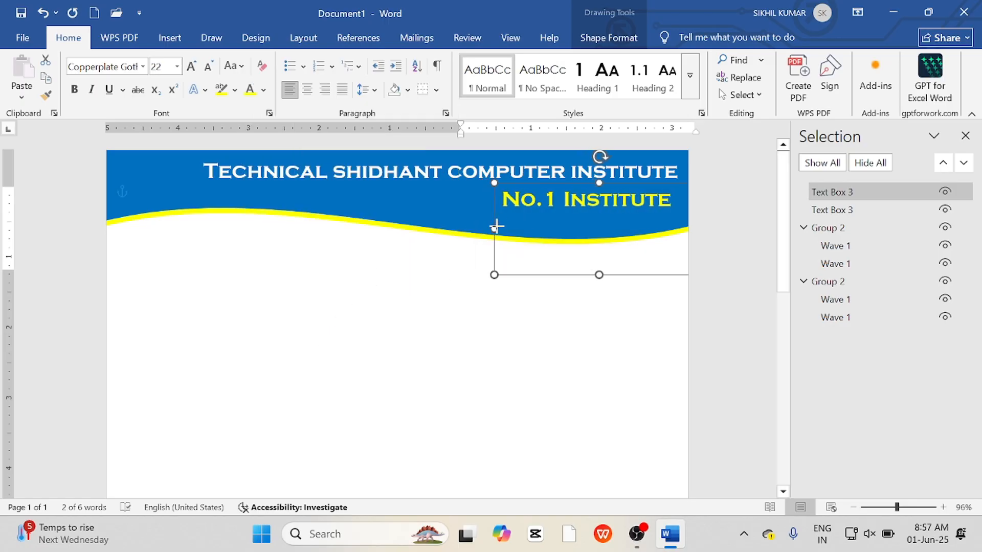
{"action": "left_click_drag", "start_coordinate": [600, 183], "coordinate": [600, 190]}
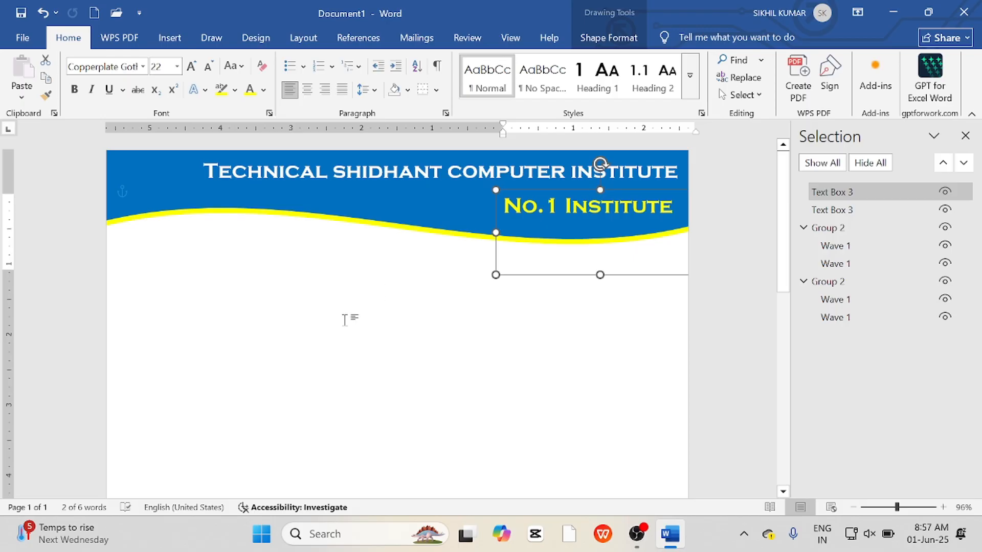
{"action": "left_click", "coordinate": [345, 319]}
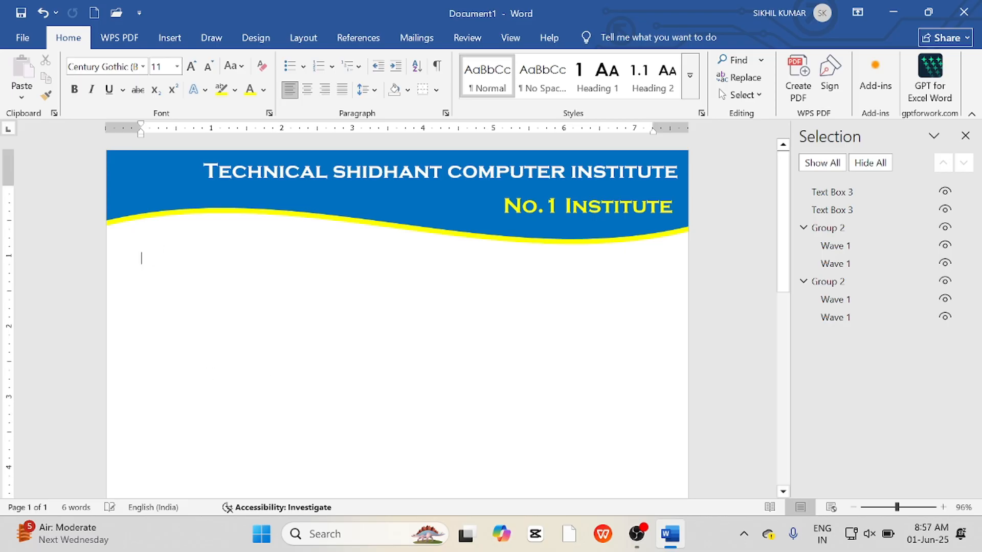
Start the body with a "Name" field and a "Roll No." field, each followed by a dotted fill line.
{"action": "key", "text": "Return"}
{"action": "type", "text": "Name"}
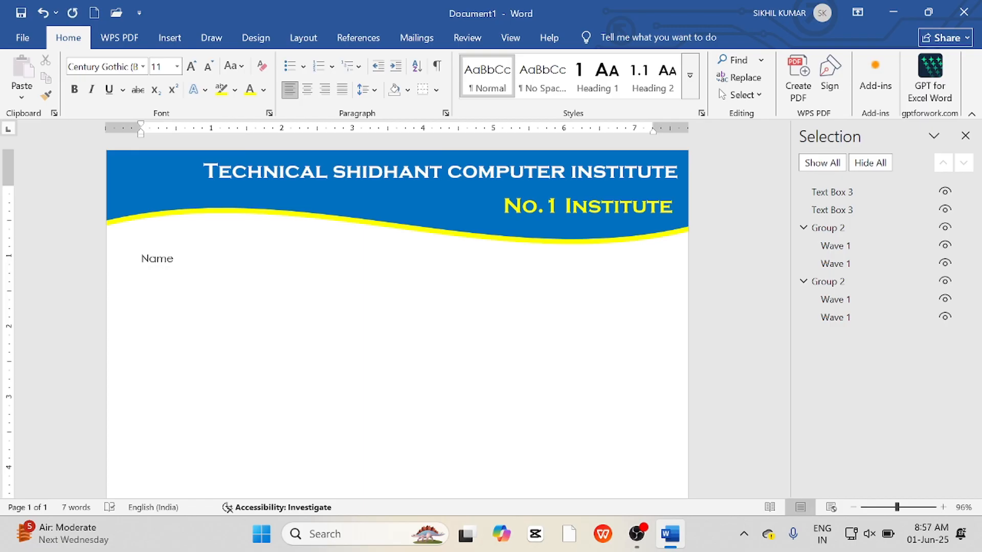
{"action": "type", "text": "...................................."}
{"action": "type", "text": "Roll n"}
{"action": "key", "text": "BackSpace"}
{"action": "type", "text": "No........................................."}
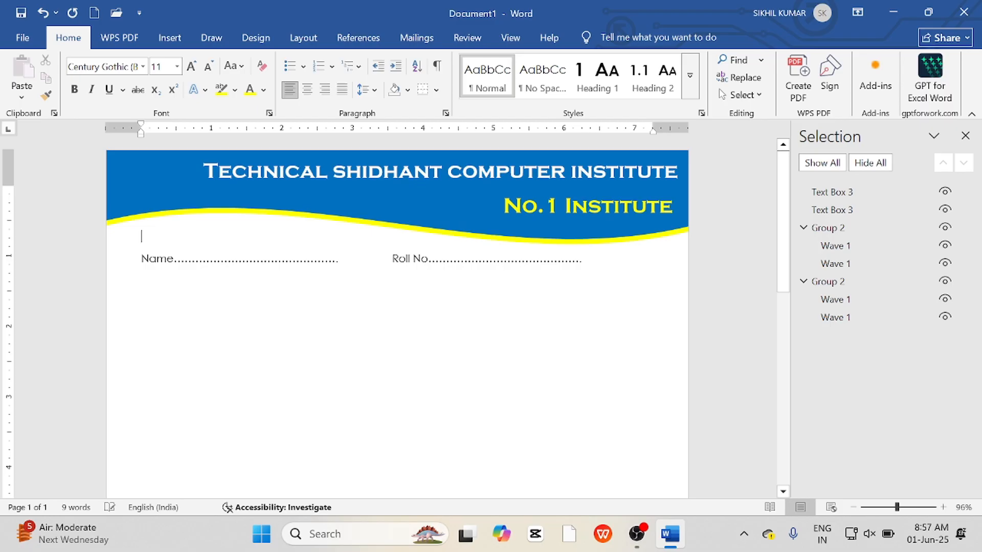
Add a second row with dotted "Course" and "Date" fields below the first.
{"action": "key", "text": "Return"}
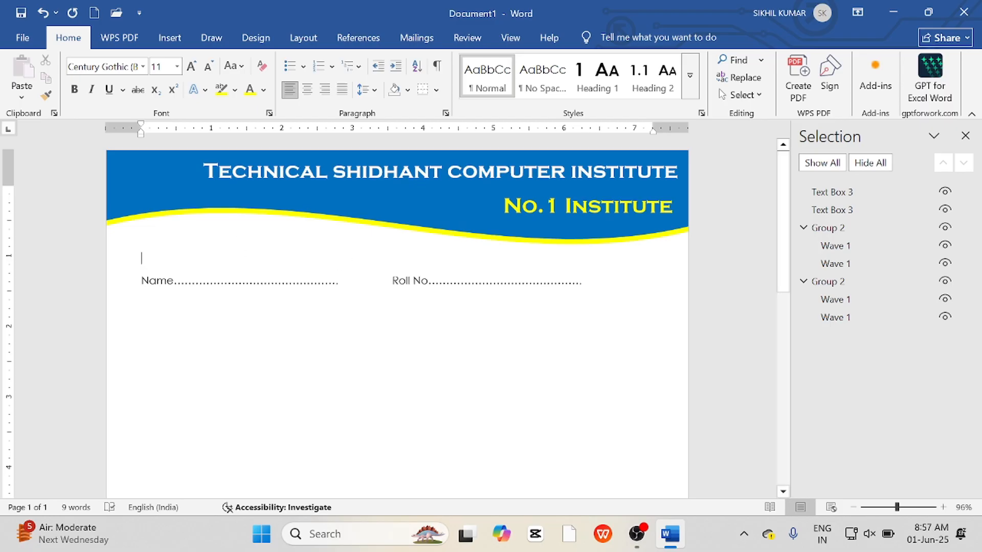
{"action": "key", "text": "Return"}
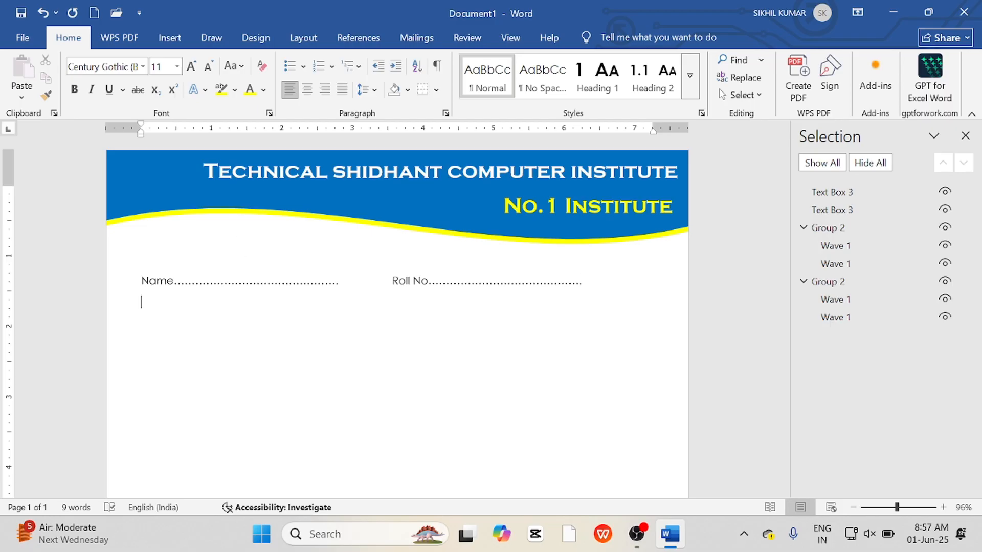
{"action": "type", "text": "Course"}
{"action": "key", "text": "BackSpace"}
{"action": "key", "text": "BackSpace"}
{"action": "key", "text": "BackSpace"}
{"action": "type", "text": "rse"}
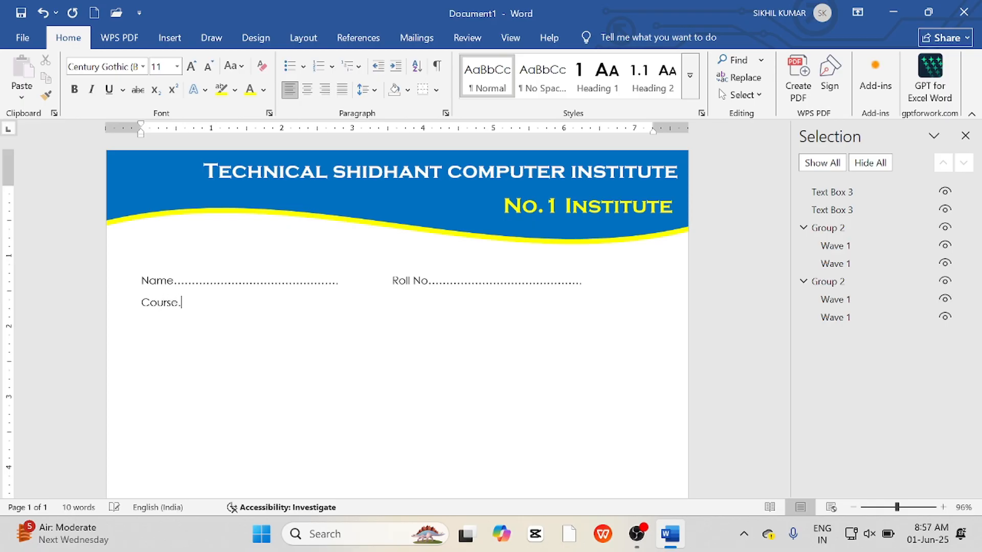
{"action": "type", "text": "..........................................................."}
{"action": "type", "text": "Da"}
{"action": "type", "text": "te..............................................."}
{"action": "type", "text": "Moi"}
Add a third row with dotted "Mobile No." and "Admission Fee" fields.
{"action": "key", "text": "BackSpace"}
{"action": "type", "text": "bile No."}
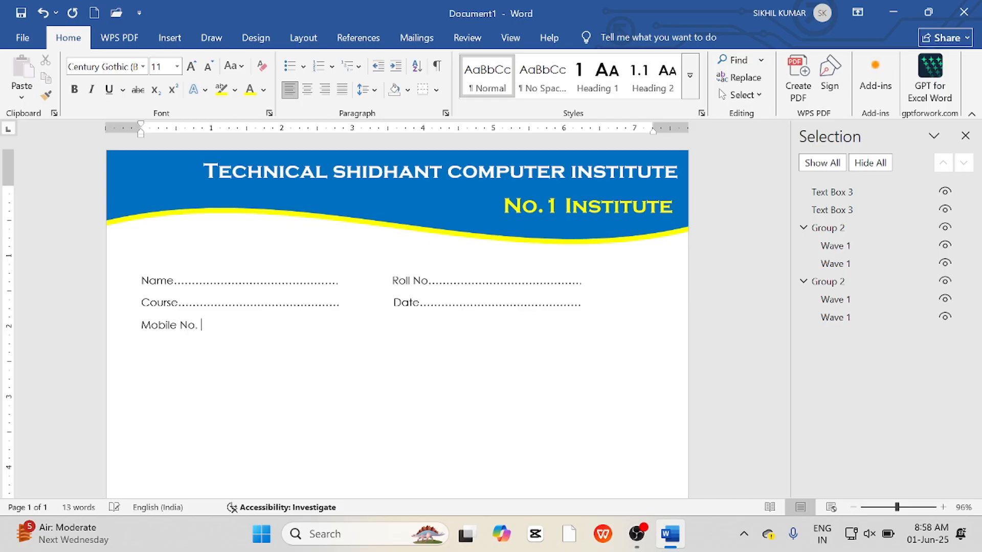
{"action": "type", "text": ".............................................."}
{"action": "type", "text": "dmission Fee"}
{"action": "type", "text": "...................................."}
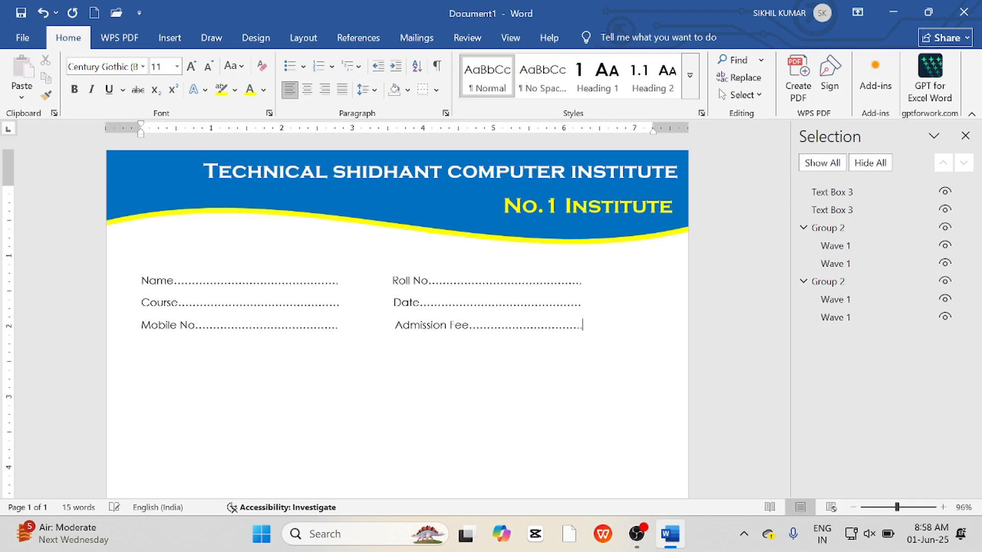
Set all three field rows to Arial Rounded MT Bold font and make them bold.
{"action": "scroll", "coordinate": [493, 341], "scroll_direction": "down", "scroll_amount": 3}
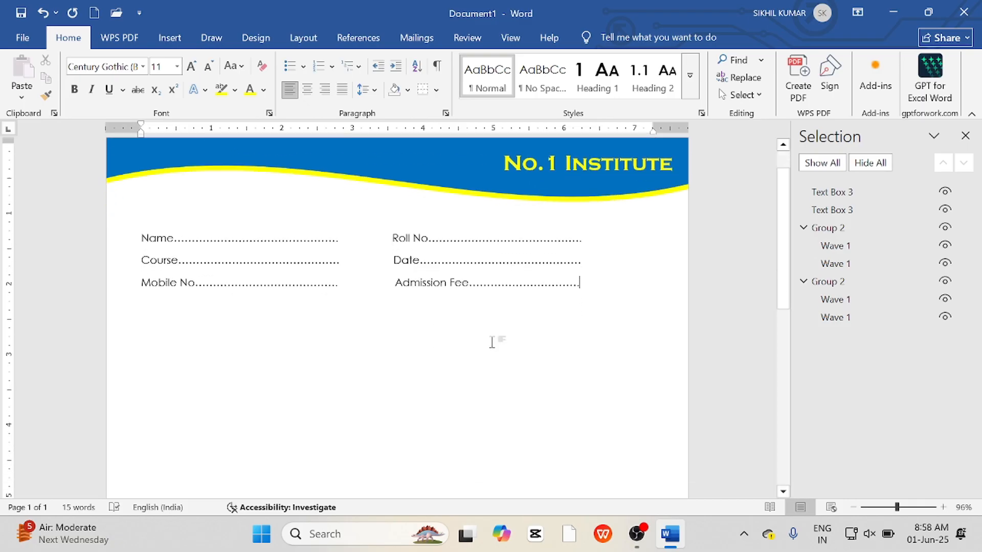
{"action": "scroll", "coordinate": [493, 341], "scroll_direction": "up", "scroll_amount": 3}
{"action": "scroll", "coordinate": [423, 353], "scroll_direction": "down", "scroll_amount": 1}
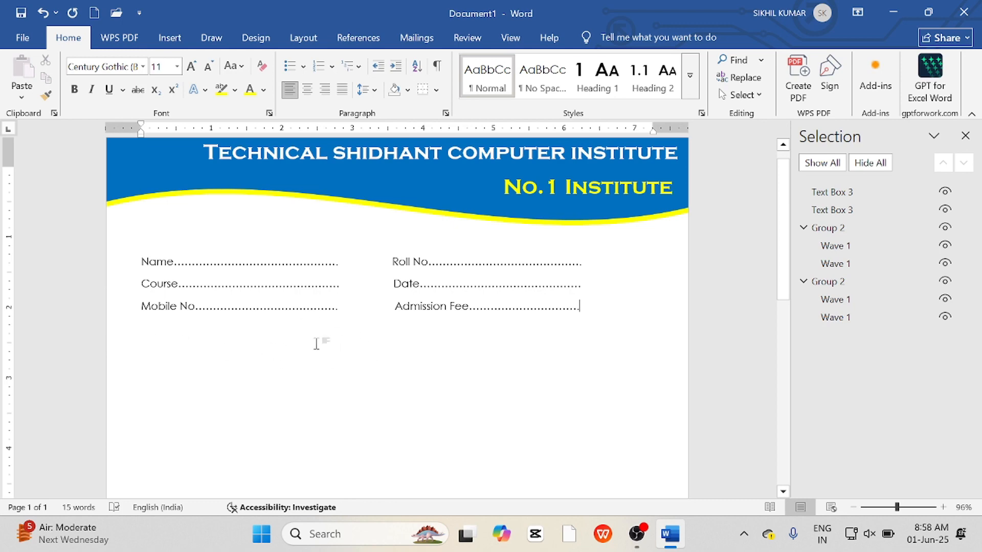
{"action": "left_click_drag", "start_coordinate": [581, 309], "coordinate": [146, 263]}
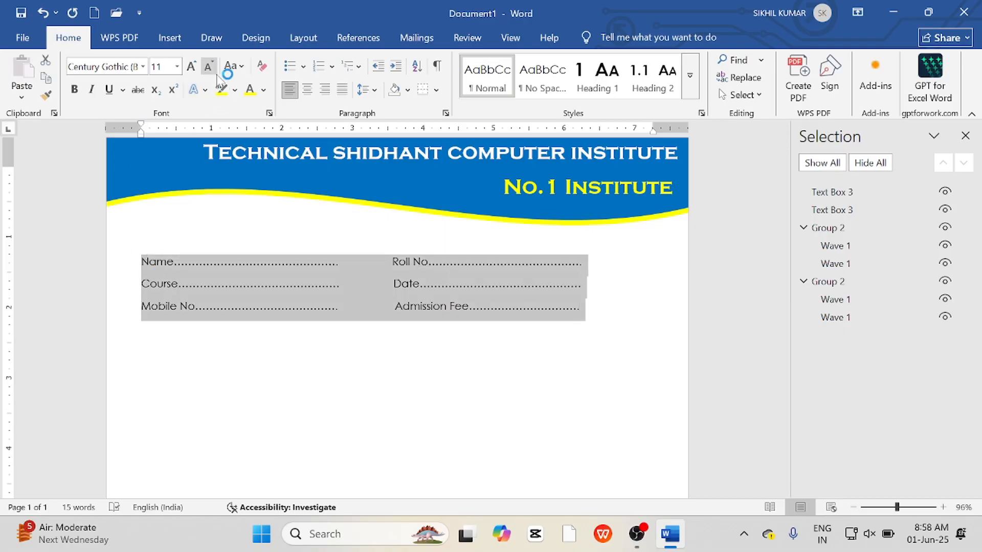
{"action": "left_click", "coordinate": [142, 66]}
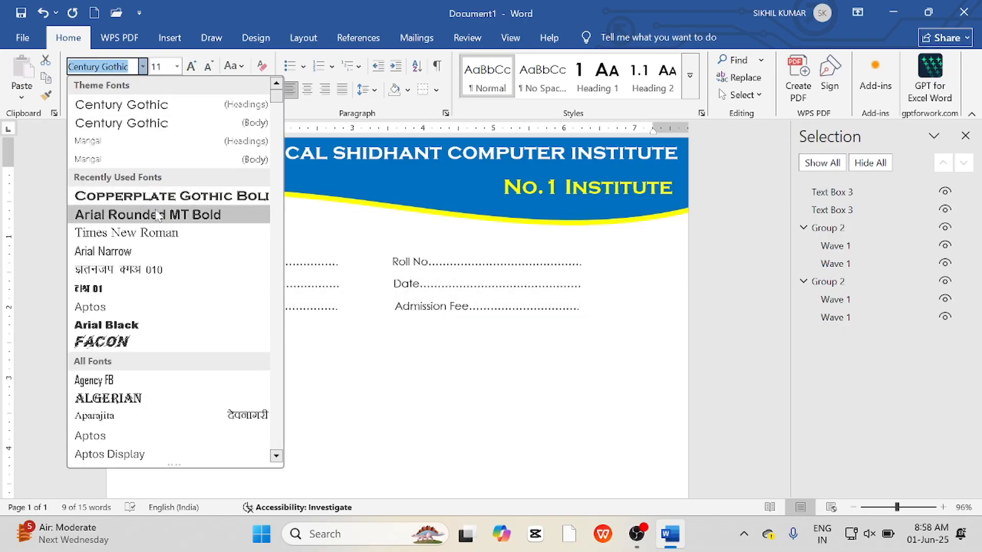
{"action": "left_click", "coordinate": [159, 216]}
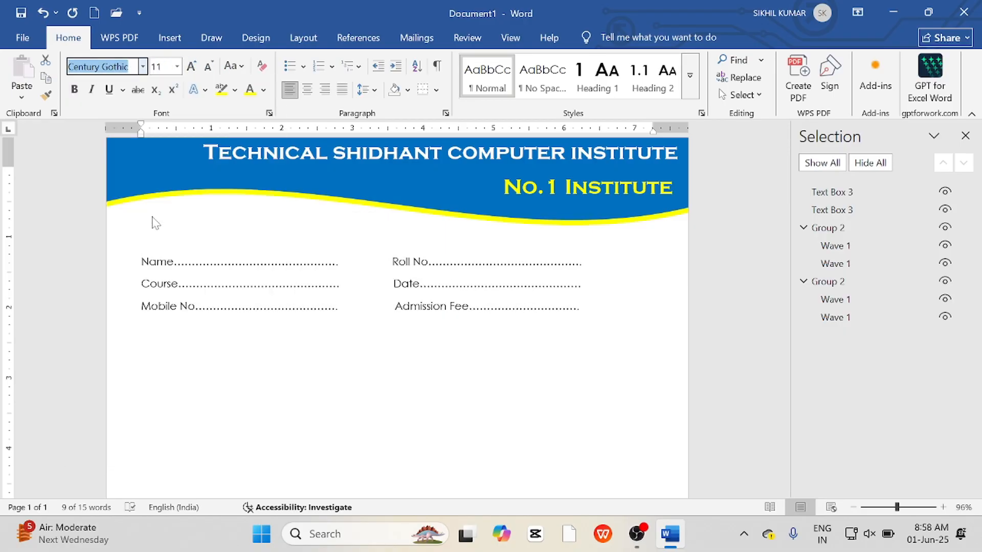
{"action": "left_click", "coordinate": [74, 90]}
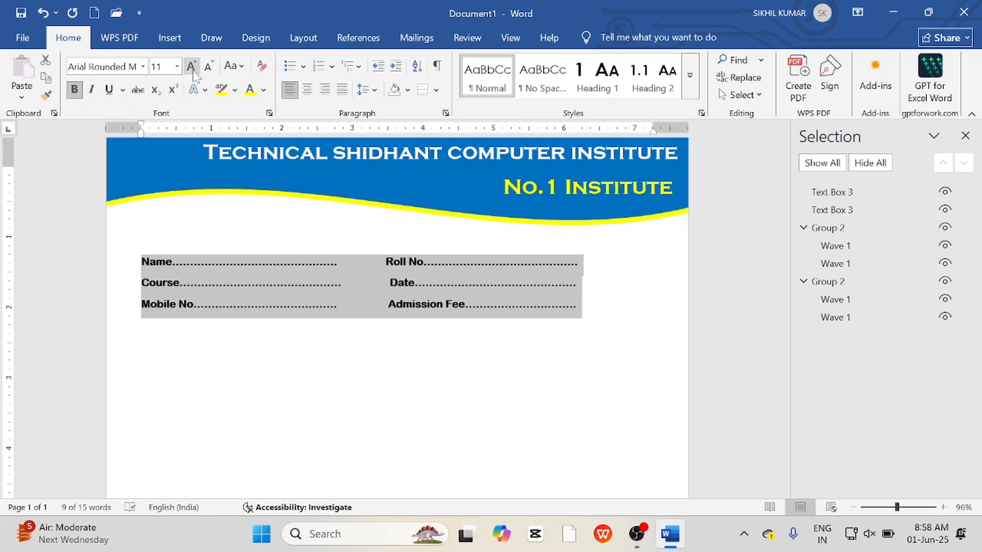
Set the line spacing of the field rows to 2.0.
{"action": "left_click", "coordinate": [377, 91]}
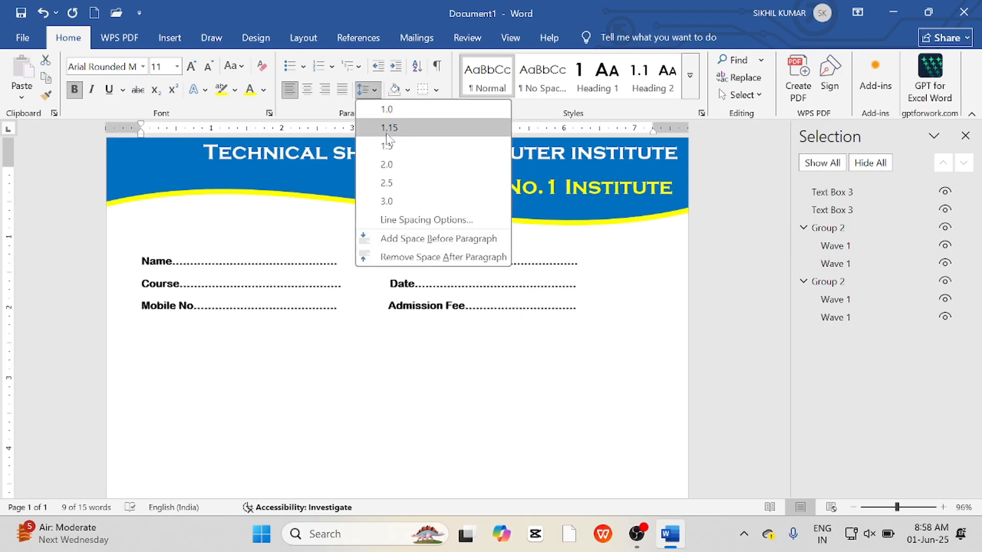
{"action": "left_click", "coordinate": [389, 167]}
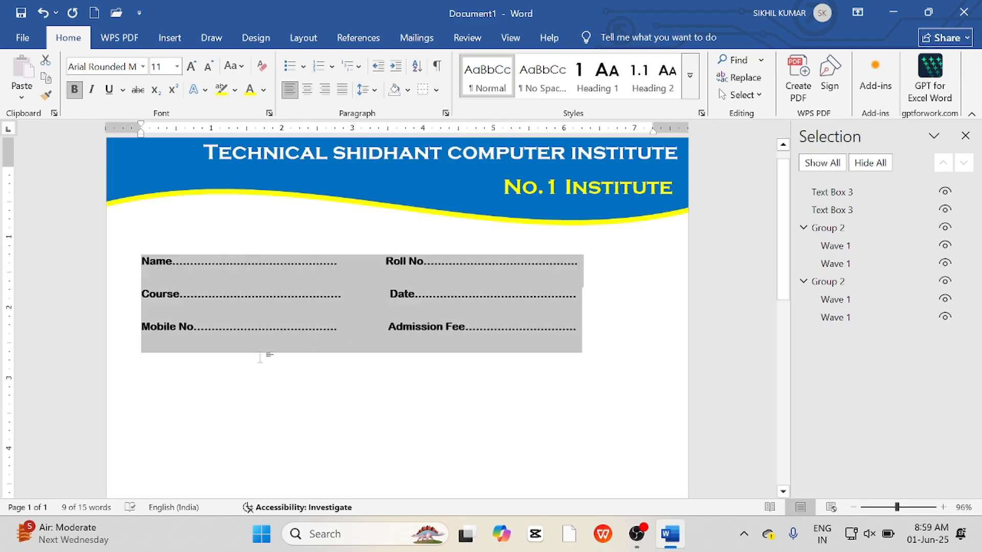
{"action": "left_click", "coordinate": [346, 335]}
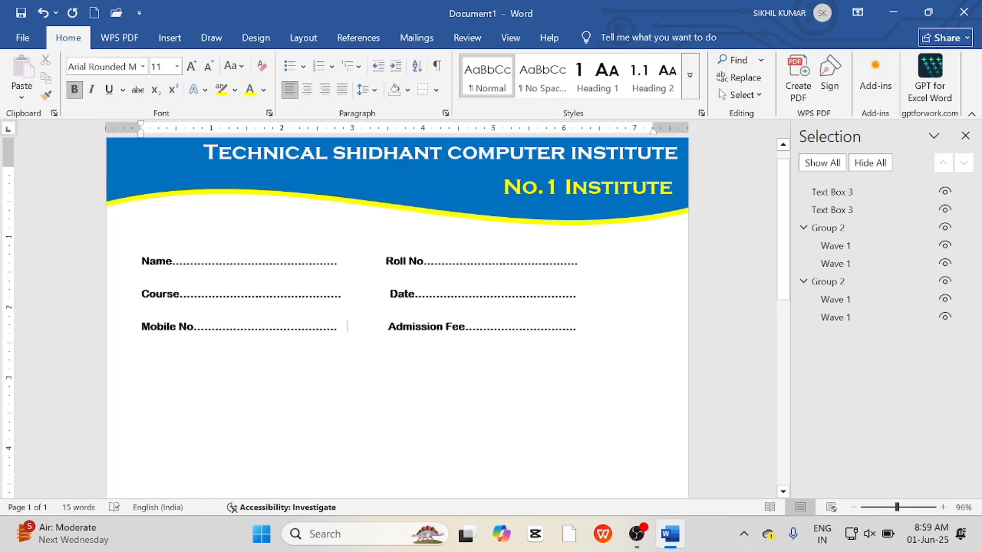
Draw a straight horizontal line across the full page width below the field rows.
{"action": "scroll", "coordinate": [192, 344], "scroll_direction": "down", "scroll_amount": 1}
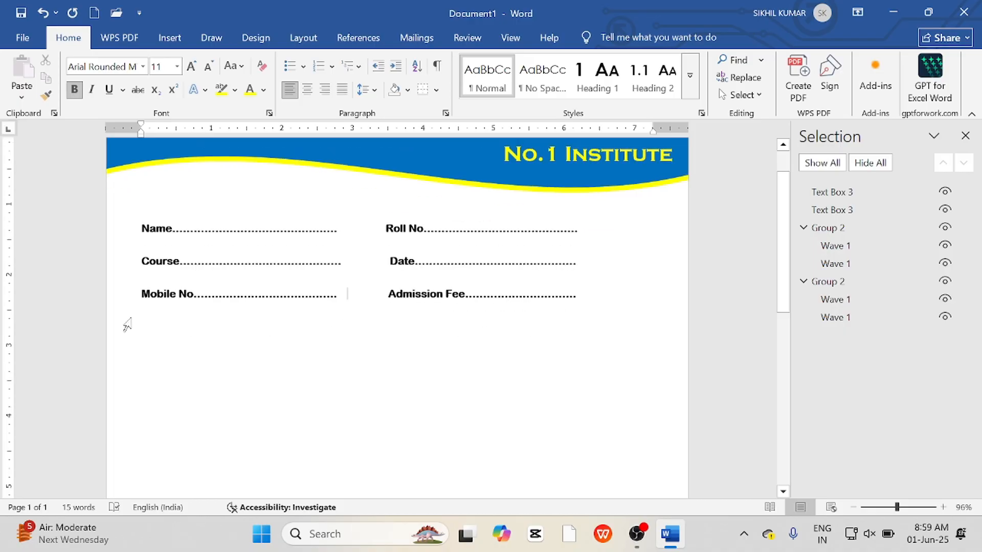
{"action": "left_click", "coordinate": [170, 39]}
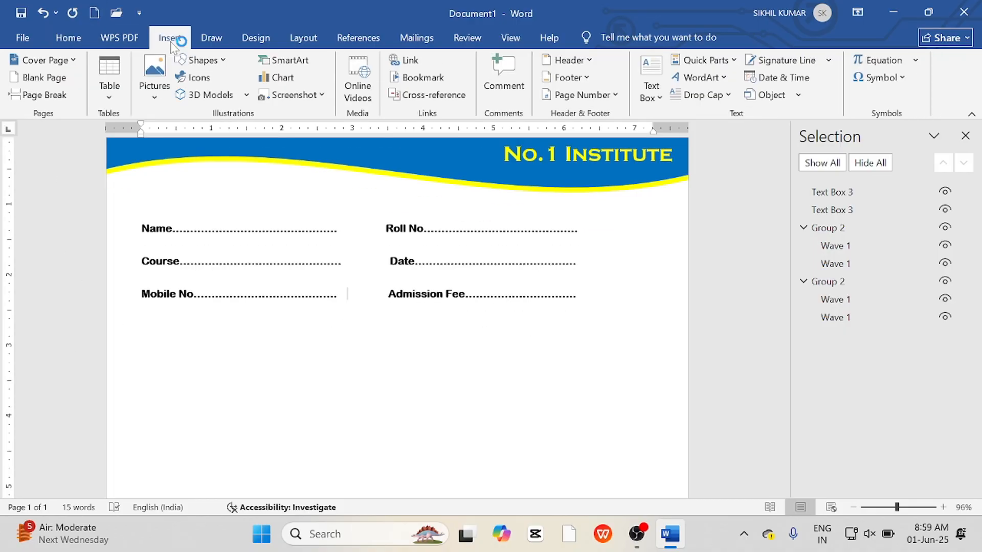
{"action": "left_click", "coordinate": [201, 60]}
{"action": "left_click", "coordinate": [221, 98]}
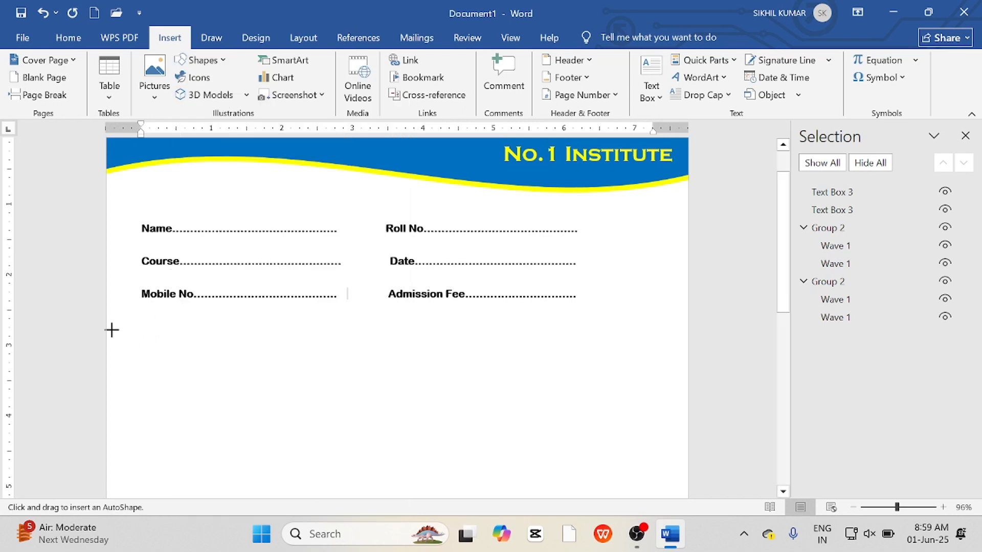
{"action": "left_click_drag", "start_coordinate": [112, 330], "coordinate": [747, 341]}
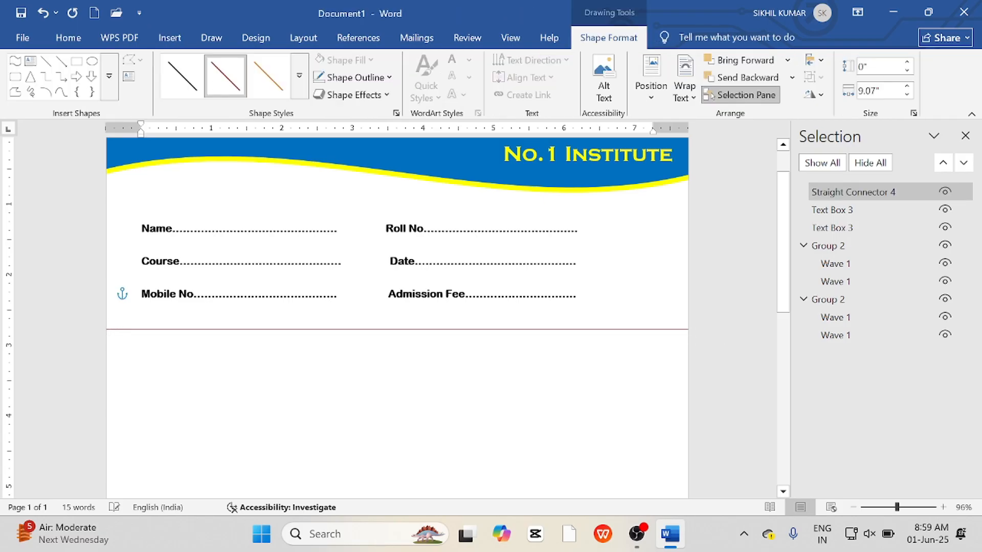
Set the line's outline weight to 2¼ pt and its colour to black.
{"action": "left_click", "coordinate": [353, 77]}
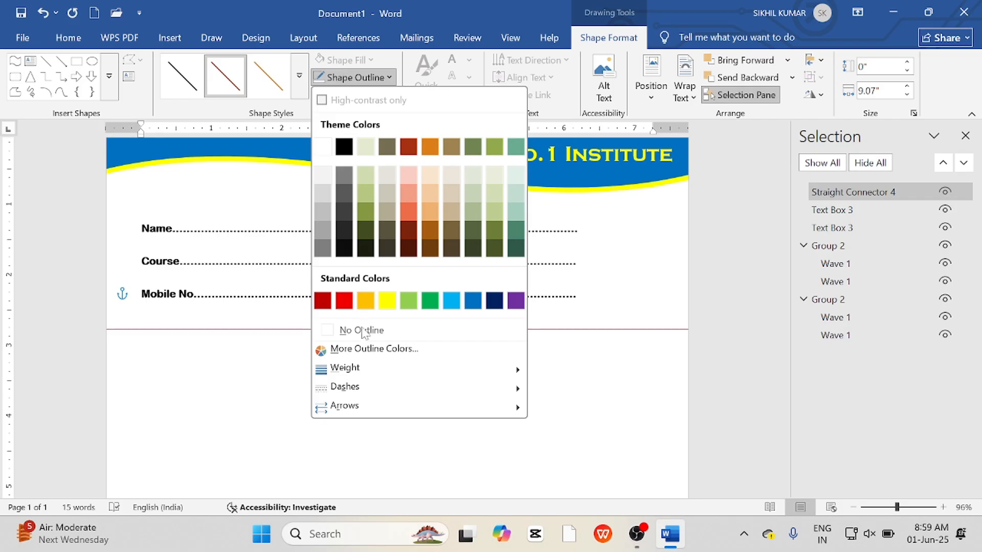
{"action": "mouse_move", "coordinate": [388, 369]}
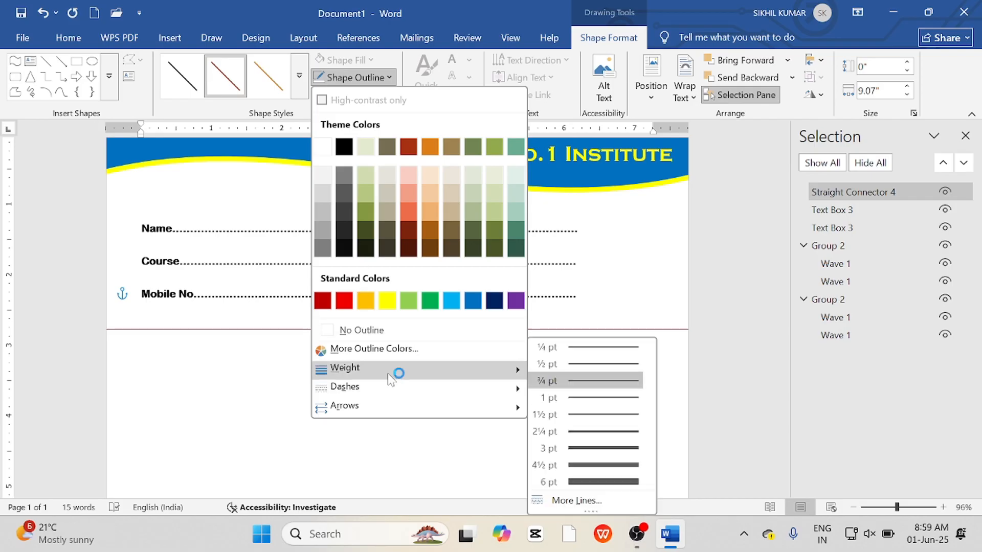
{"action": "left_click", "coordinate": [583, 432]}
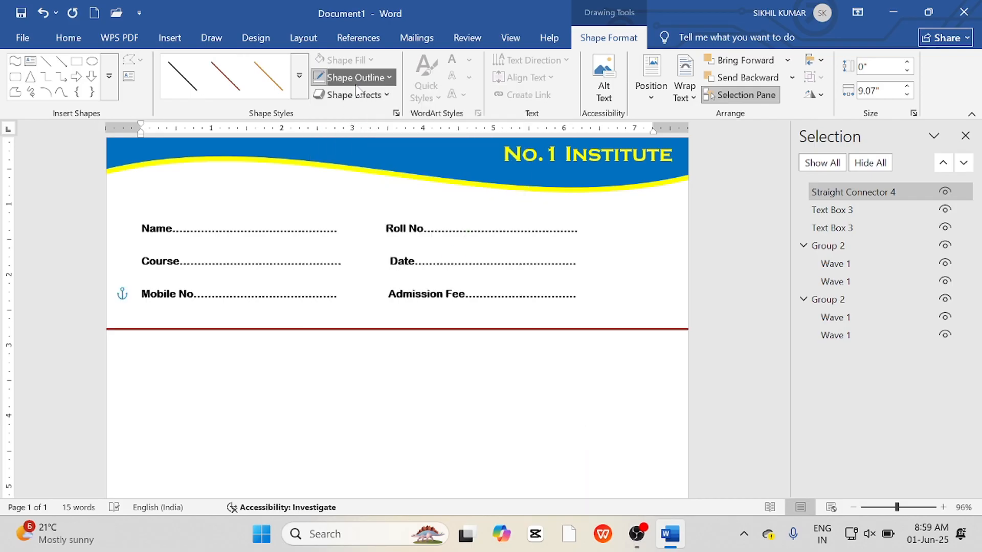
{"action": "left_click", "coordinate": [353, 78]}
{"action": "left_click", "coordinate": [344, 149]}
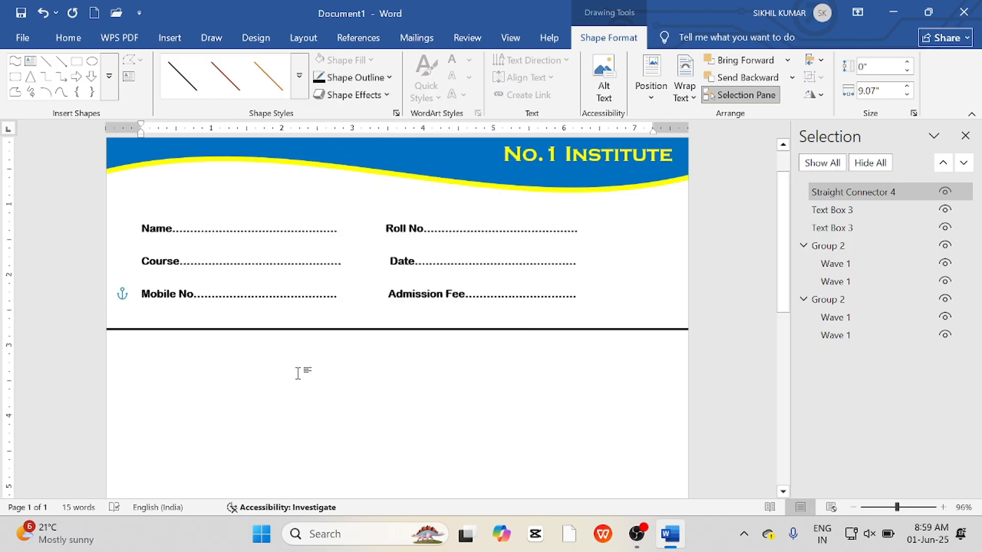
Zoom out to review the whole page layout with header, fields and footer.
{"action": "scroll", "coordinate": [299, 373], "scroll_direction": "down", "scroll_amount": 10}
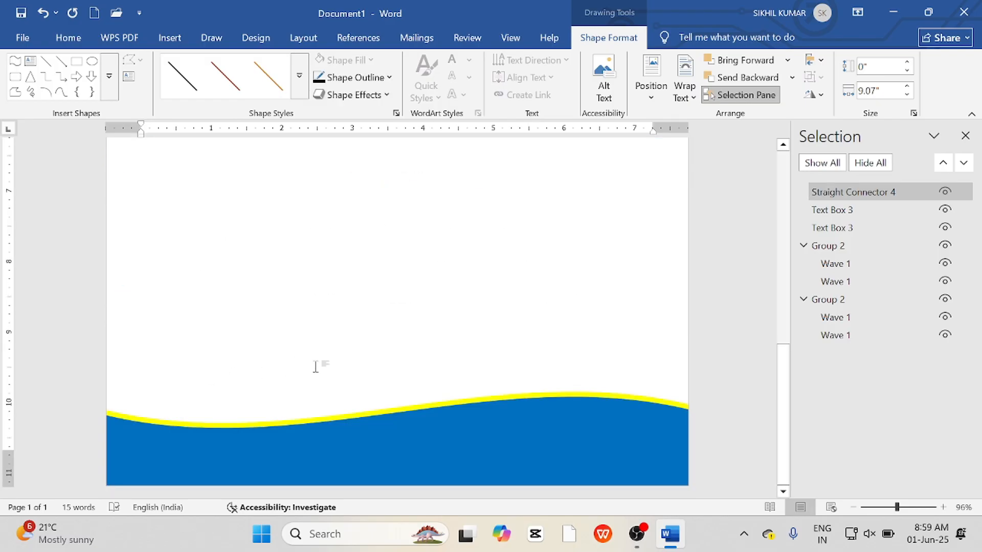
{"action": "left_click", "coordinate": [854, 508]}
{"action": "left_click", "coordinate": [854, 507]}
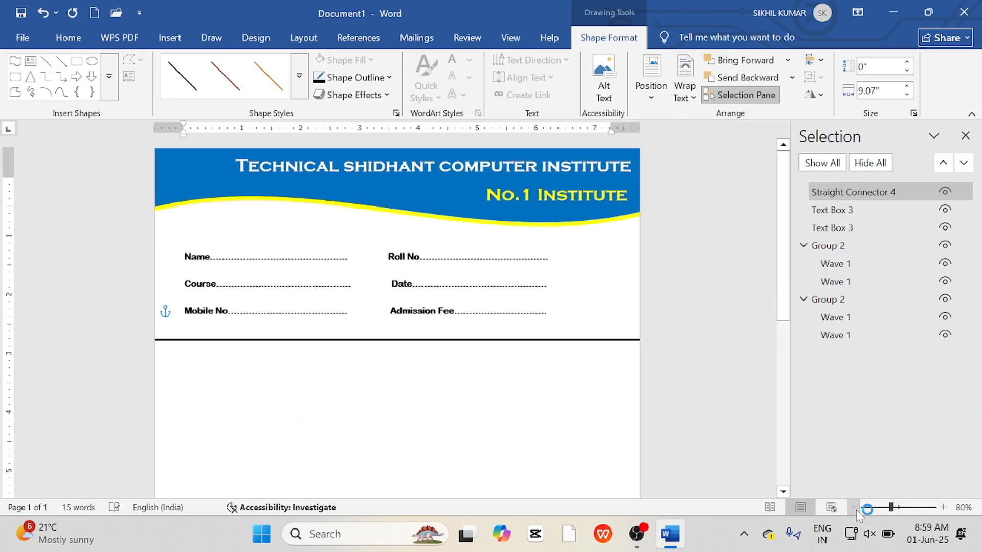
{"action": "left_click", "coordinate": [854, 508]}
{"action": "left_click", "coordinate": [854, 508]}
{"action": "left_click", "coordinate": [854, 508]}
{"action": "left_click", "coordinate": [854, 508]}
{"action": "left_click", "coordinate": [854, 507]}
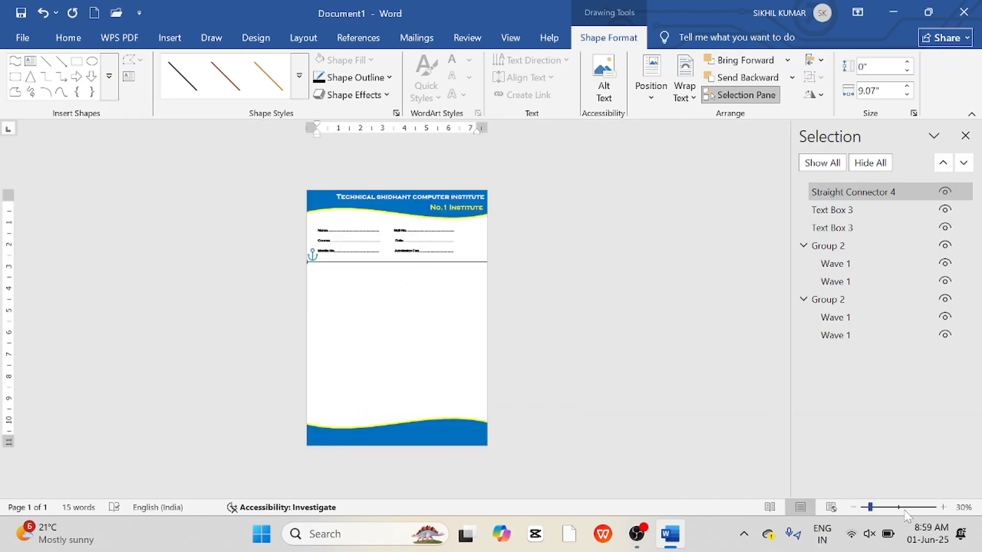
{"action": "left_click", "coordinate": [942, 507]}
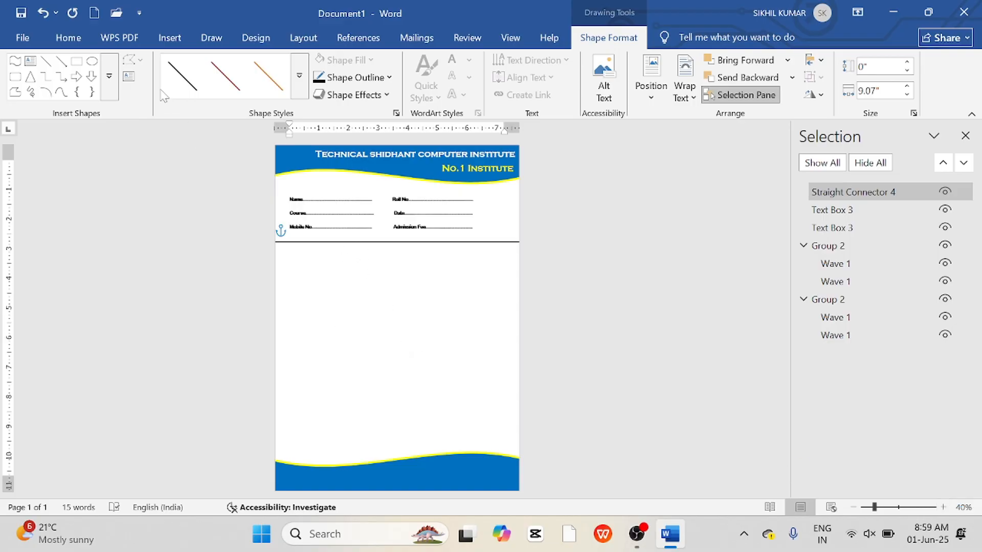
Draw a vertical line about 7.65 in long from the horizontal line down to the footer, giving it a heavier black outline.
{"action": "left_click", "coordinate": [45, 61]}
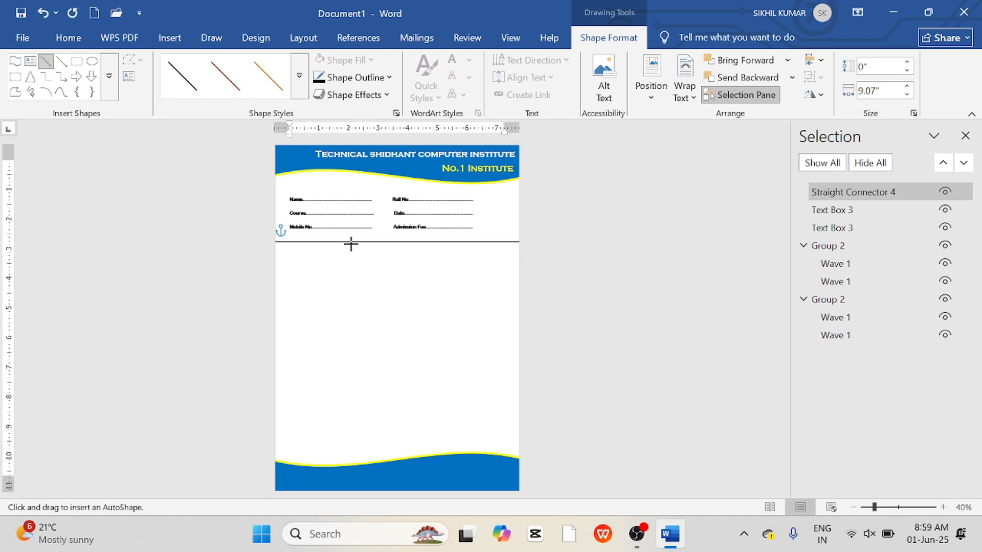
{"action": "left_click_drag", "start_coordinate": [358, 242], "coordinate": [358, 469]}
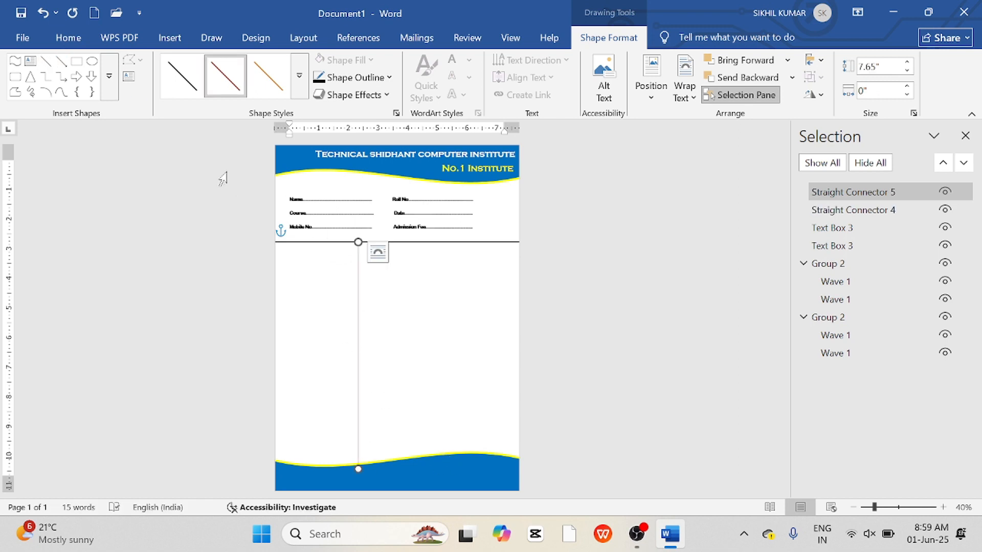
{"action": "left_click", "coordinate": [355, 77]}
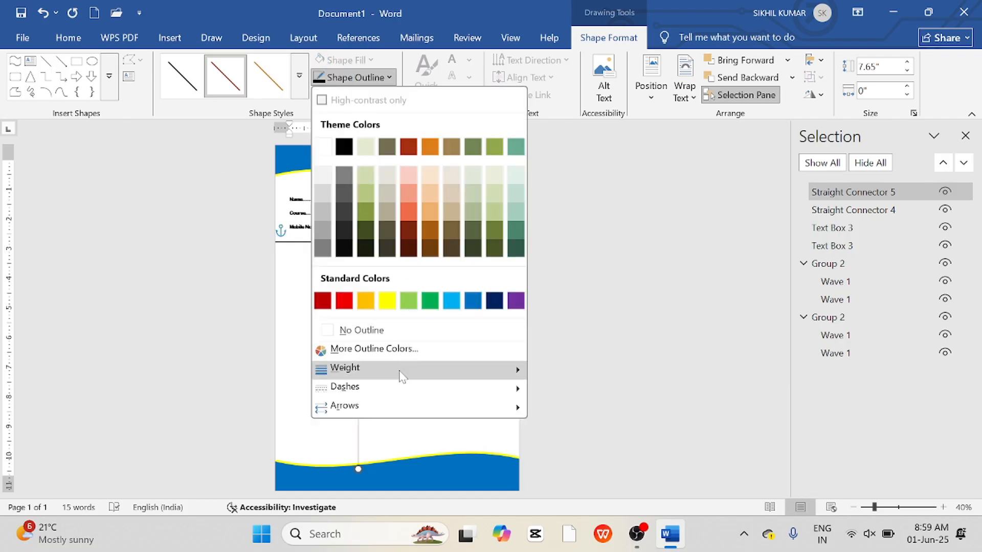
{"action": "left_click", "coordinate": [579, 438]}
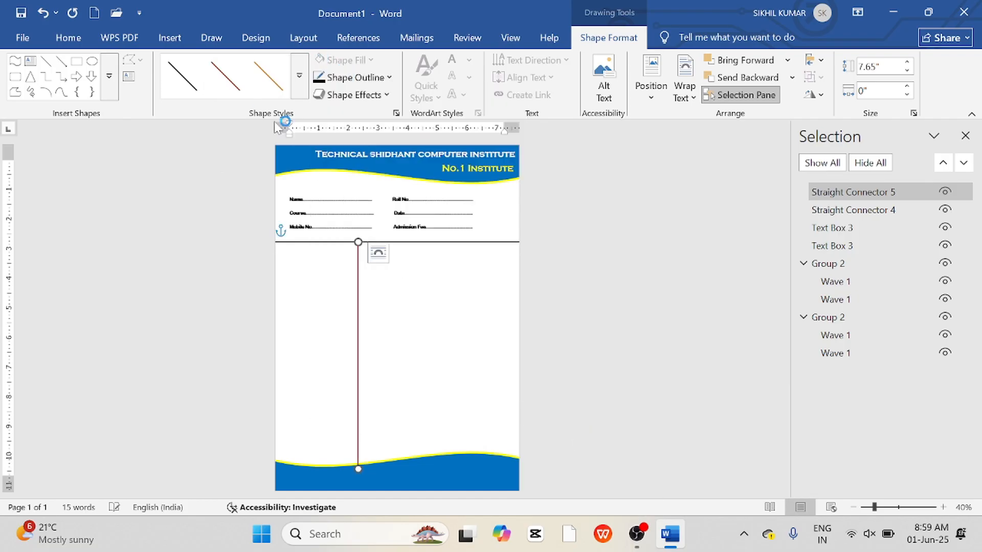
{"action": "left_click", "coordinate": [356, 77]}
{"action": "left_click", "coordinate": [345, 149]}
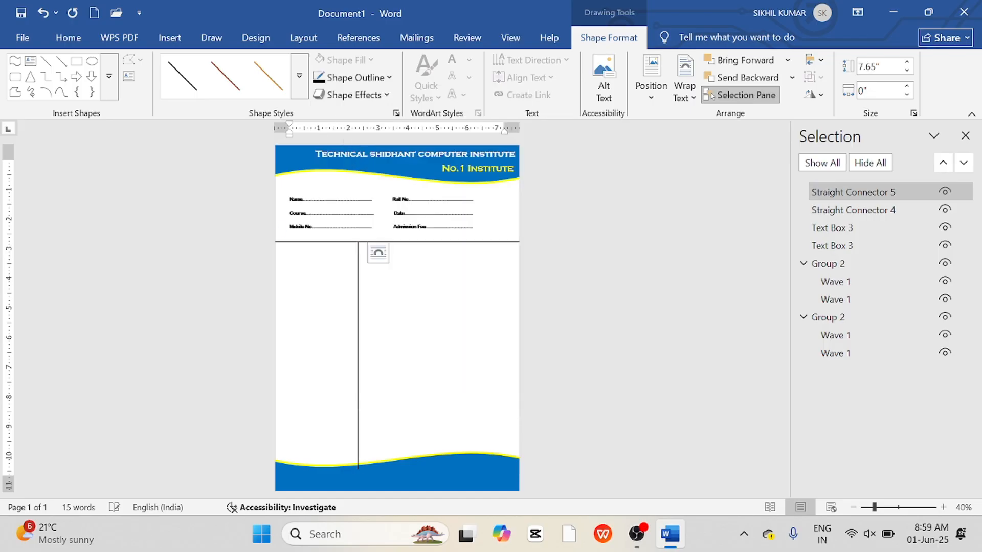
{"action": "left_click", "coordinate": [345, 152]}
{"action": "left_click", "coordinate": [427, 430]}
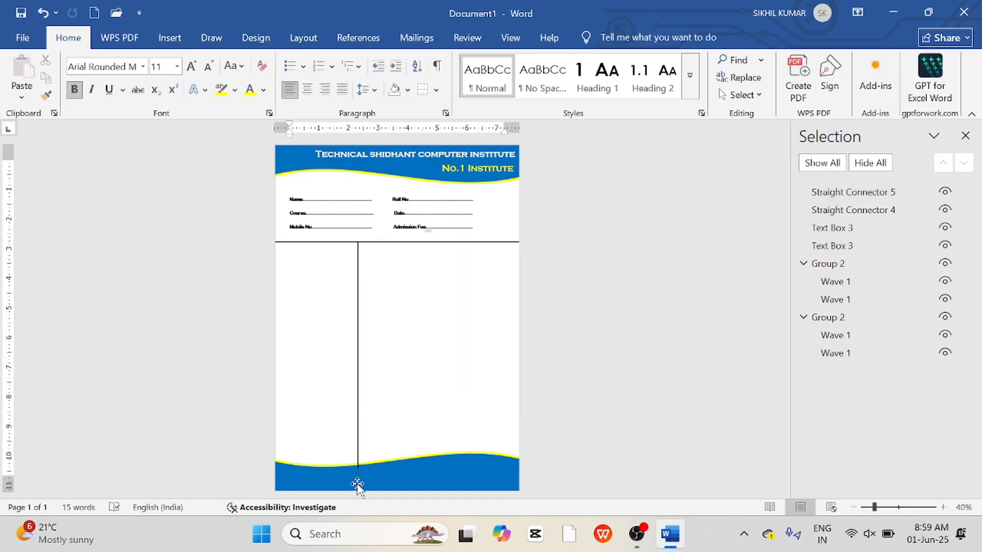
Send the vertical line to the back, behind the footer wave.
{"action": "left_click", "coordinate": [357, 438]}
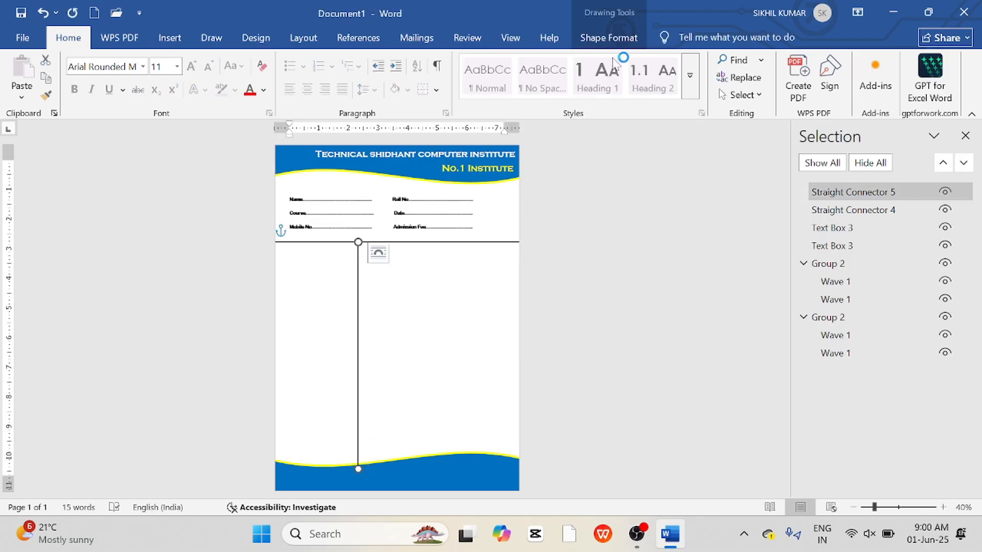
{"action": "left_click", "coordinate": [616, 38]}
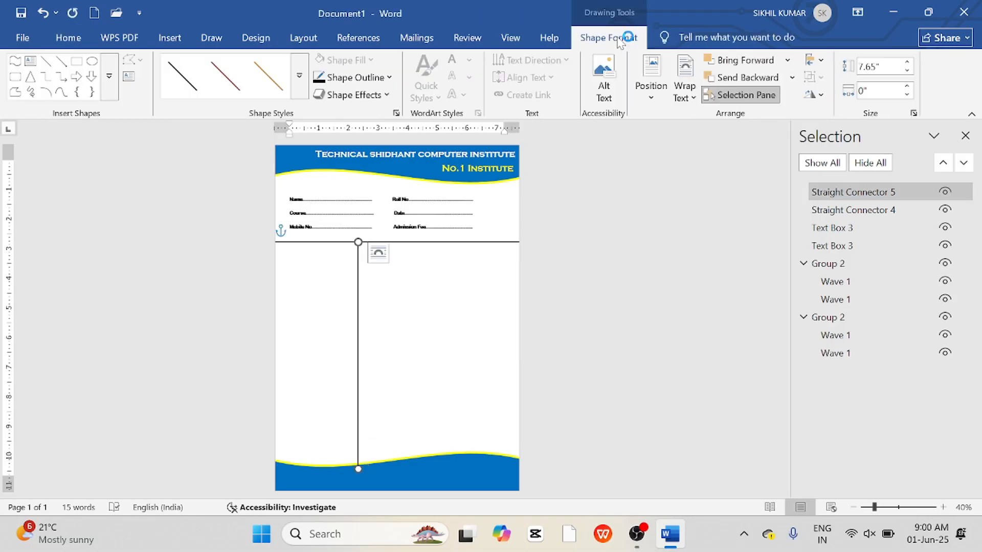
{"action": "left_click", "coordinate": [792, 78]}
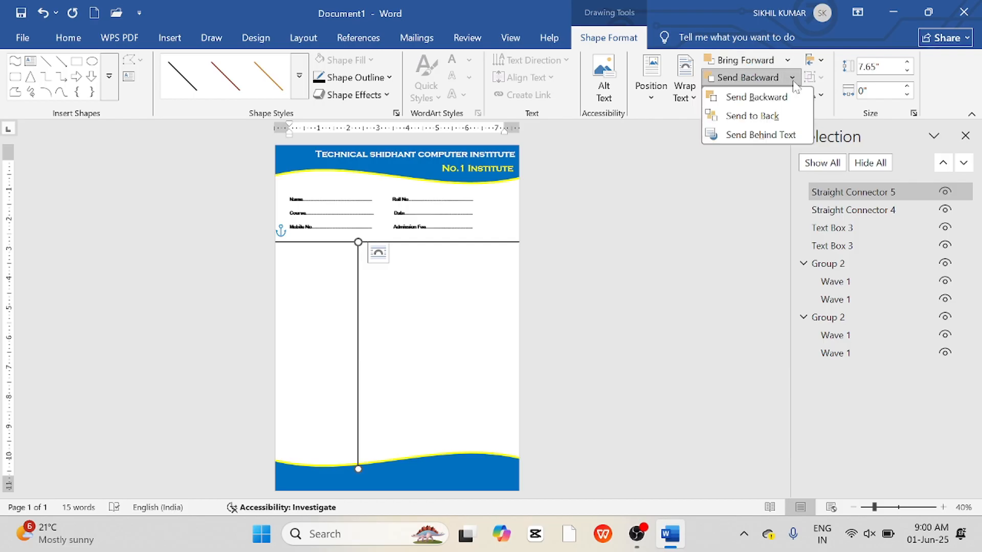
{"action": "left_click", "coordinate": [752, 116]}
{"action": "left_click", "coordinate": [418, 274]}
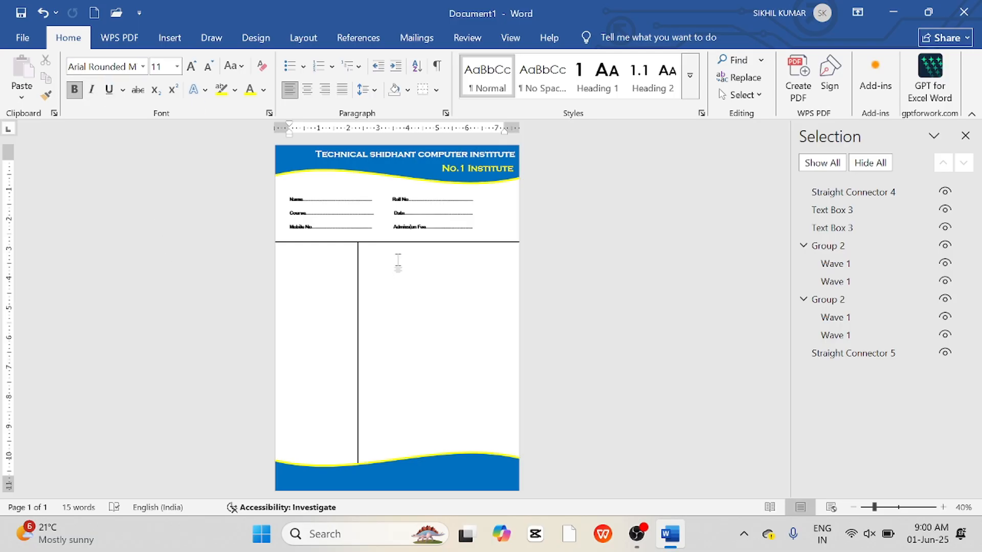
Duplicate the horizontal line twice to form two rows just above the footer wave.
{"action": "left_click", "coordinate": [454, 242]}
{"action": "left_click_drag", "start_coordinate": [455, 245], "coordinate": [446, 420]}
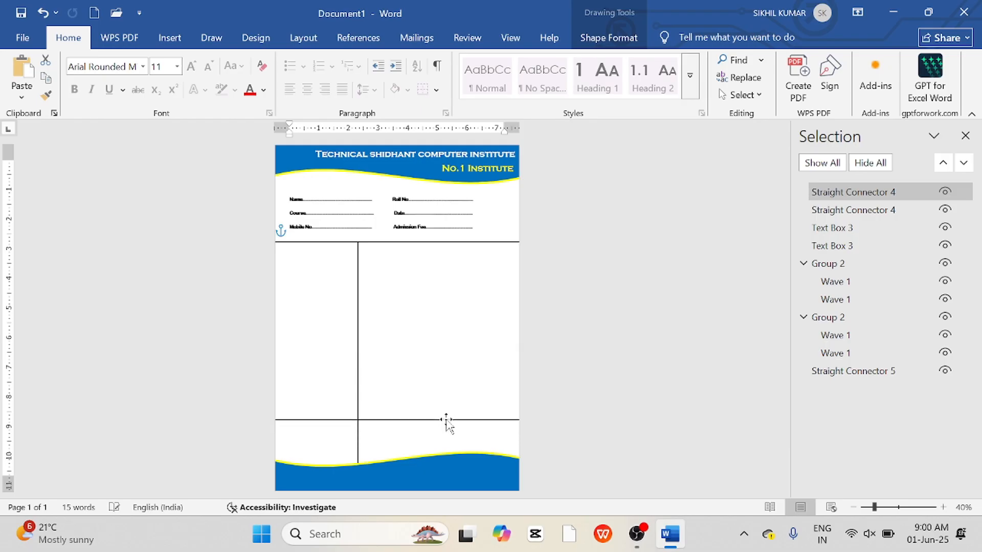
{"action": "left_click_drag", "start_coordinate": [447, 421], "coordinate": [450, 447]}
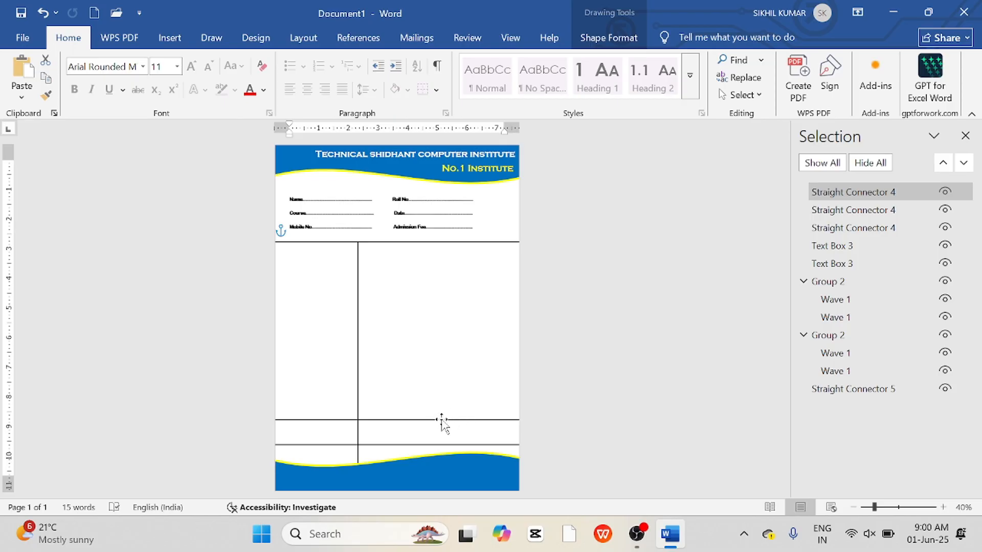
{"action": "key", "text": "ctrl+z"}
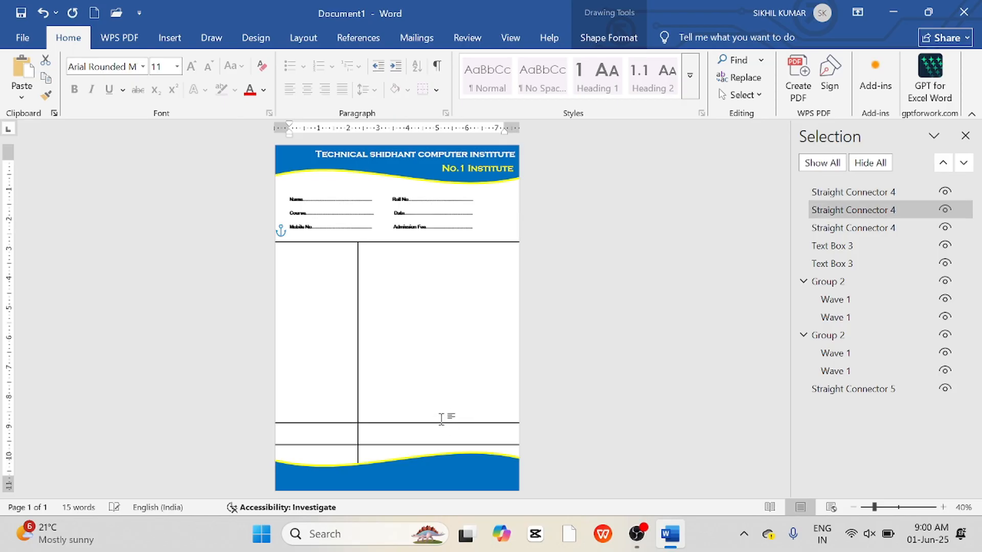
Insert a text box reading Total Amount at the lower-left of the page over the new rows.
{"action": "left_click", "coordinate": [314, 431]}
{"action": "left_click", "coordinate": [287, 432]}
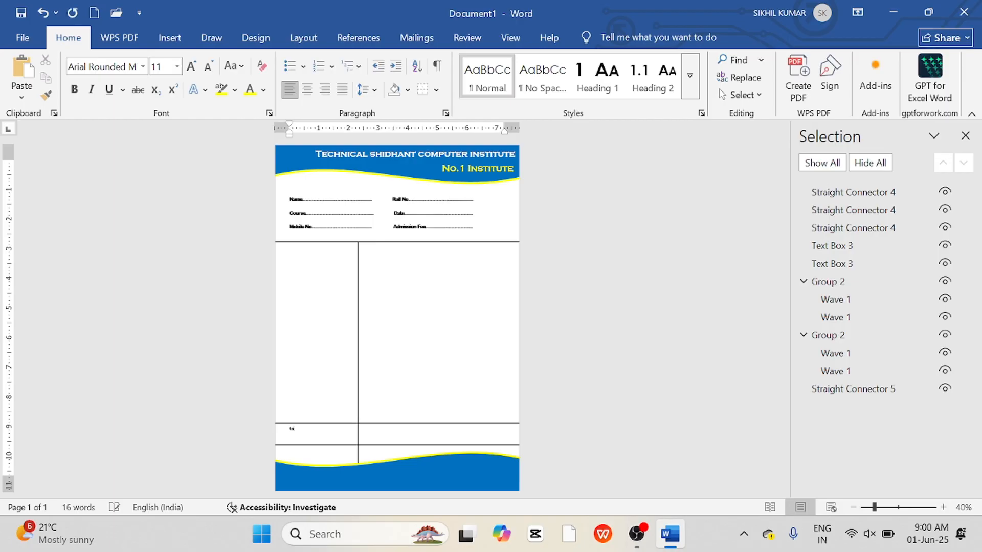
{"action": "key", "text": "ctrl+b"}
{"action": "left_click", "coordinate": [169, 38]}
{"action": "left_click", "coordinate": [220, 60]}
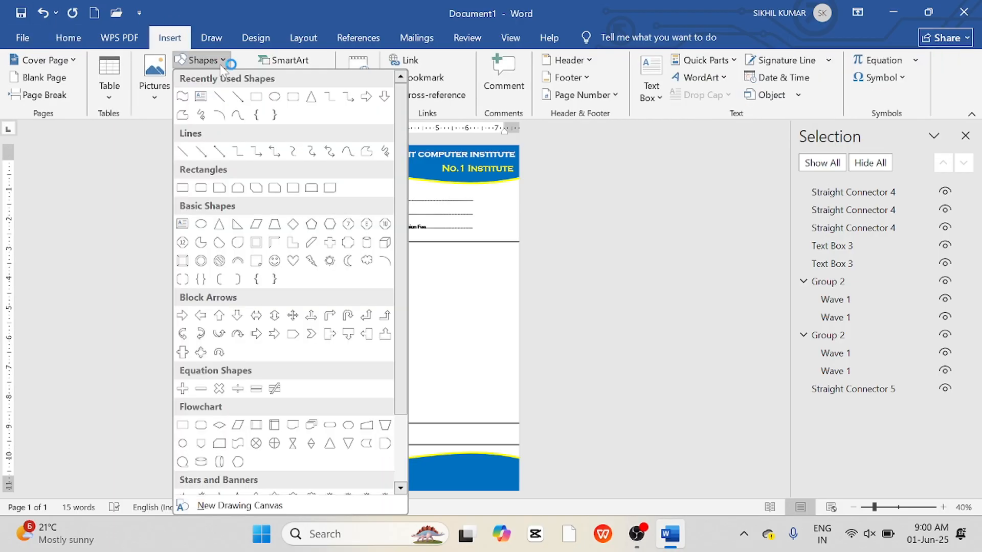
{"action": "left_click", "coordinate": [201, 96]}
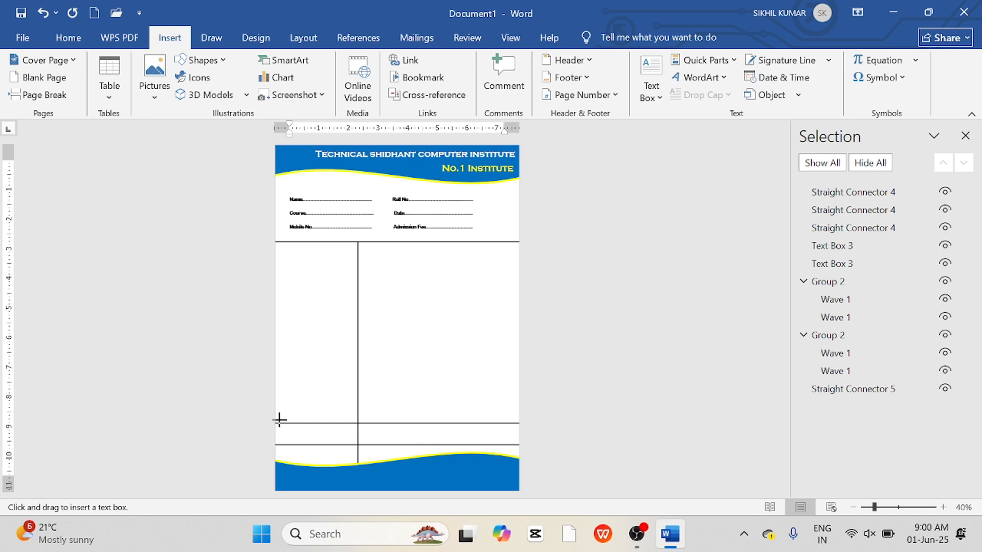
{"action": "left_click_drag", "start_coordinate": [280, 420], "coordinate": [405, 473]}
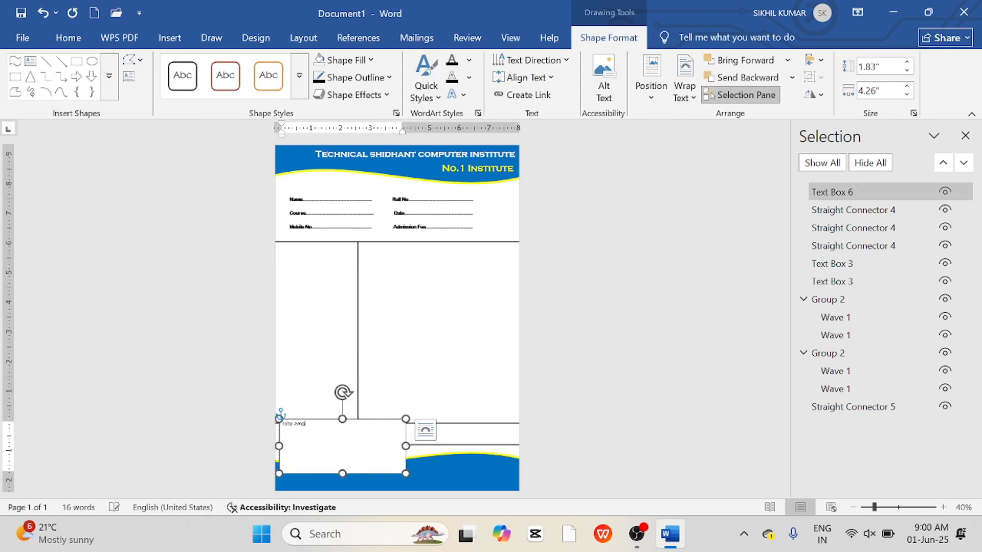
Remove the Total Amount text box's fill and outline.
{"action": "key", "text": "ctrl+a"}
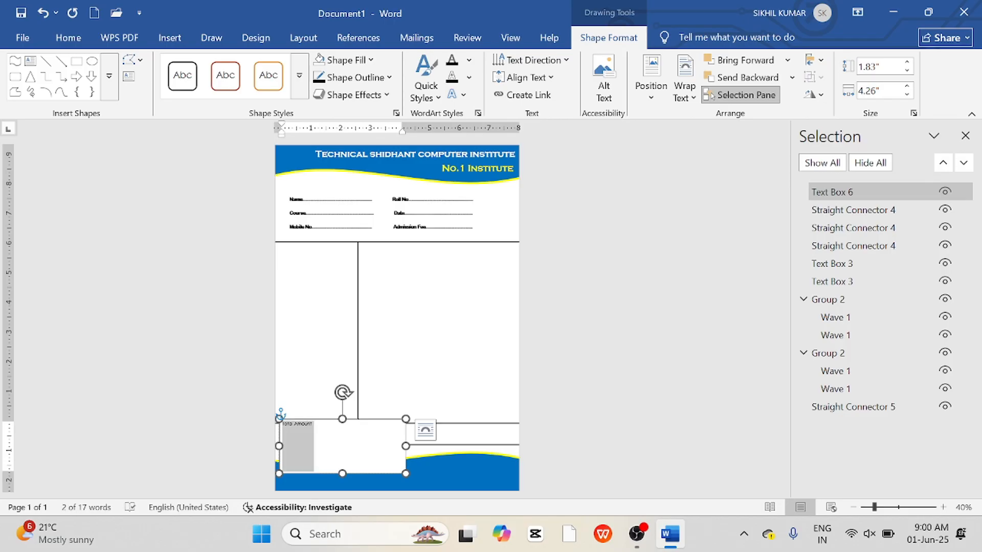
{"action": "left_click_drag", "start_coordinate": [874, 507], "coordinate": [899, 514]}
{"action": "scroll", "coordinate": [368, 429], "scroll_direction": "down", "scroll_amount": 2}
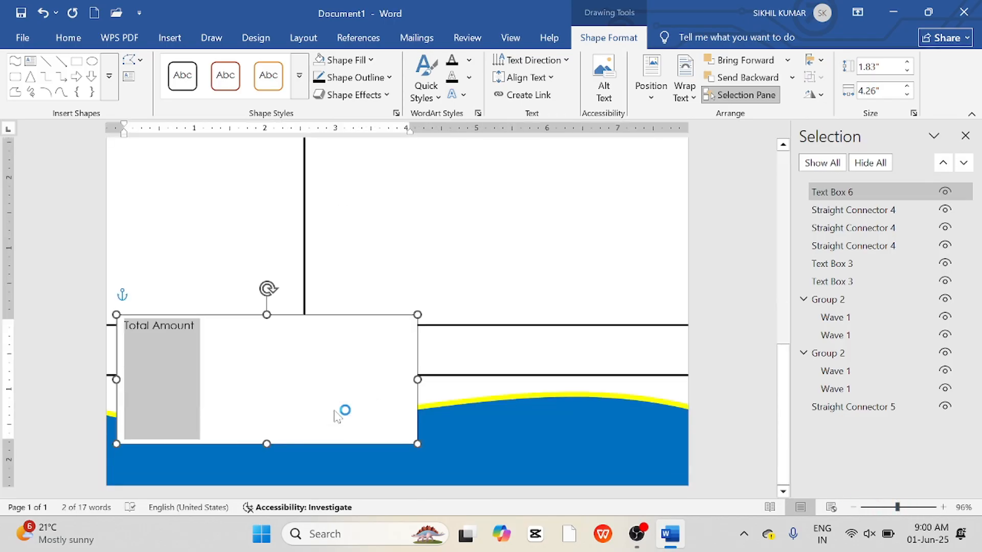
{"action": "left_click", "coordinate": [369, 60]}
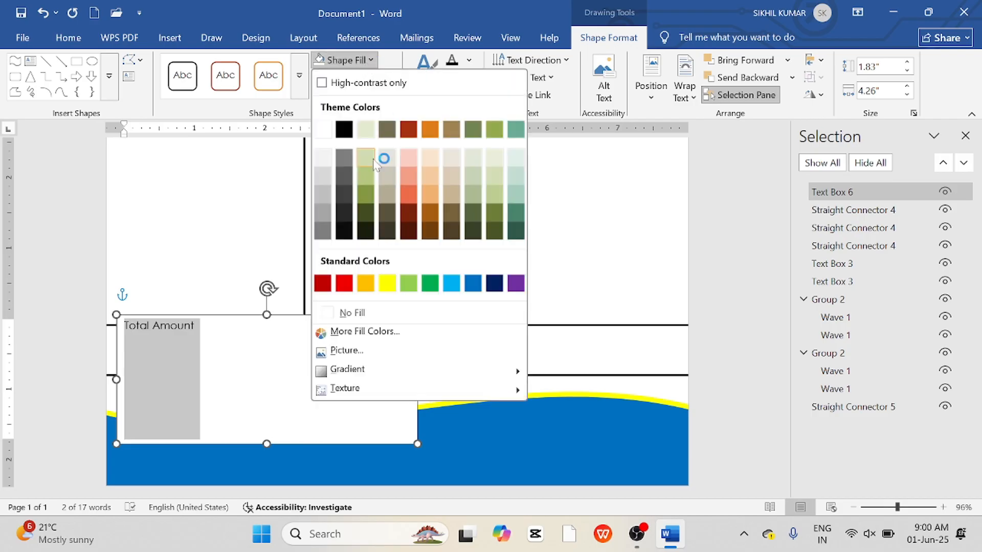
{"action": "left_click", "coordinate": [351, 313]}
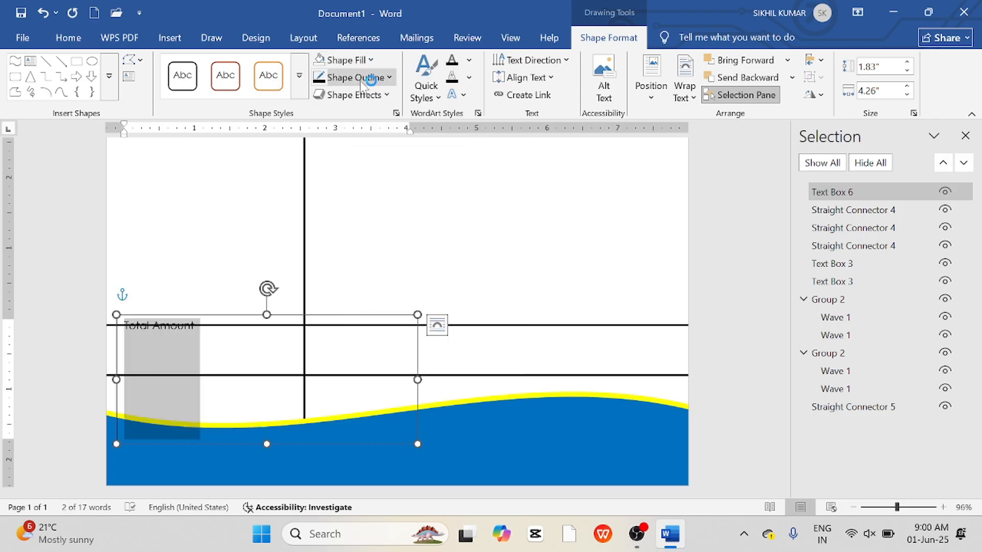
{"action": "left_click", "coordinate": [370, 77]}
{"action": "left_click", "coordinate": [348, 331]}
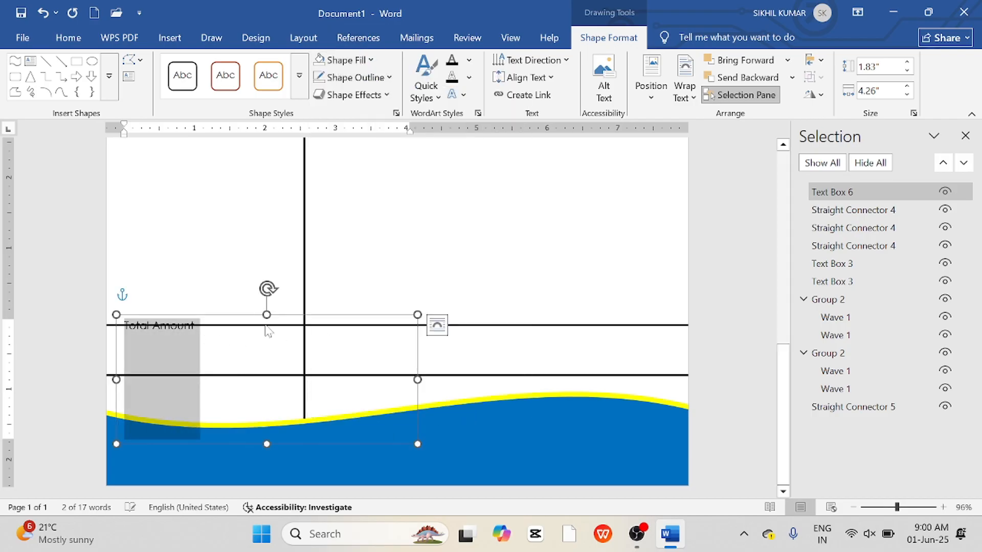
Move the text box into the Total Amount row and set its text to Arial Rounded MT Bold, 20 pt.
{"action": "left_click_drag", "start_coordinate": [289, 317], "coordinate": [307, 340]}
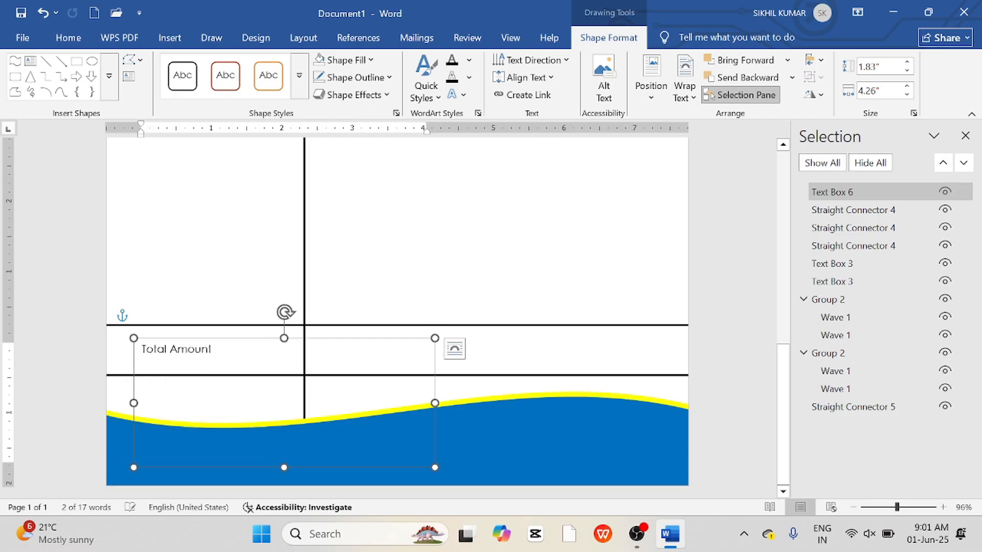
{"action": "key", "text": "ctrl+a"}
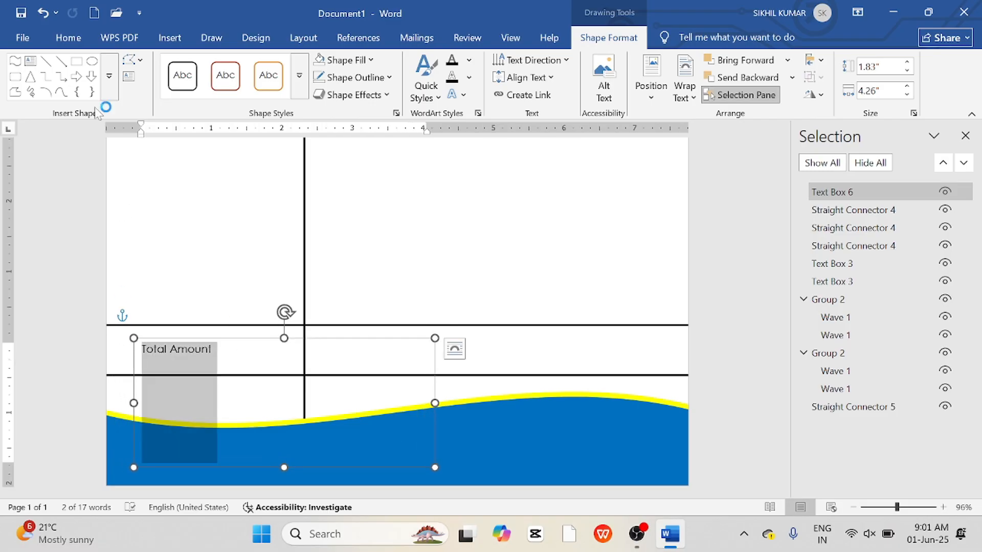
{"action": "left_click", "coordinate": [69, 37]}
{"action": "left_click", "coordinate": [143, 66]}
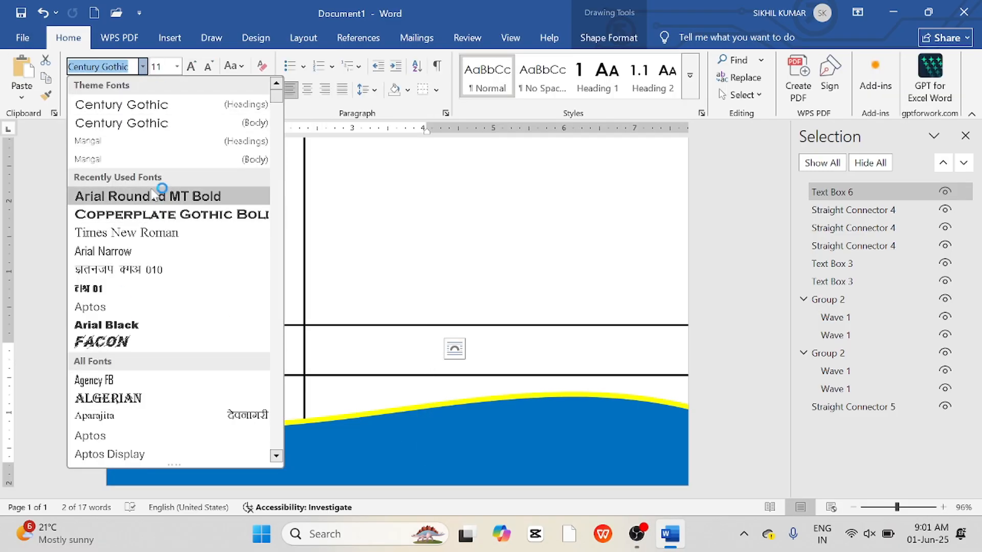
{"action": "left_click", "coordinate": [155, 196]}
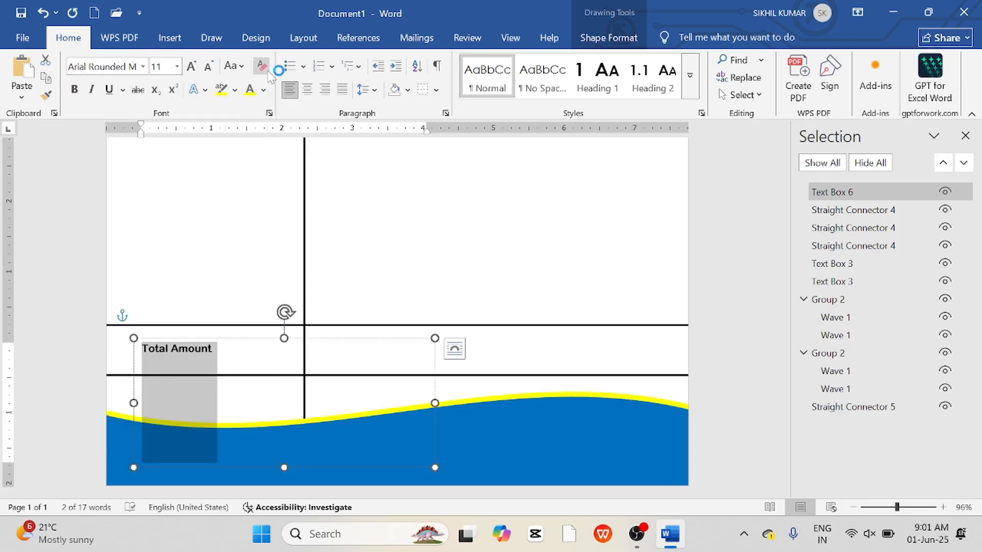
{"action": "left_click", "coordinate": [196, 71]}
{"action": "left_click", "coordinate": [196, 71]}
{"action": "left_click", "coordinate": [196, 71]}
{"action": "left_click", "coordinate": [197, 71]}
{"action": "left_click", "coordinate": [197, 71]}
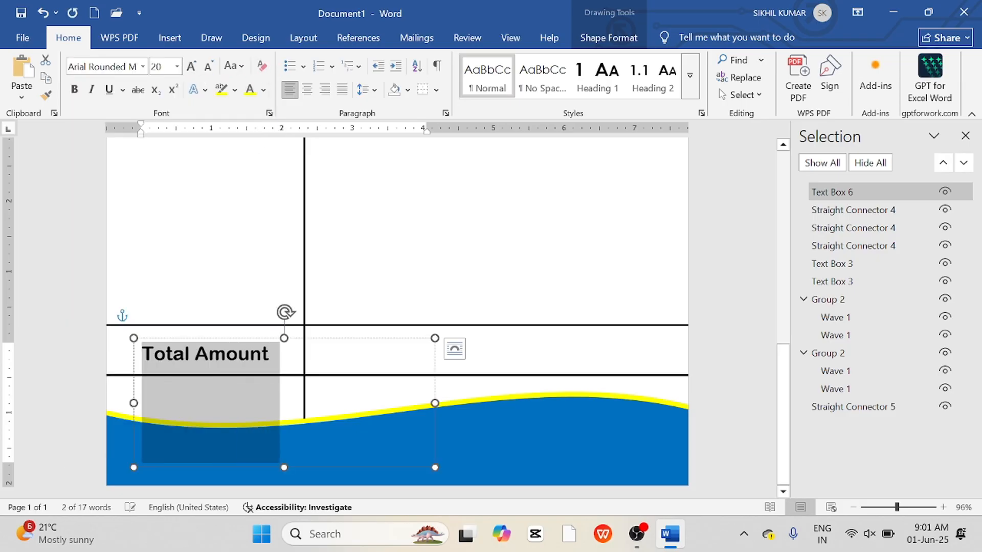
{"action": "left_click_drag", "start_coordinate": [322, 340], "coordinate": [314, 336]}
{"action": "left_click", "coordinate": [372, 285]}
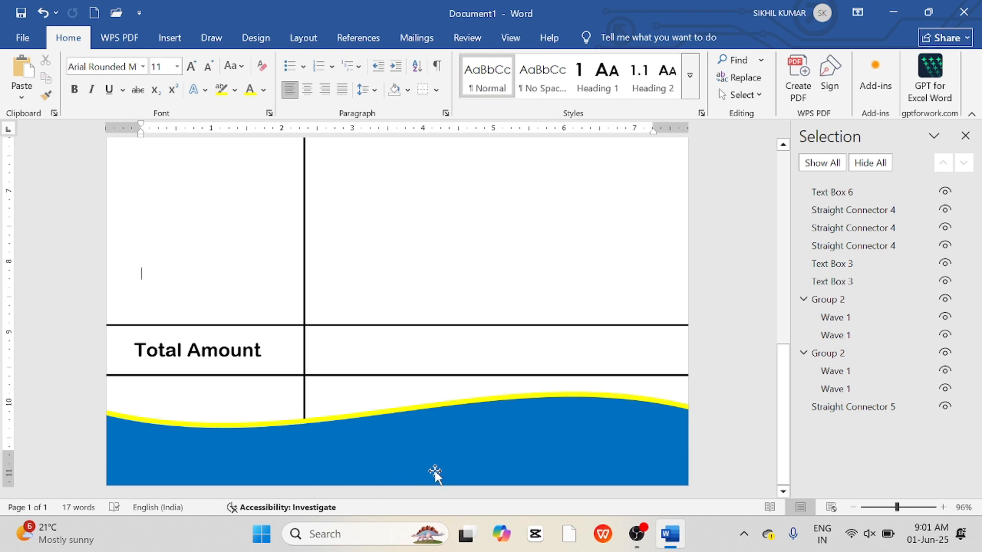
Insert a text box across the footer wave and enter the institute's address in it.
{"action": "left_click", "coordinate": [169, 37]}
{"action": "left_click", "coordinate": [203, 60]}
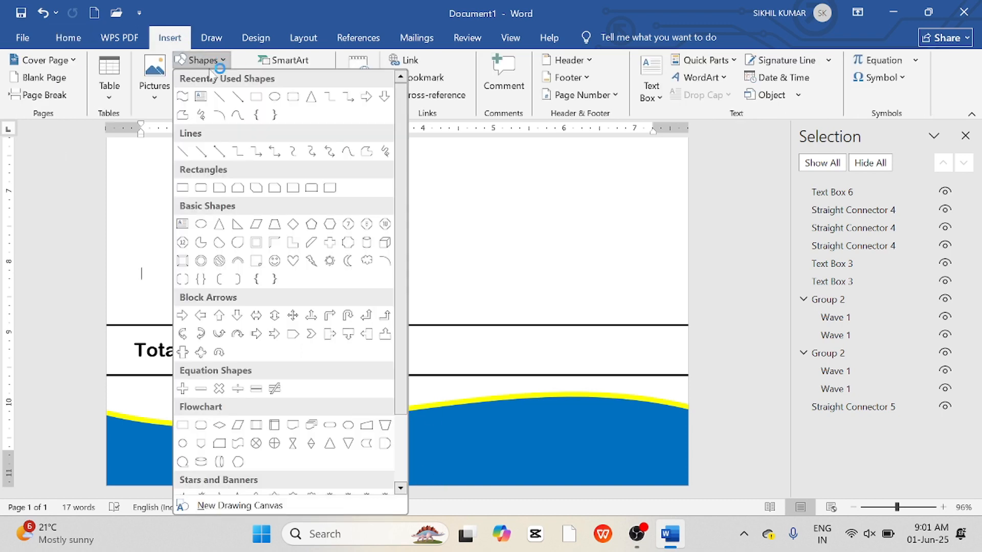
{"action": "left_click", "coordinate": [207, 96]}
{"action": "left_click_drag", "start_coordinate": [132, 412], "coordinate": [729, 475]}
{"action": "type", "text": "Go"}
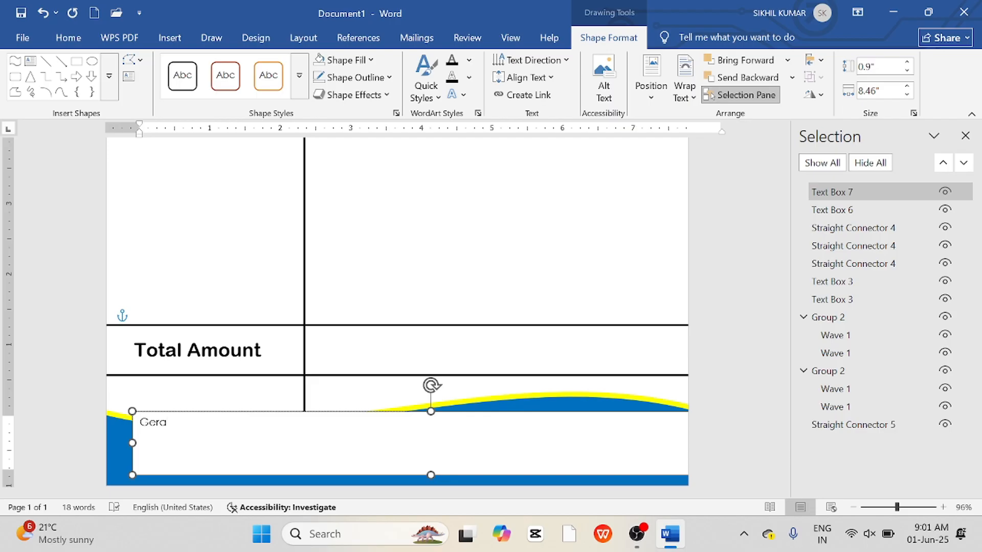
{"action": "type", "text": "ra"}
{"action": "type", "text": "bari Bazar Near PNB Bank"}
{"action": "right_click", "coordinate": [164, 422]}
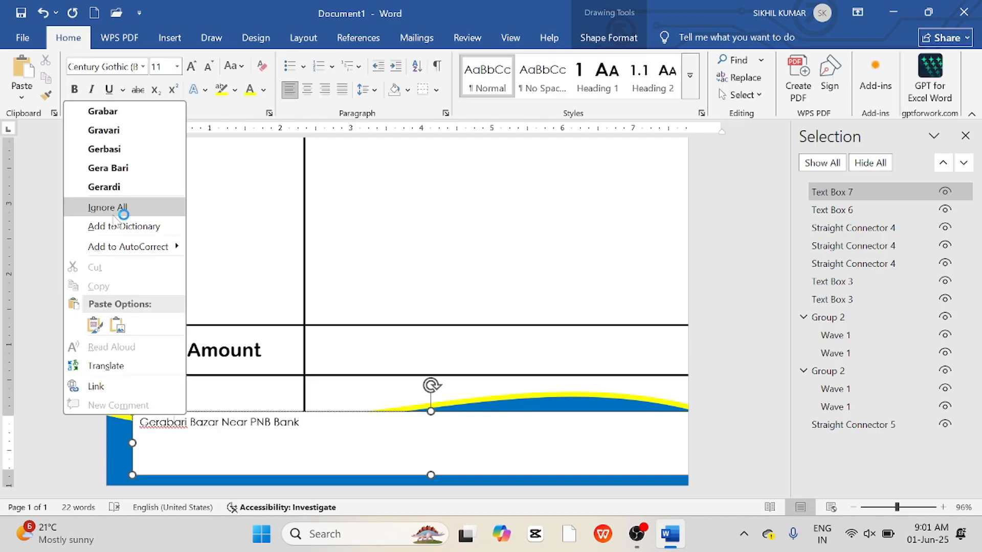
{"action": "left_click", "coordinate": [118, 207]}
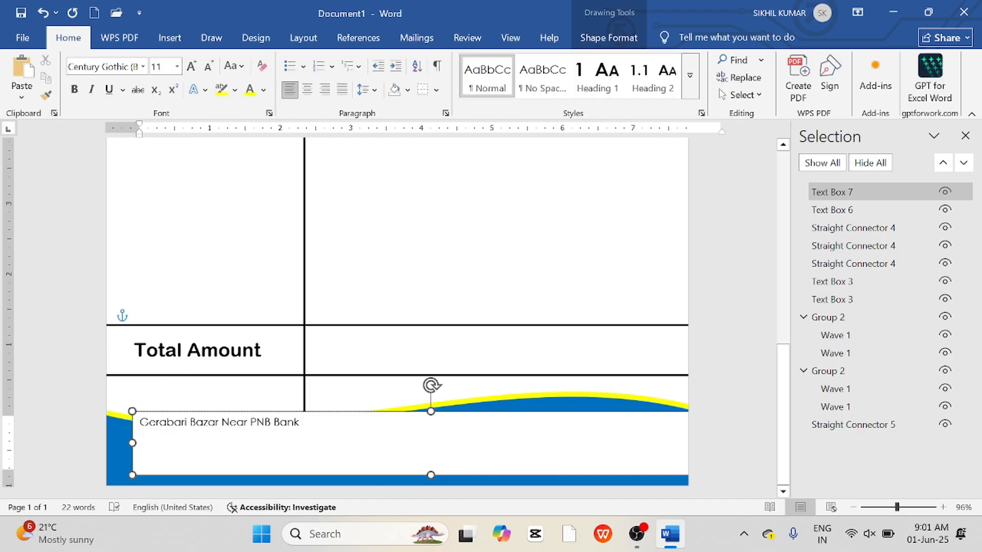
Remove the address text box's fill and outline.
{"action": "left_click", "coordinate": [431, 412]}
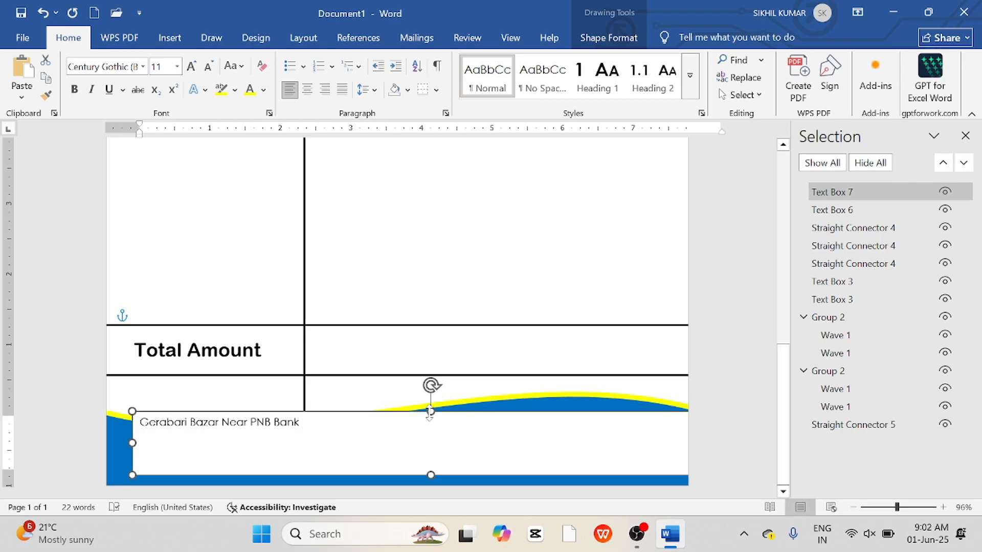
{"action": "left_click", "coordinate": [609, 38]}
{"action": "left_click", "coordinate": [353, 61]}
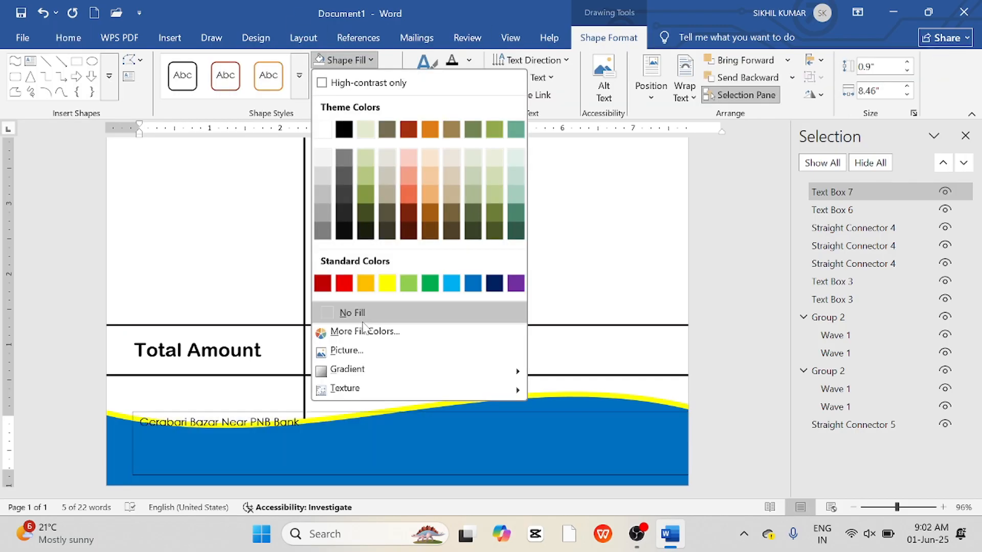
{"action": "left_click", "coordinate": [351, 312]}
{"action": "left_click", "coordinate": [373, 78]}
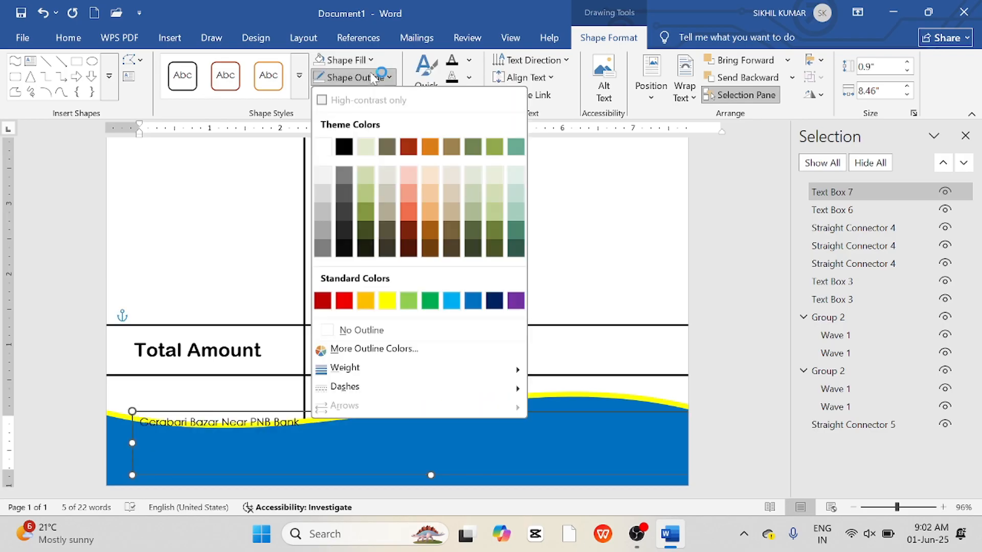
{"action": "left_click", "coordinate": [352, 325]}
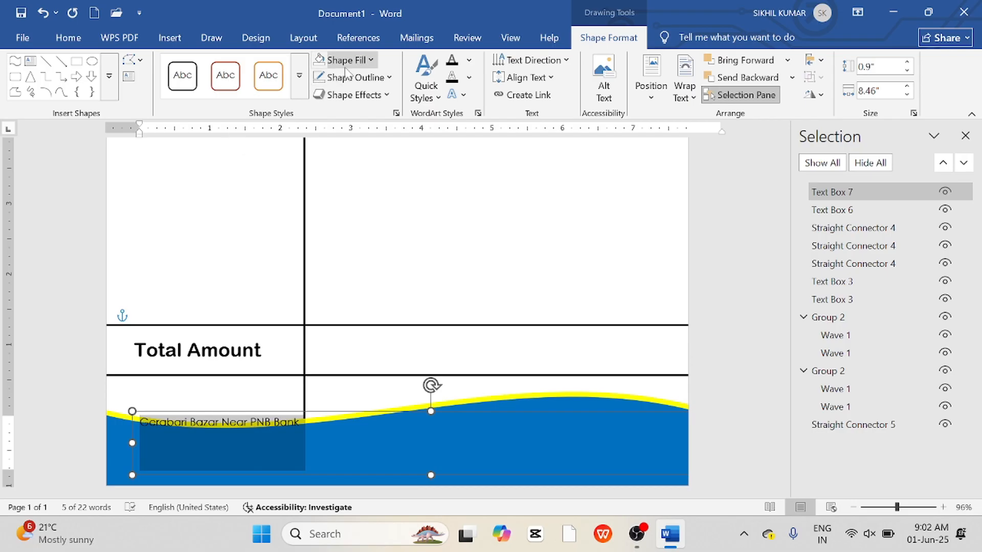
Color the address text white.
{"action": "left_click", "coordinate": [469, 61]}
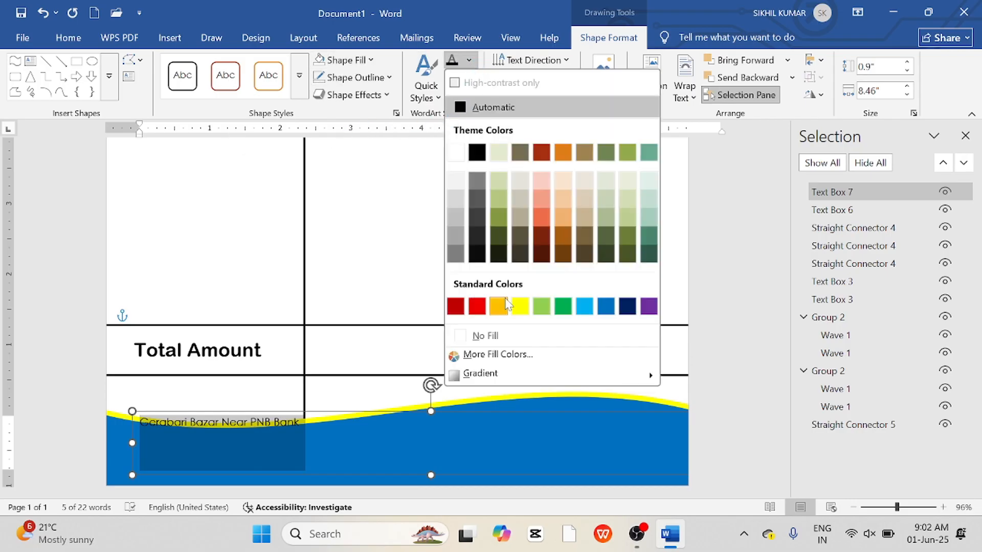
{"action": "left_click", "coordinate": [457, 152]}
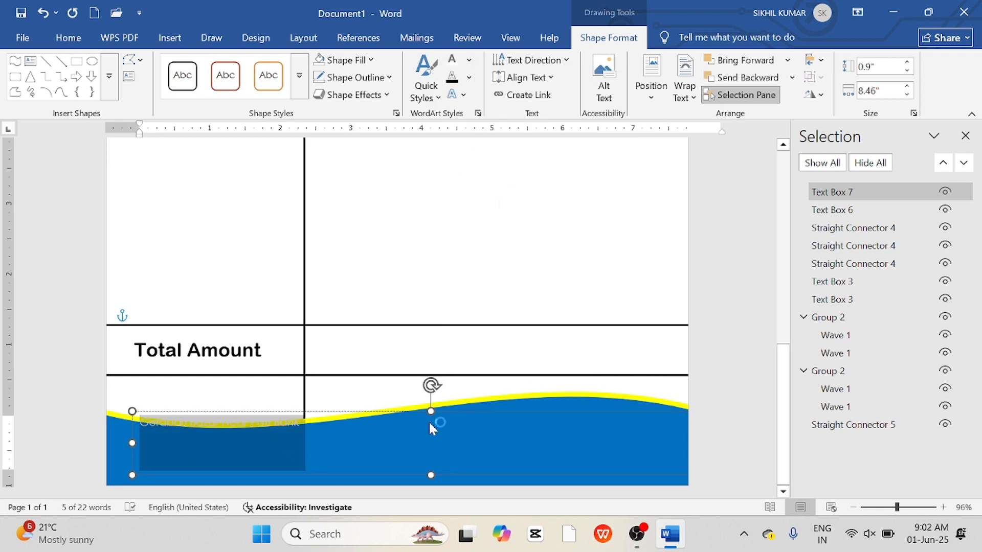
Move the address text box toward the bottom of the footer wave and widen it leftward.
{"action": "left_click_drag", "start_coordinate": [440, 409], "coordinate": [673, 433]}
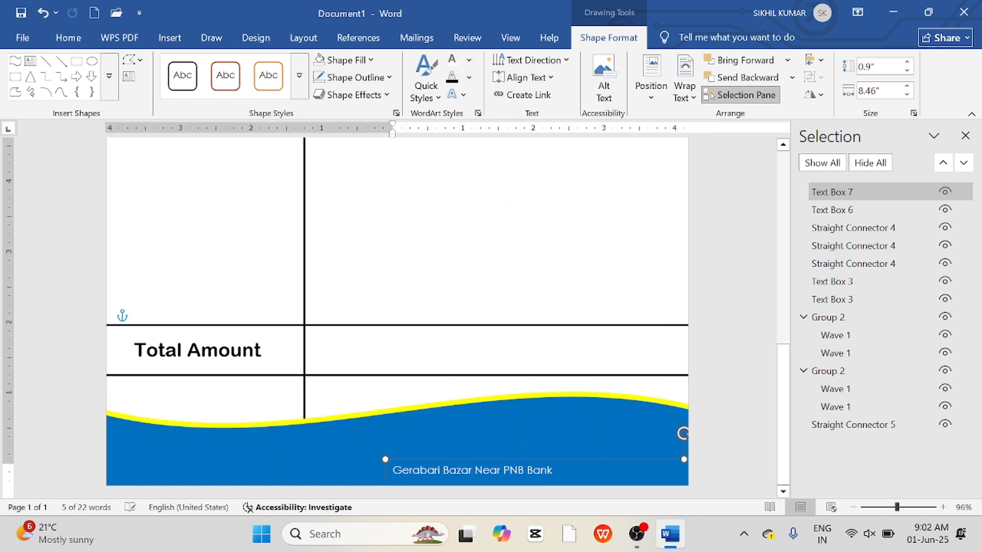
{"action": "left_click_drag", "start_coordinate": [384, 459], "coordinate": [270, 455]}
Set the address text to Arial Rounded MT Bold at 26 pt.
{"action": "key", "text": "ctrl+a"}
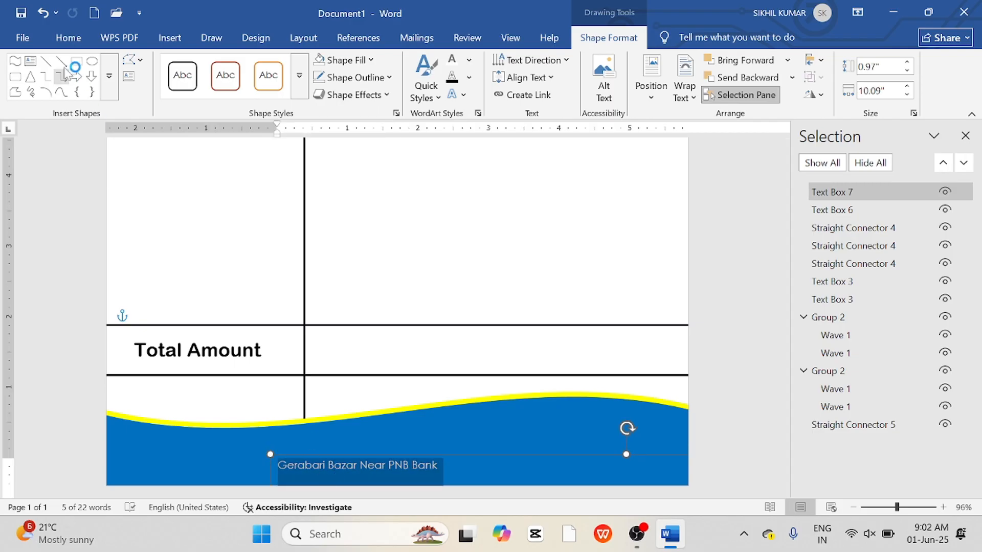
{"action": "left_click", "coordinate": [68, 38]}
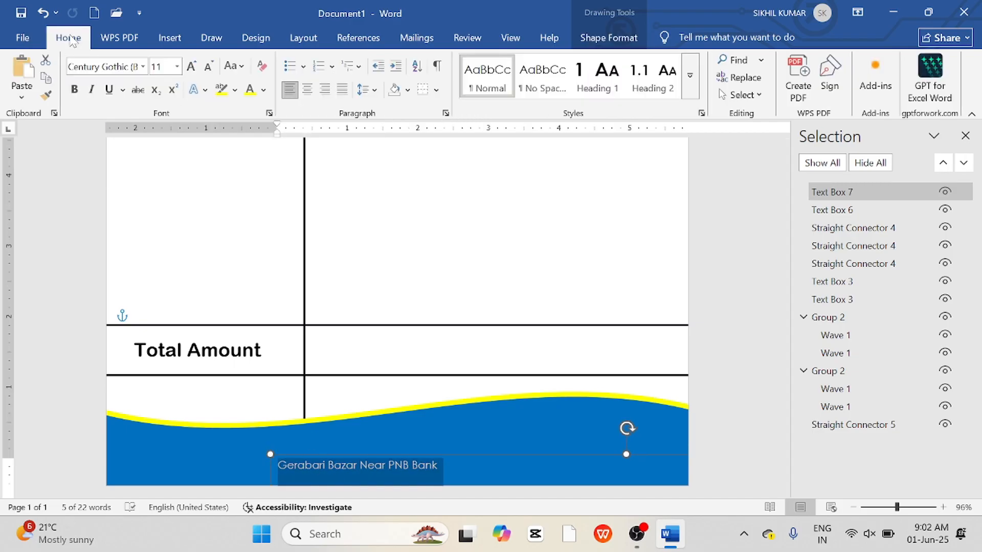
{"action": "left_click", "coordinate": [192, 66]}
{"action": "left_click", "coordinate": [192, 66]}
{"action": "left_click", "coordinate": [193, 67]}
{"action": "left_click", "coordinate": [193, 66]}
{"action": "left_click", "coordinate": [193, 66]}
{"action": "left_click", "coordinate": [194, 67]}
{"action": "left_click", "coordinate": [193, 67]}
{"action": "left_click", "coordinate": [193, 66]}
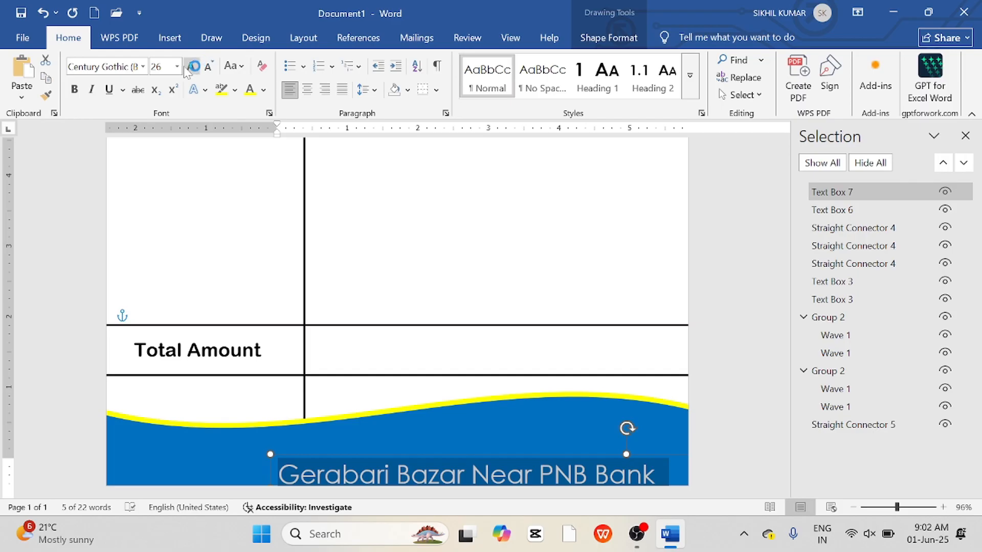
{"action": "left_click", "coordinate": [143, 68]}
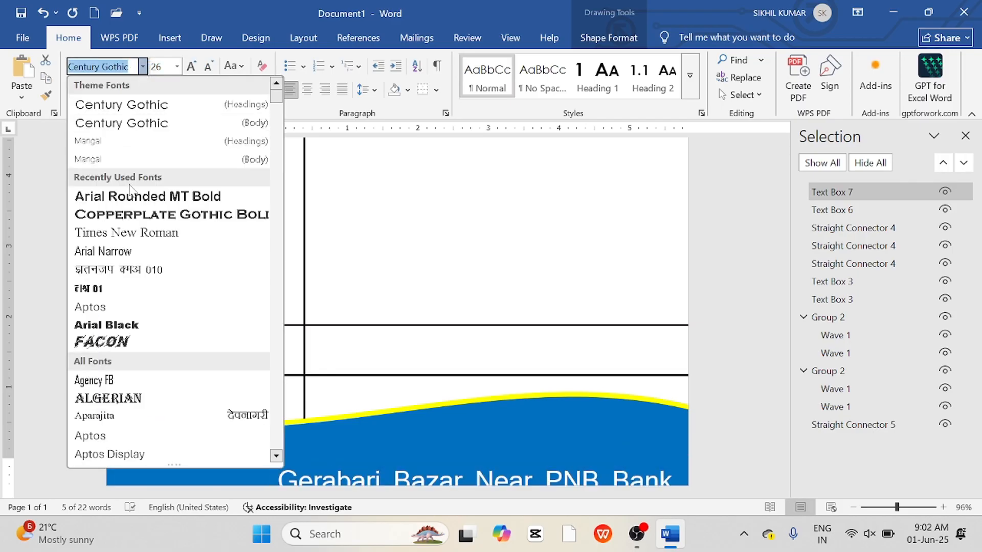
{"action": "left_click", "coordinate": [128, 196]}
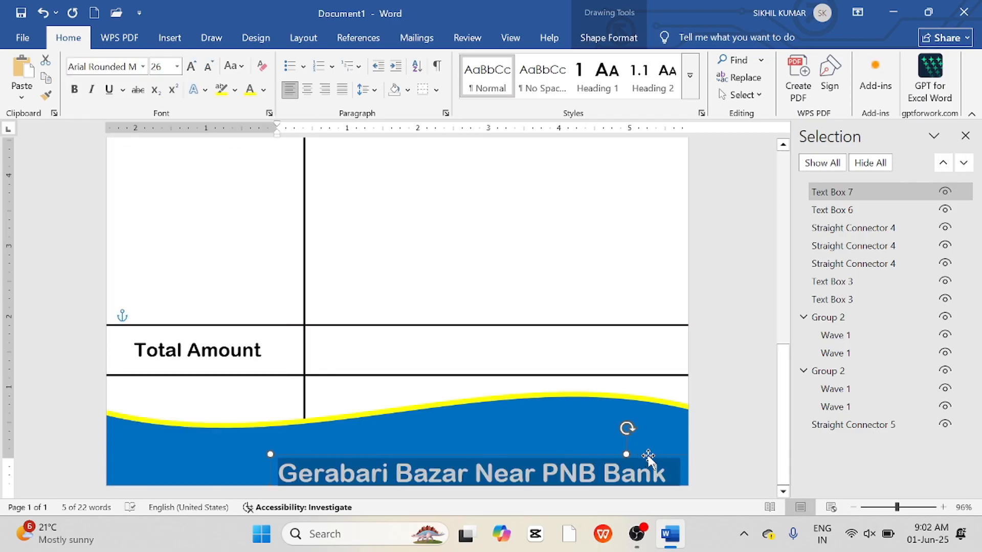
Duplicate the address text box just above it and replace its text with the institute's phone number.
{"action": "left_click_drag", "start_coordinate": [645, 455], "coordinate": [653, 447]}
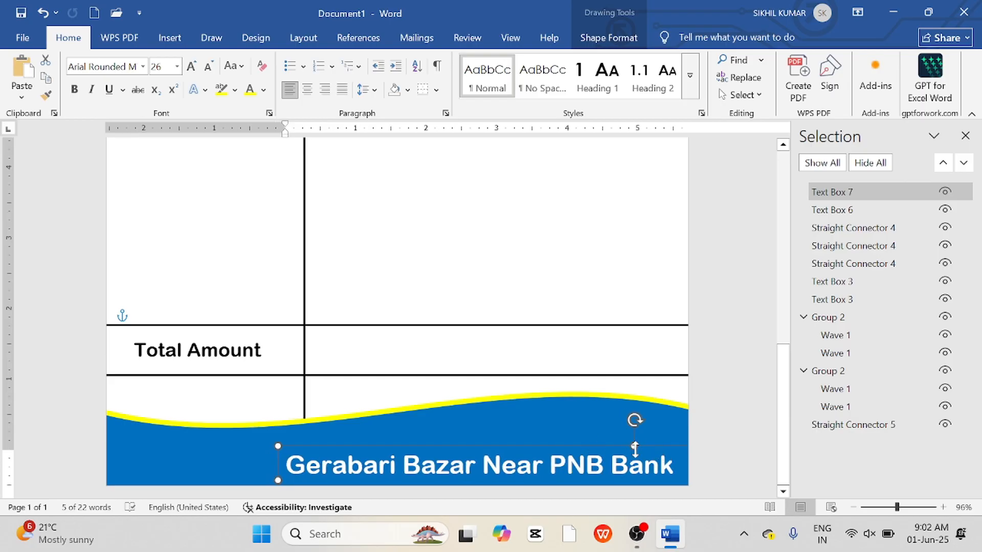
{"action": "left_click_drag", "start_coordinate": [644, 455], "coordinate": [643, 425]}
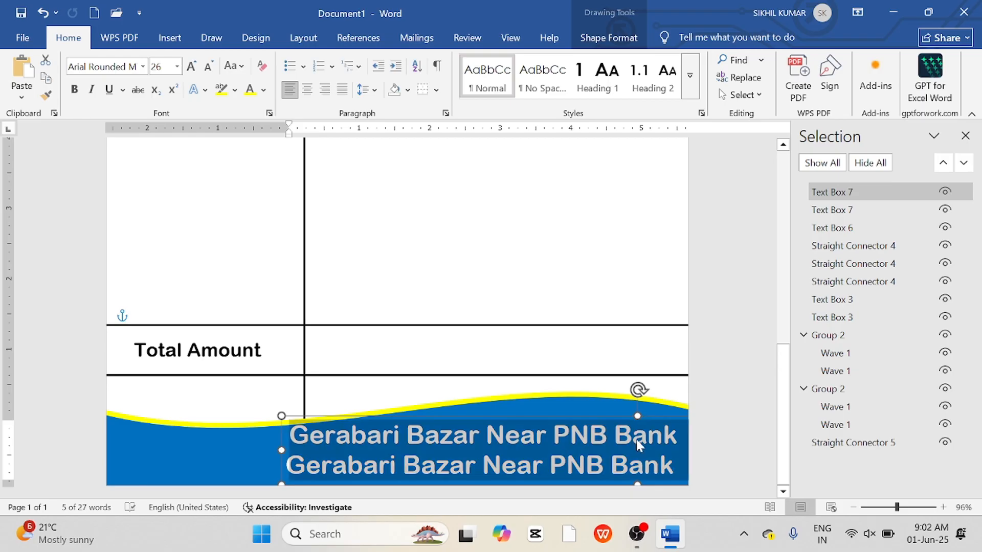
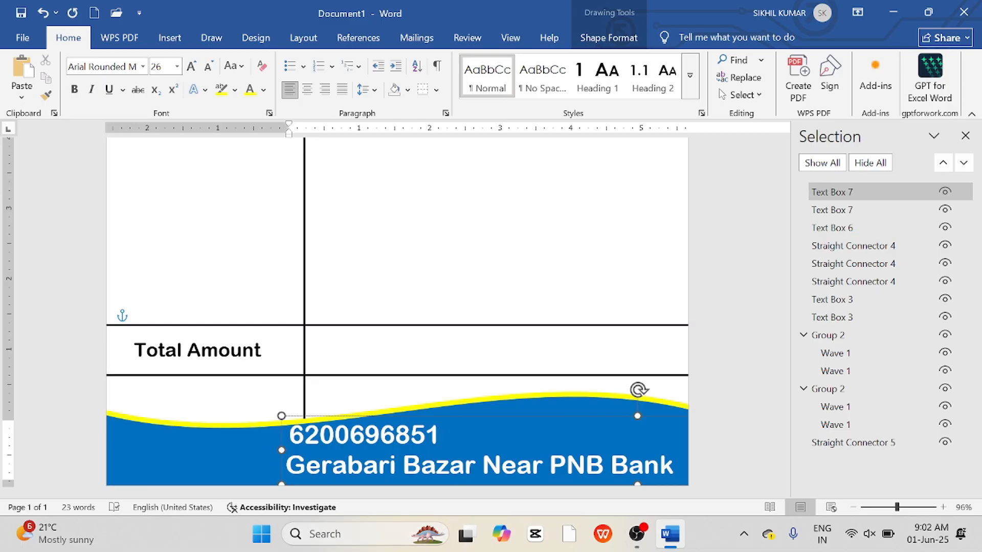
Narrow the phone number text box to the right side of the footer and color its text yellow.
{"action": "left_click_drag", "start_coordinate": [283, 453], "coordinate": [479, 453]}
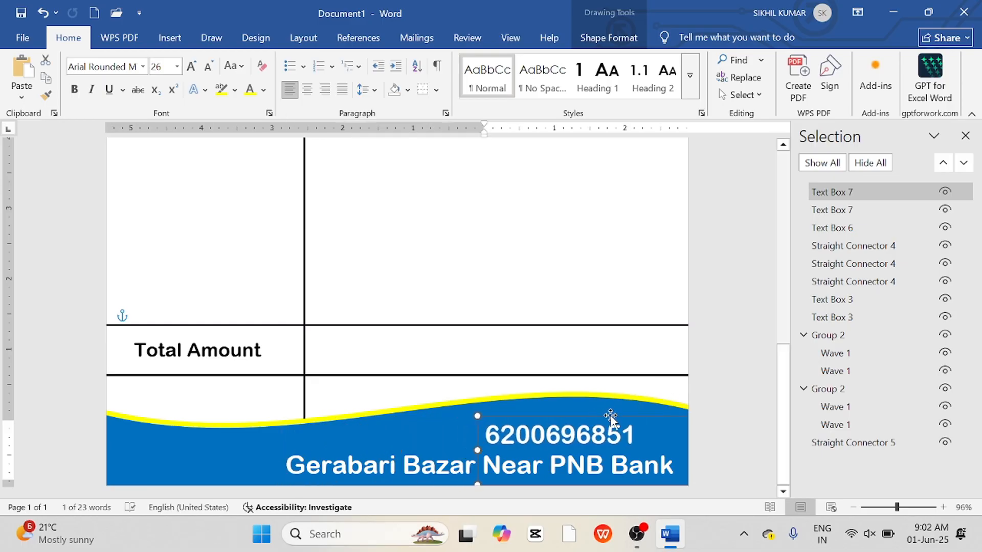
{"action": "left_click_drag", "start_coordinate": [611, 418], "coordinate": [620, 411]}
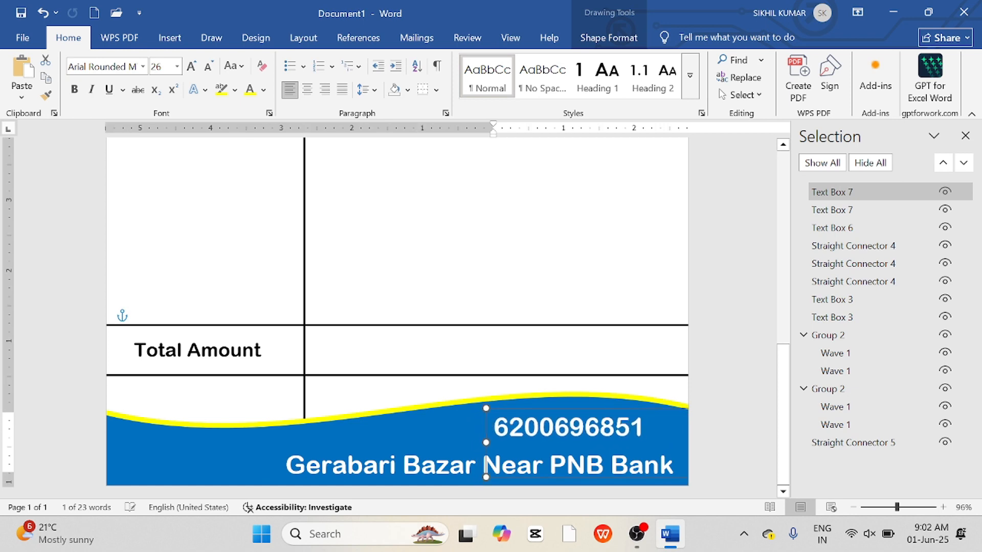
{"action": "key", "text": "ctrl+a"}
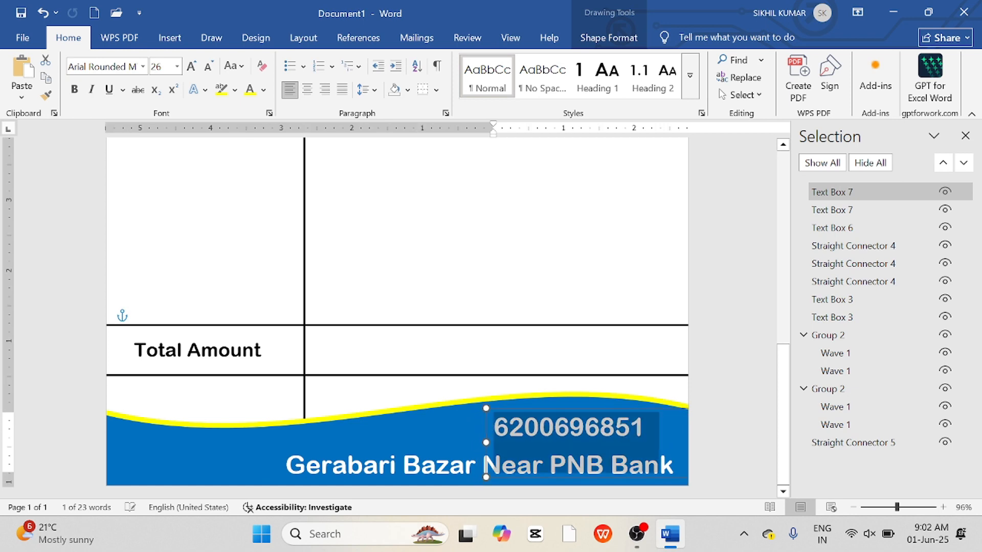
{"action": "left_click", "coordinate": [264, 89]}
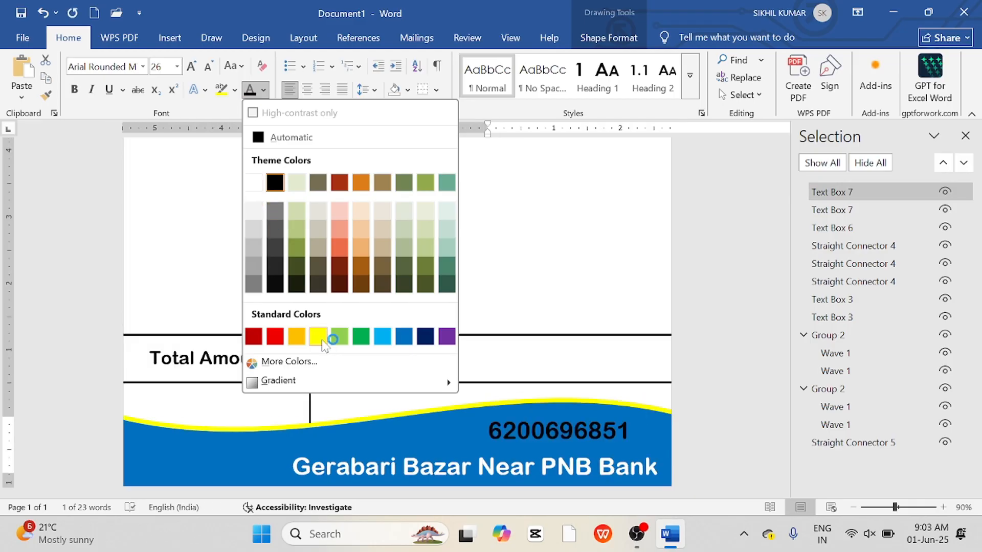
{"action": "left_click", "coordinate": [318, 337]}
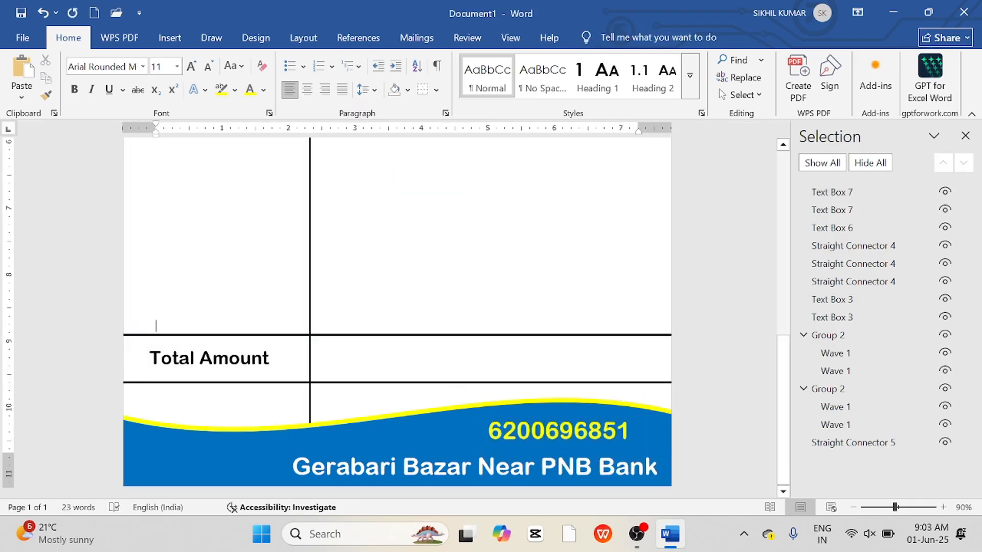
Draw a circle about 0.72" wide in the header's top-left corner, before the institute title.
{"action": "left_click", "coordinate": [852, 506]}
{"action": "left_click", "coordinate": [852, 506]}
{"action": "left_click", "coordinate": [852, 506]}
{"action": "left_click", "coordinate": [852, 507]}
{"action": "left_click", "coordinate": [852, 506]}
{"action": "left_click", "coordinate": [852, 506]}
{"action": "left_click", "coordinate": [851, 505]}
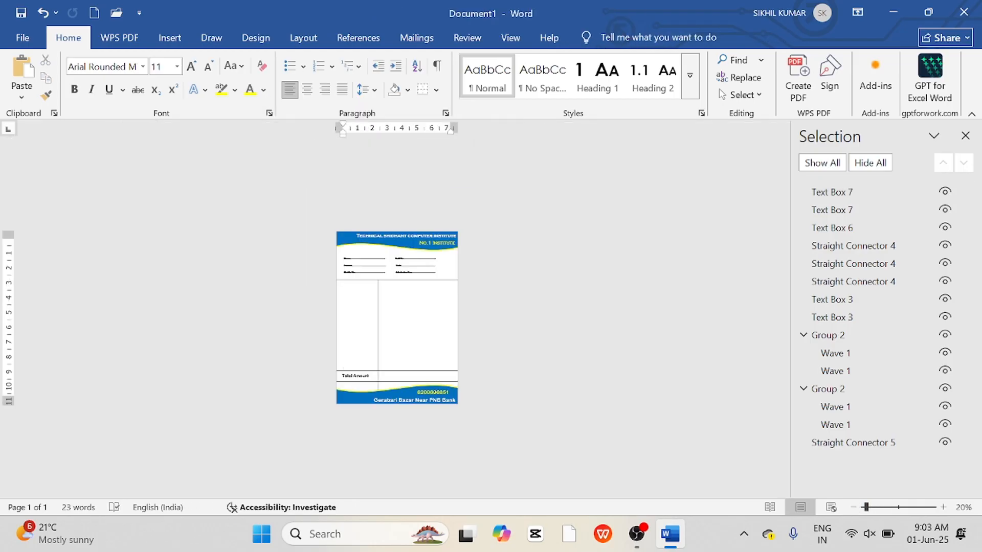
{"action": "left_click", "coordinate": [899, 508]}
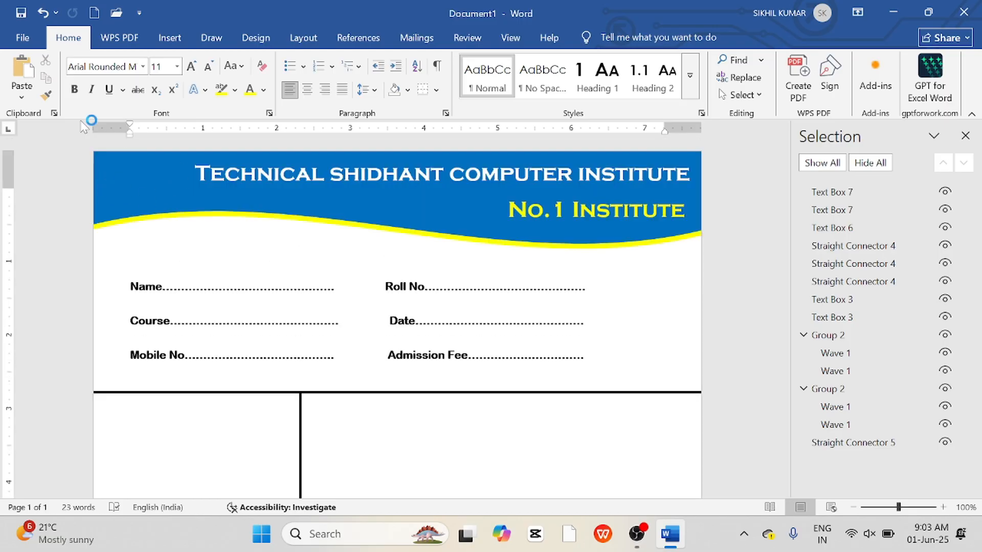
{"action": "left_click", "coordinate": [170, 38]}
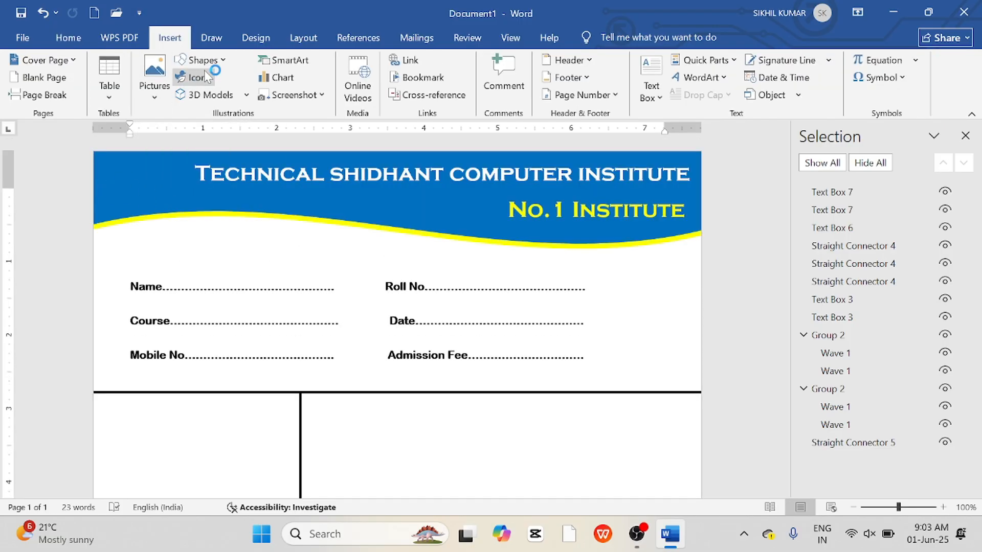
{"action": "left_click", "coordinate": [218, 62]}
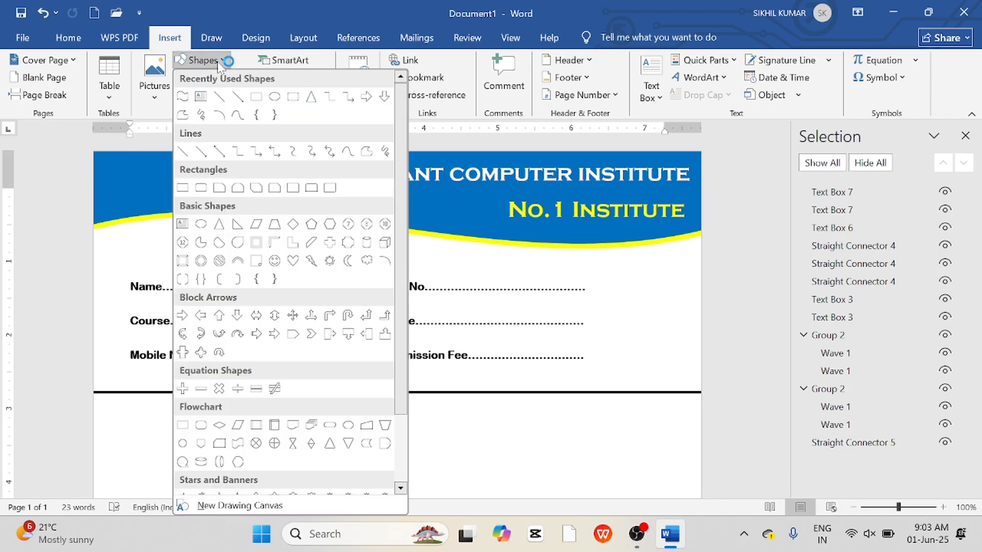
{"action": "left_click", "coordinate": [271, 98]}
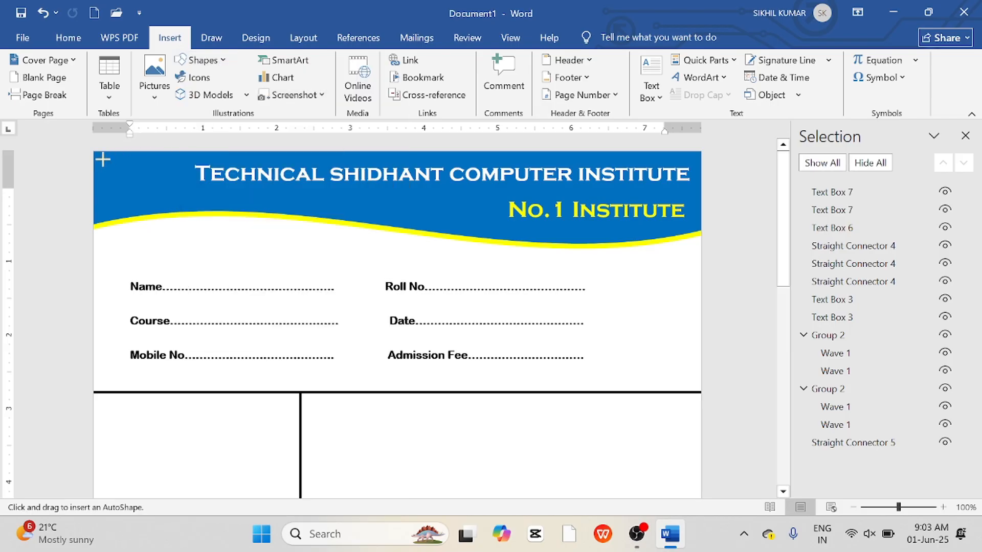
{"action": "left_click_drag", "start_coordinate": [104, 160], "coordinate": [164, 197]}
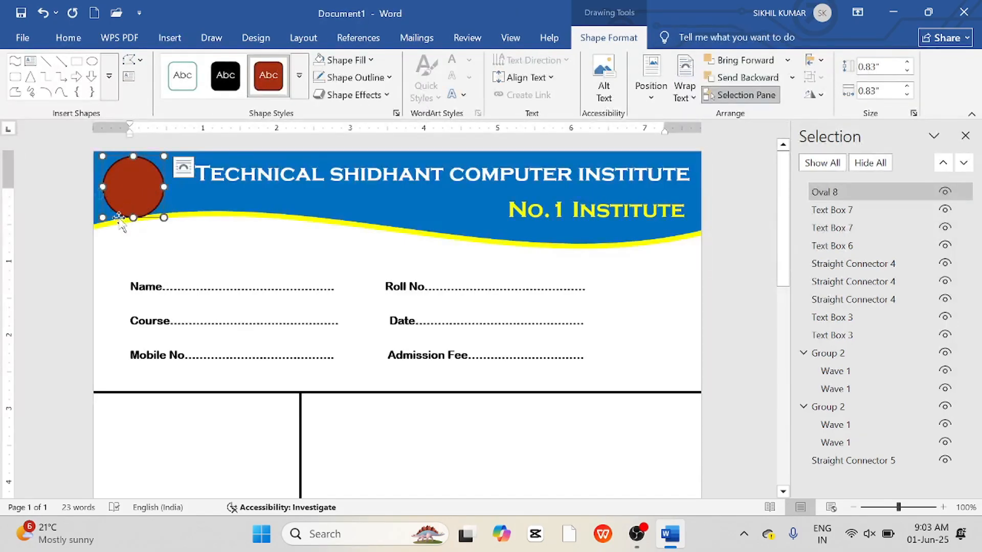
{"action": "left_click_drag", "start_coordinate": [101, 216], "coordinate": [112, 207]}
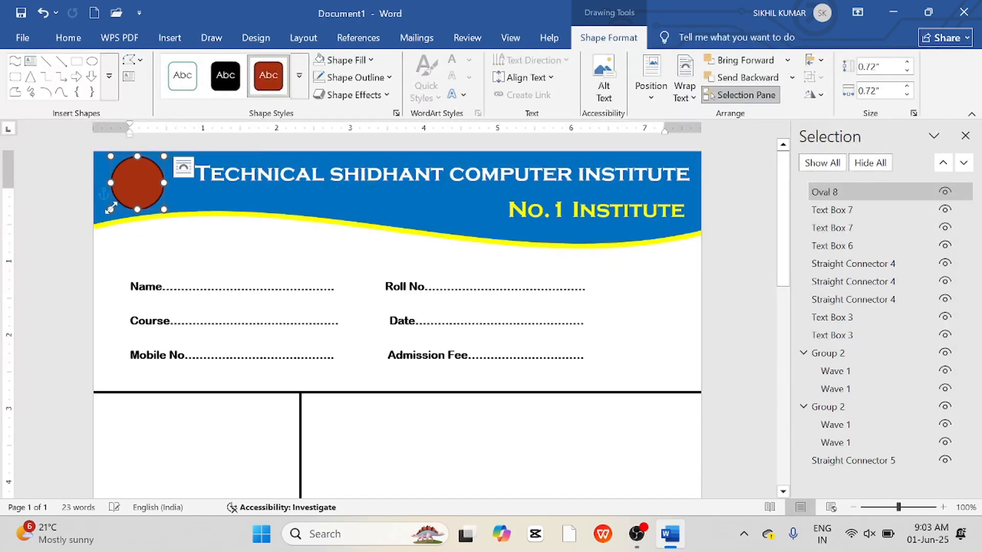
Fill the circle with the institute logo picture from a file.
{"action": "left_click", "coordinate": [186, 208]}
{"action": "left_click", "coordinate": [134, 183]}
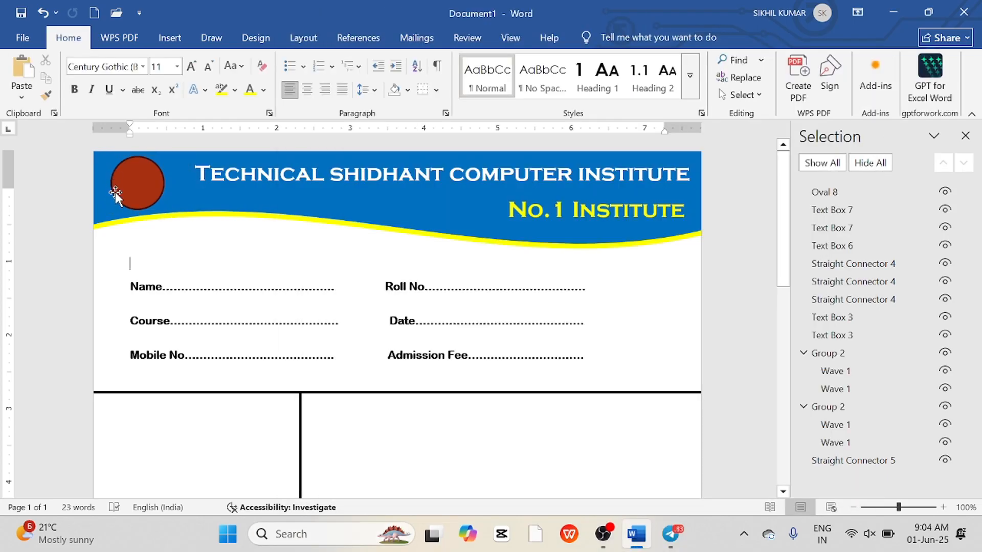
{"action": "left_click", "coordinate": [136, 185]}
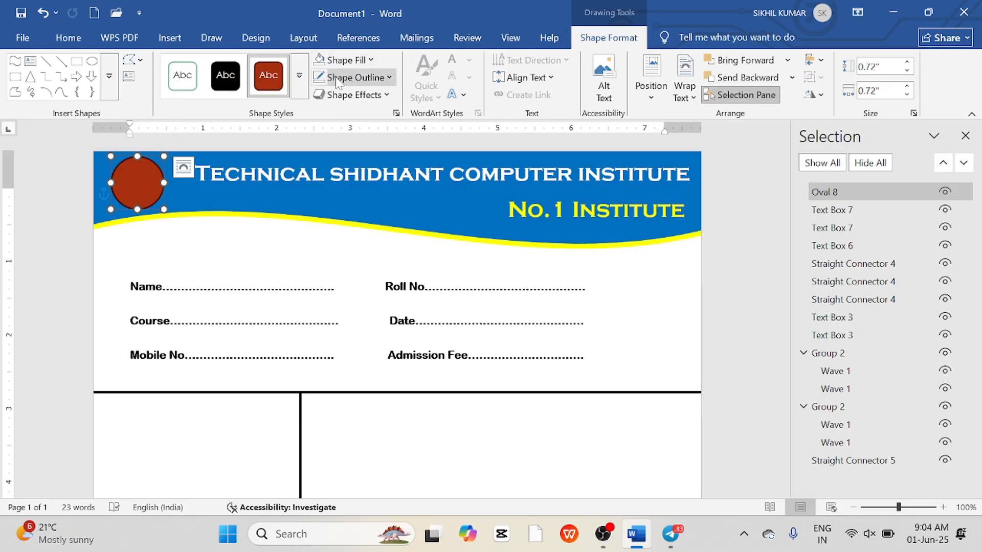
{"action": "left_click", "coordinate": [353, 60]}
{"action": "left_click", "coordinate": [363, 350]}
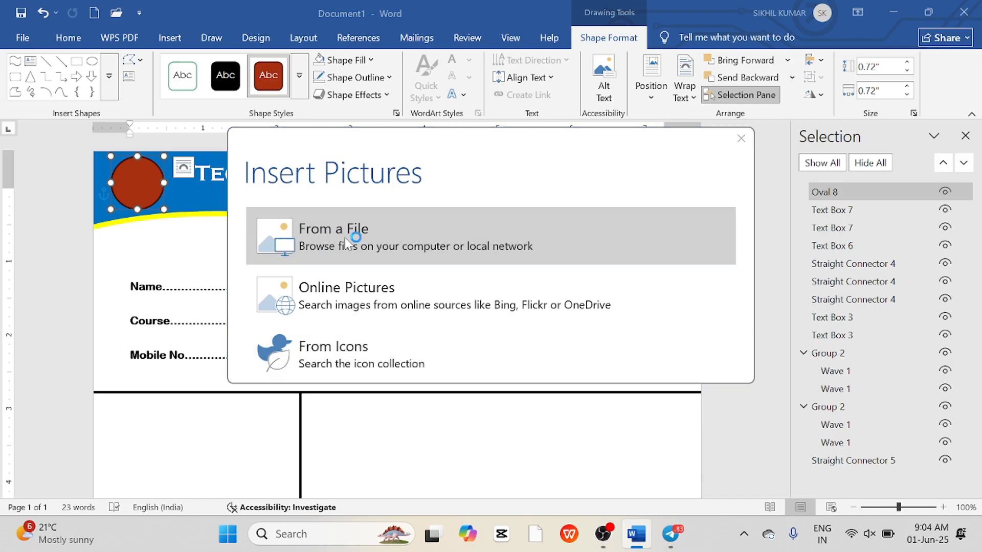
{"action": "left_click", "coordinate": [345, 237]}
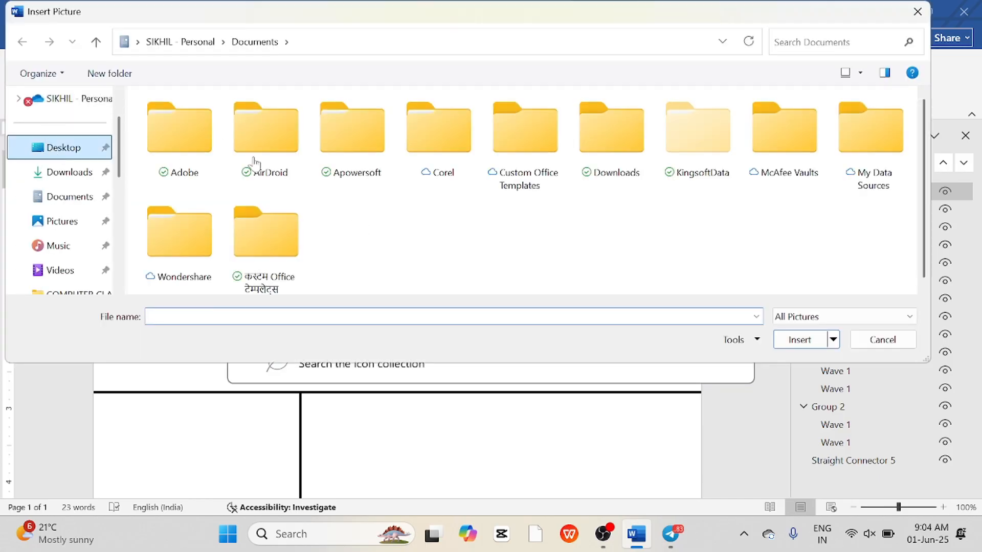
{"action": "scroll", "coordinate": [365, 239], "scroll_direction": "down", "scroll_amount": 2}
{"action": "double_click", "coordinate": [820, 132]}
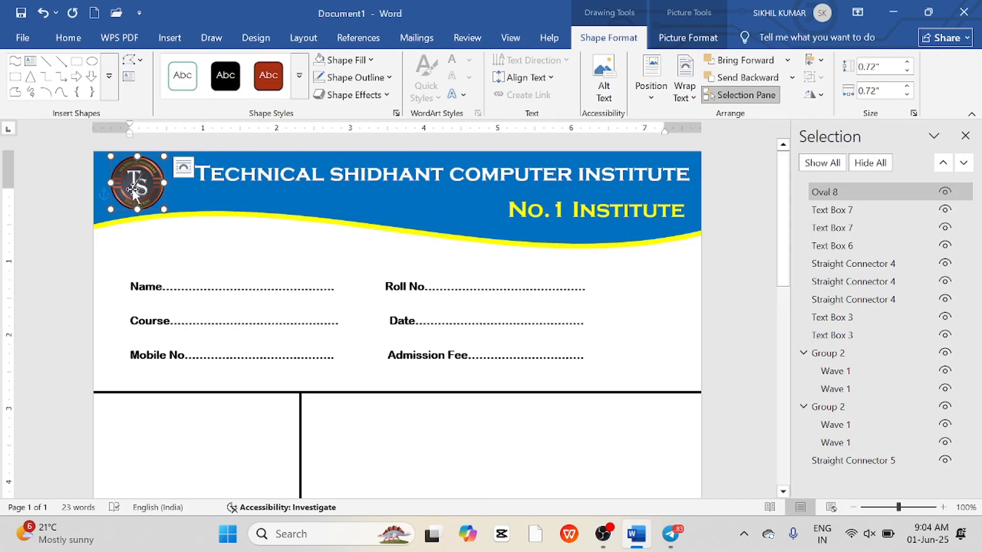
Review the whole admission form from header to footer at several zoom levels.
{"action": "left_click", "coordinate": [327, 233]}
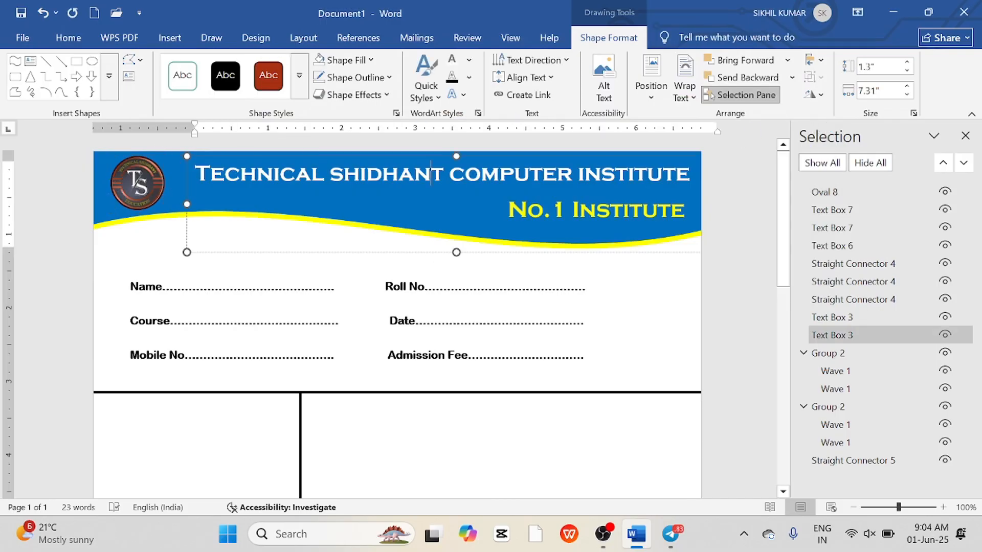
{"action": "left_click", "coordinate": [479, 453]}
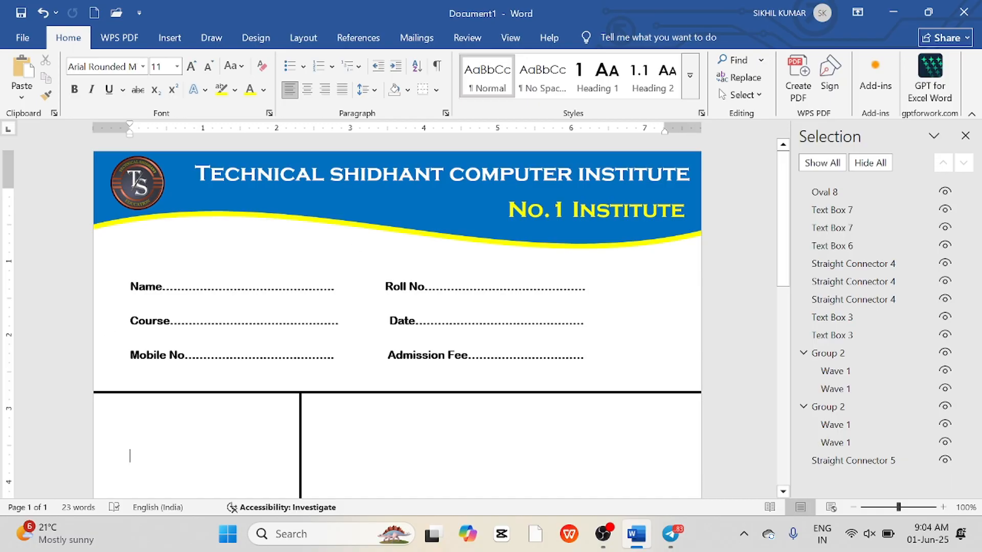
{"action": "scroll", "coordinate": [398, 317], "scroll_direction": "down", "scroll_amount": 5}
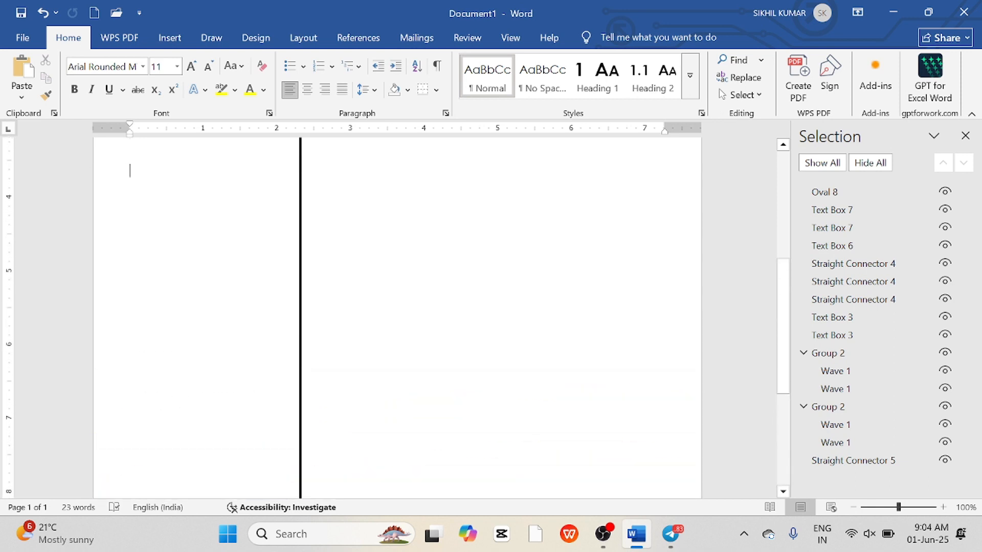
{"action": "scroll", "coordinate": [398, 317], "scroll_direction": "up", "scroll_amount": 3}
{"action": "scroll", "coordinate": [397, 317], "scroll_direction": "down", "scroll_amount": 2}
{"action": "scroll", "coordinate": [410, 333], "scroll_direction": "down", "scroll_amount": 3}
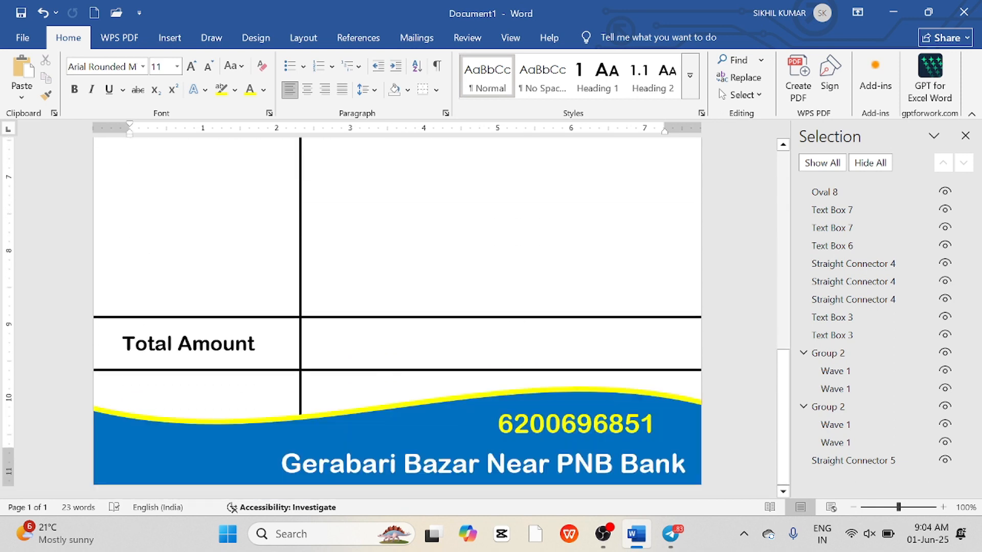
{"action": "scroll", "coordinate": [409, 333], "scroll_direction": "up", "scroll_amount": 7}
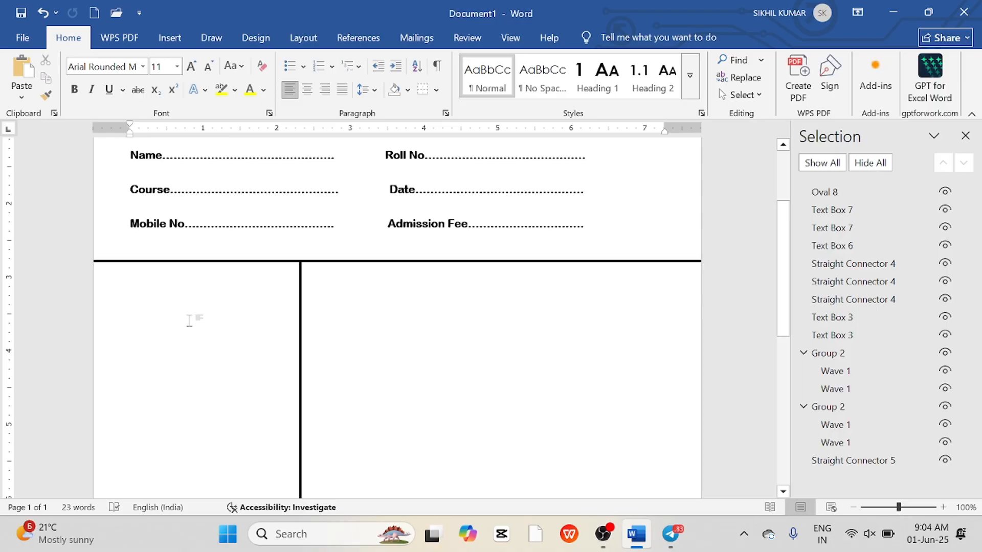
{"action": "scroll", "coordinate": [203, 414], "scroll_direction": "down", "scroll_amount": 5}
{"action": "scroll", "coordinate": [203, 414], "scroll_direction": "up", "scroll_amount": 8}
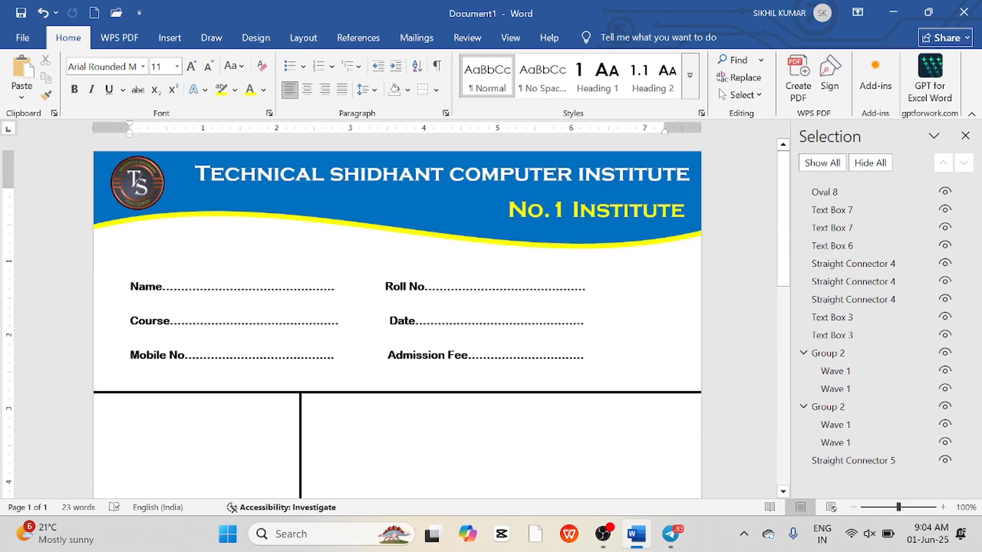
{"action": "scroll", "coordinate": [204, 415], "scroll_direction": "down", "scroll_amount": 3}
{"action": "scroll", "coordinate": [397, 317], "scroll_direction": "down", "scroll_amount": 8}
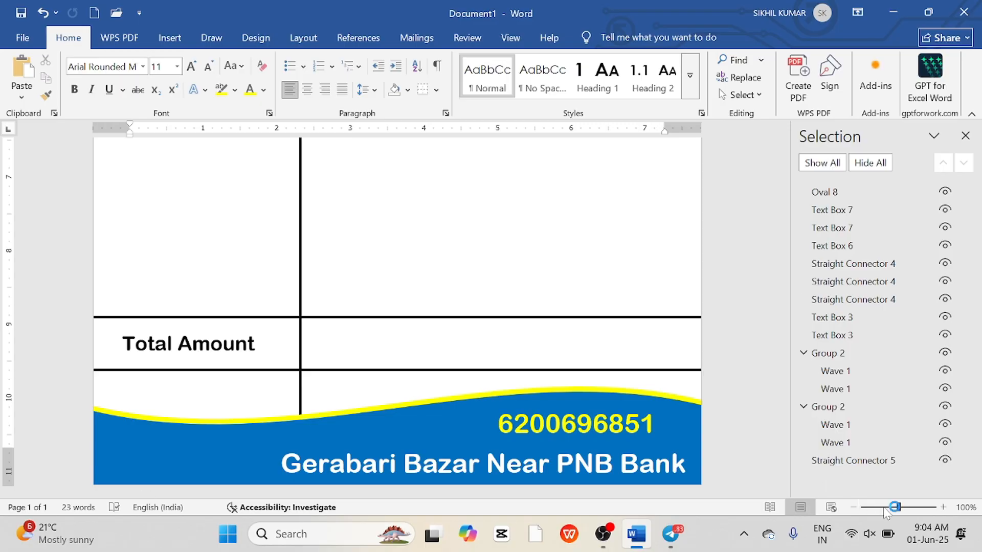
{"action": "left_click_drag", "start_coordinate": [898, 507], "coordinate": [884, 507]}
{"action": "left_click", "coordinate": [853, 507]}
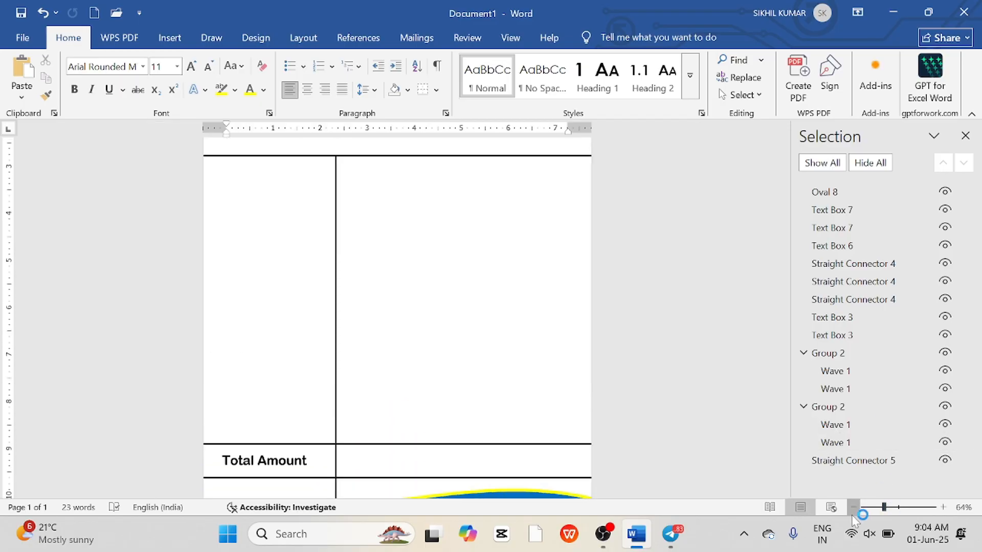
{"action": "left_click", "coordinate": [853, 508]}
{"action": "left_click", "coordinate": [853, 508]}
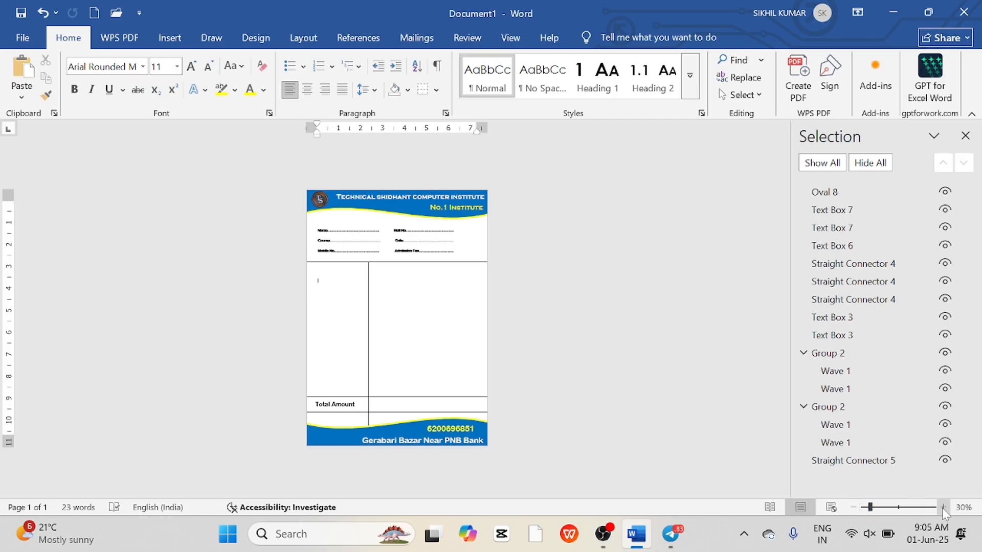